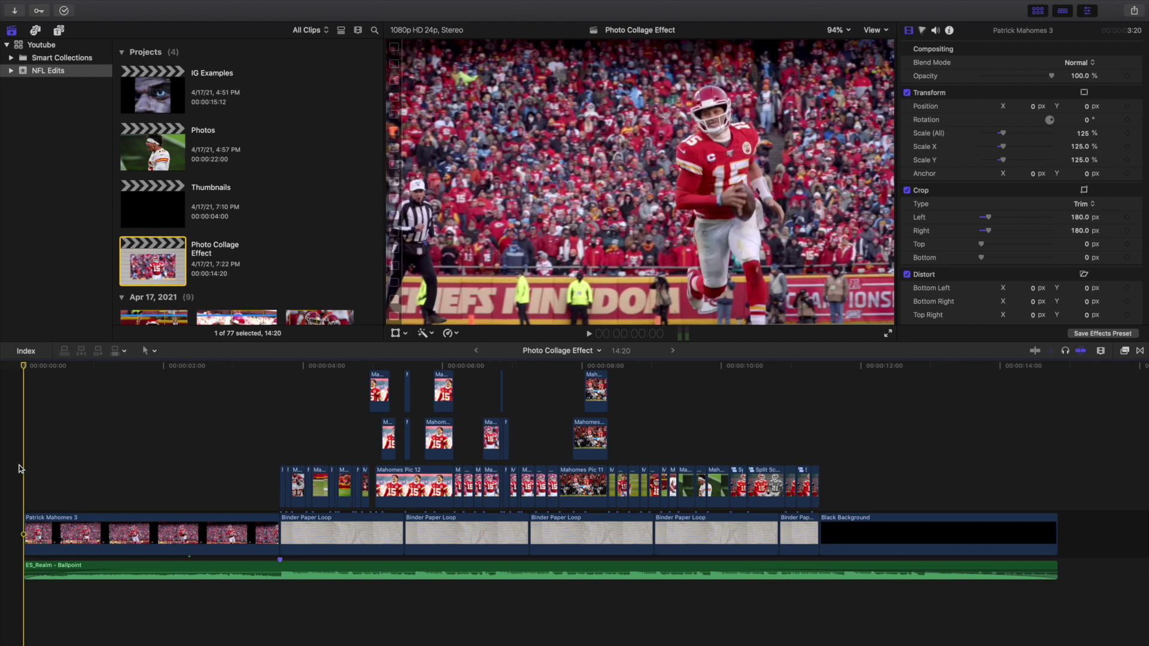
Step: Play the Photo Collage Effect project twice from the beginning and return the playhead to the start
key("space")
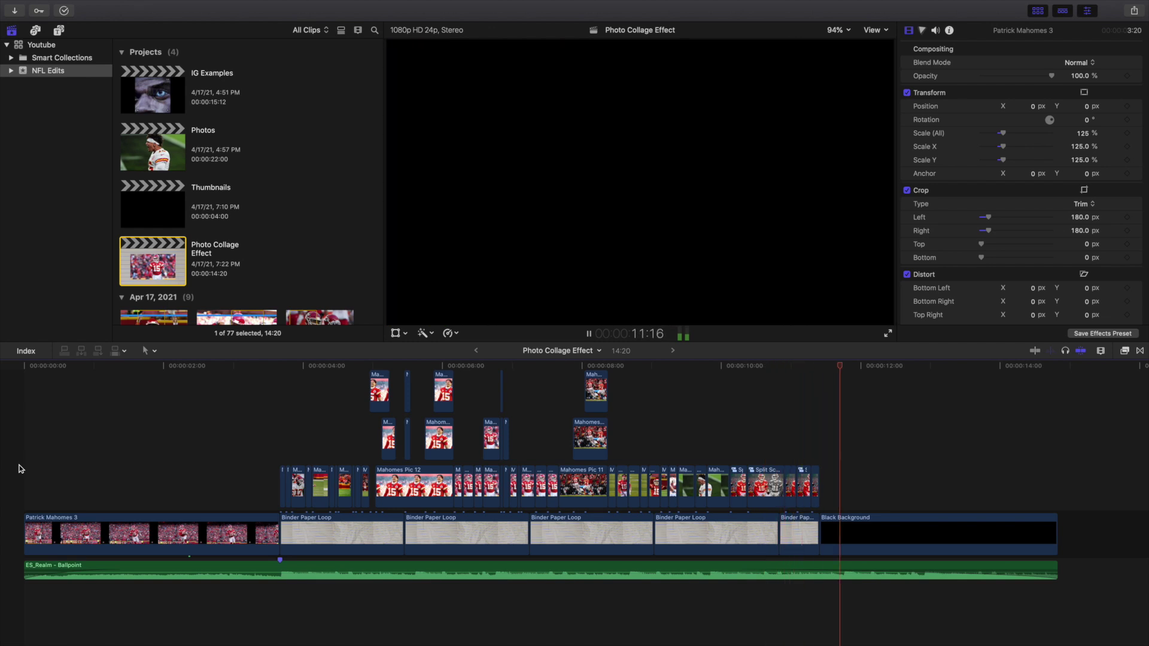
key("space")
key("Home")
key("space")
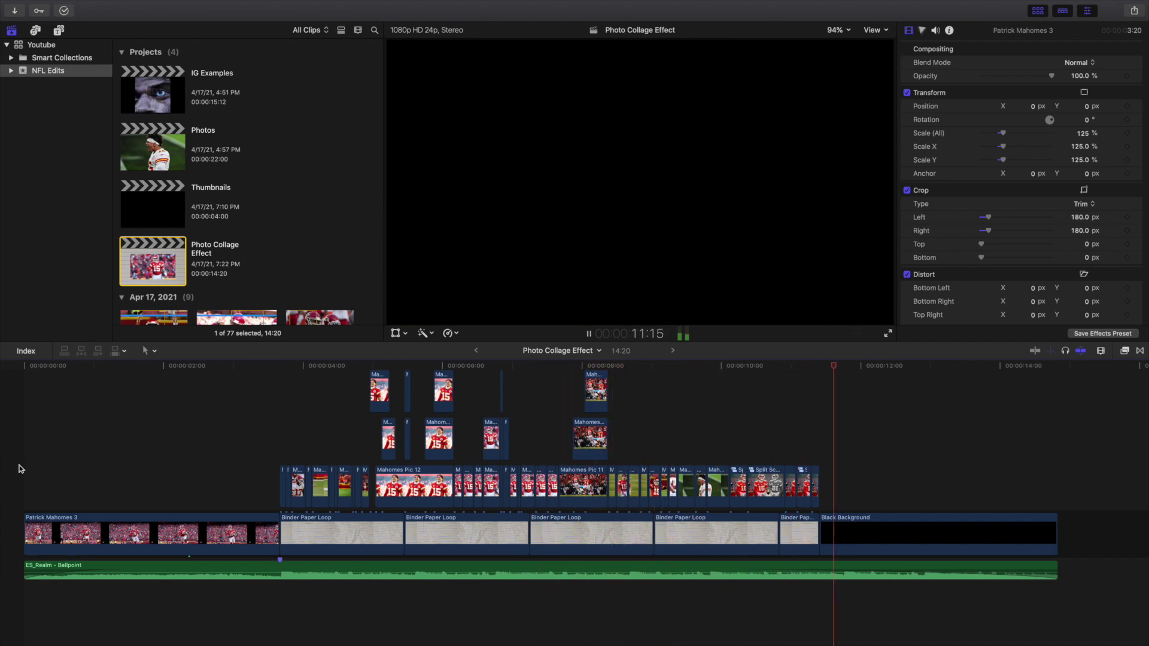
left_click(19, 467)
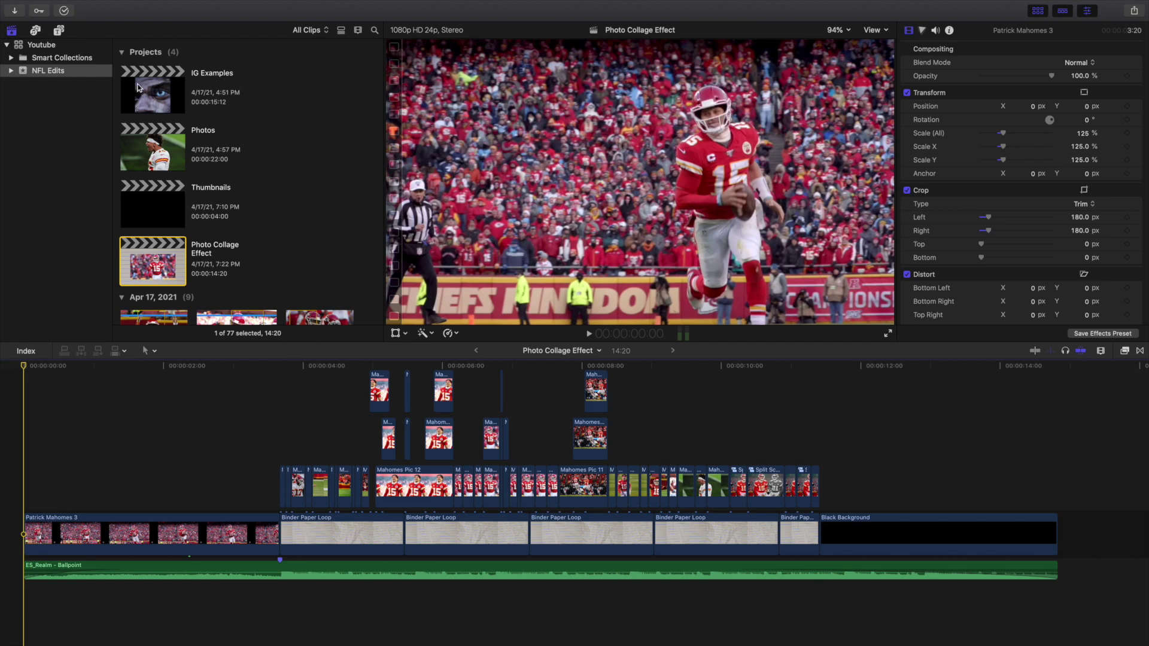
Step: Open the IG Examples project and skim the uncovered reference clips that begin around 7:18
left_click(138, 87)
double_click(155, 96)
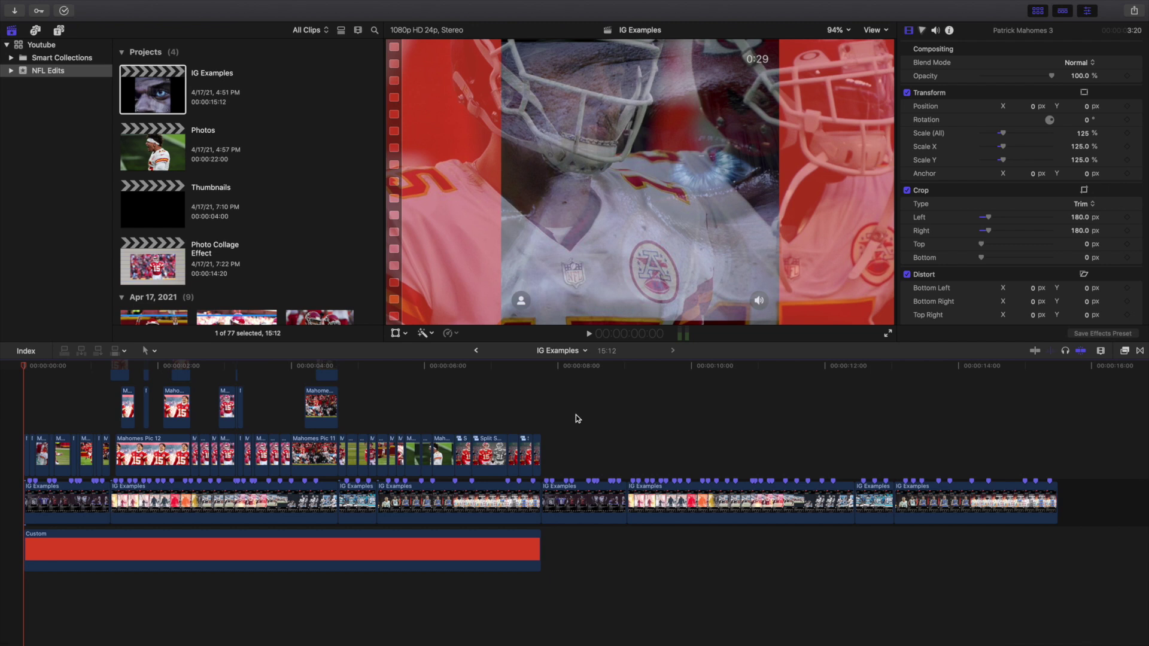
key("super+minus")
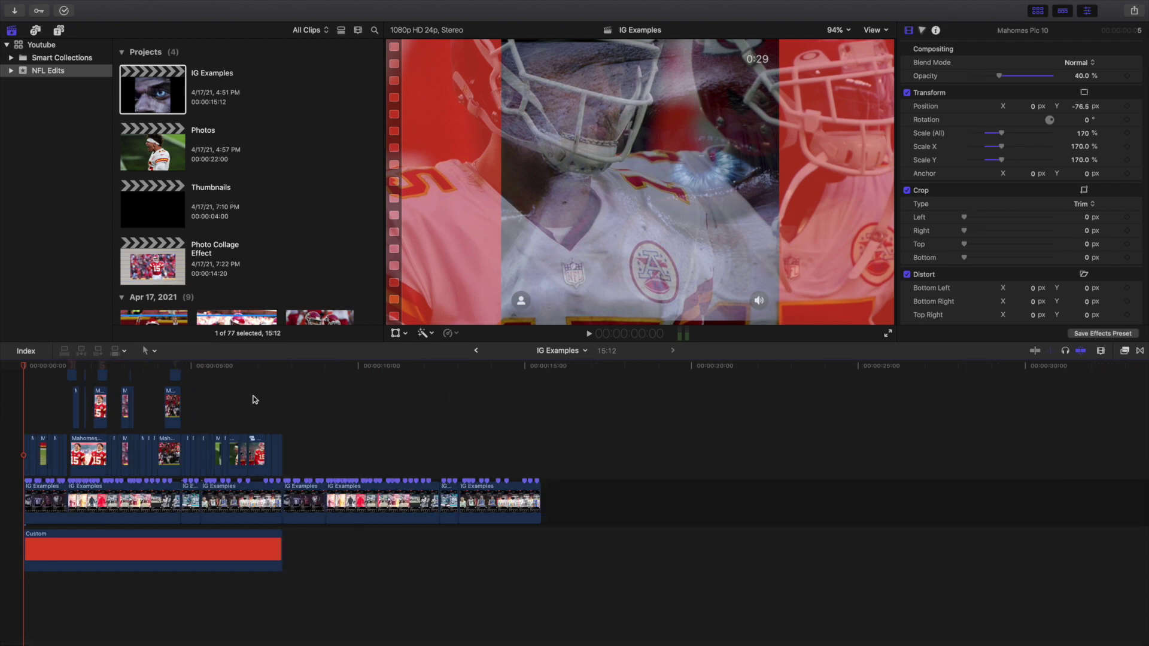
left_click(282, 398)
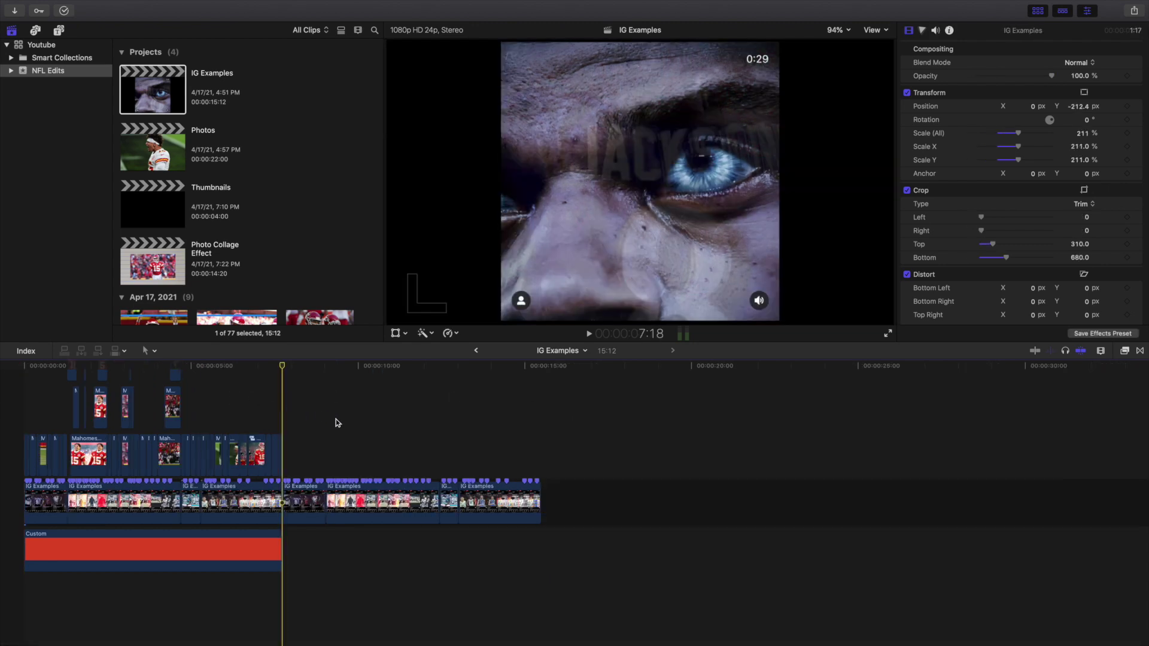
left_click(335, 422)
left_click(369, 426)
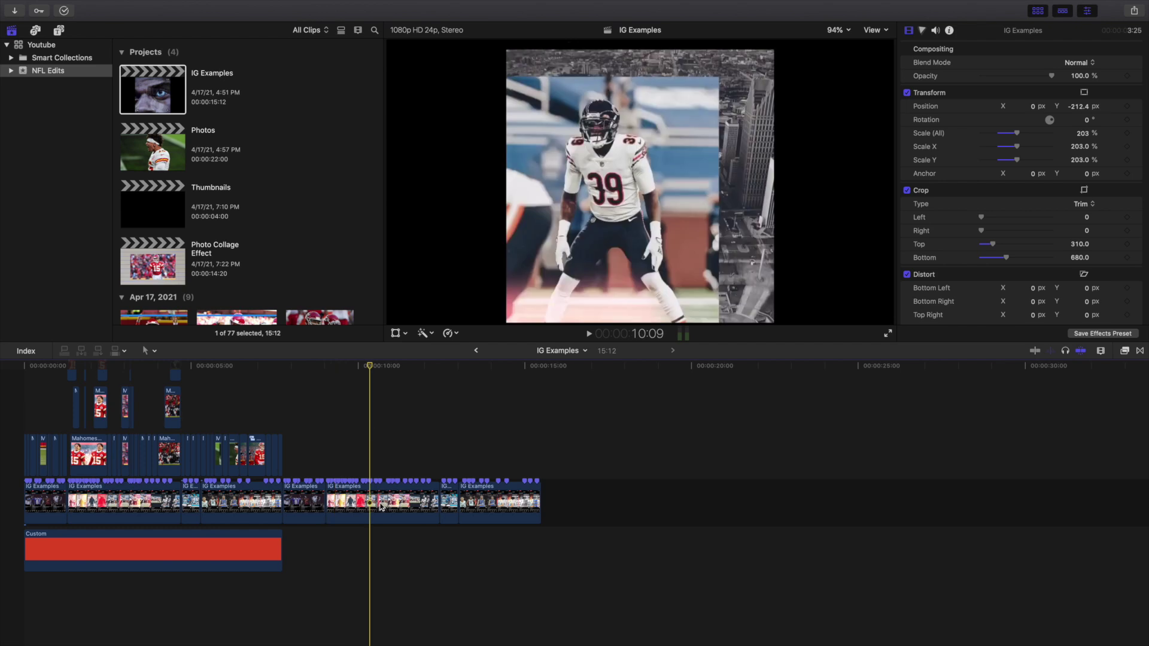
left_click(285, 425)
Step: Try the reference clip at 7:20 with 176% scale and a 192 px top crop, and undo both changes
left_click(308, 491)
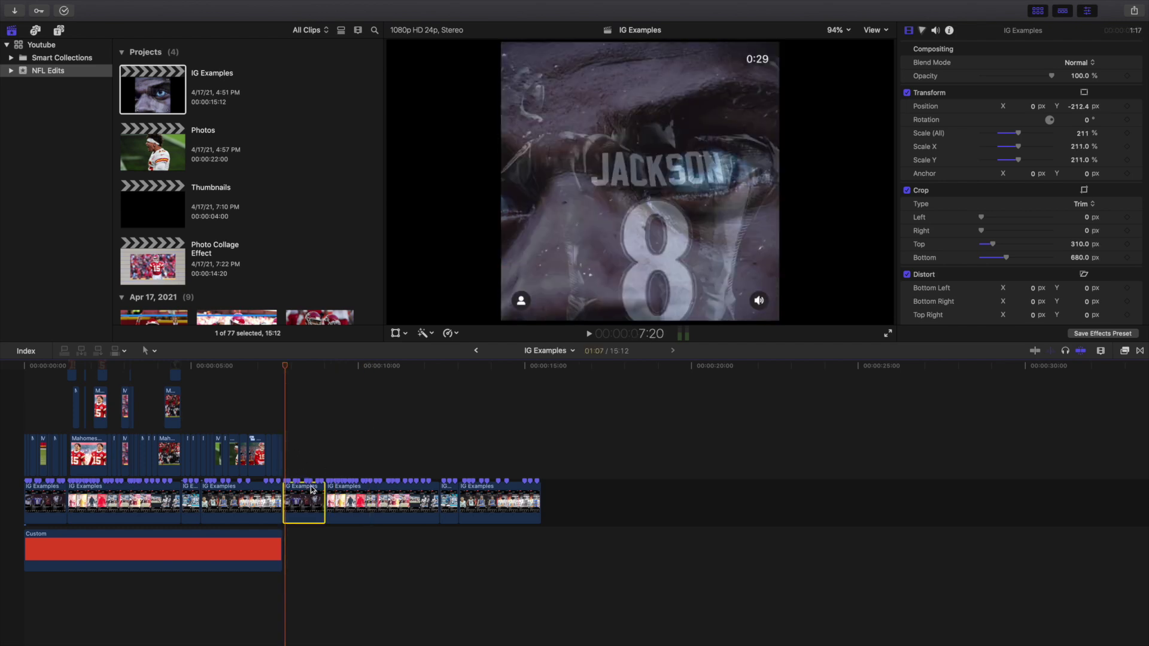
left_click_drag(1016, 134, 1012, 134)
left_click_drag(993, 245, 988, 245)
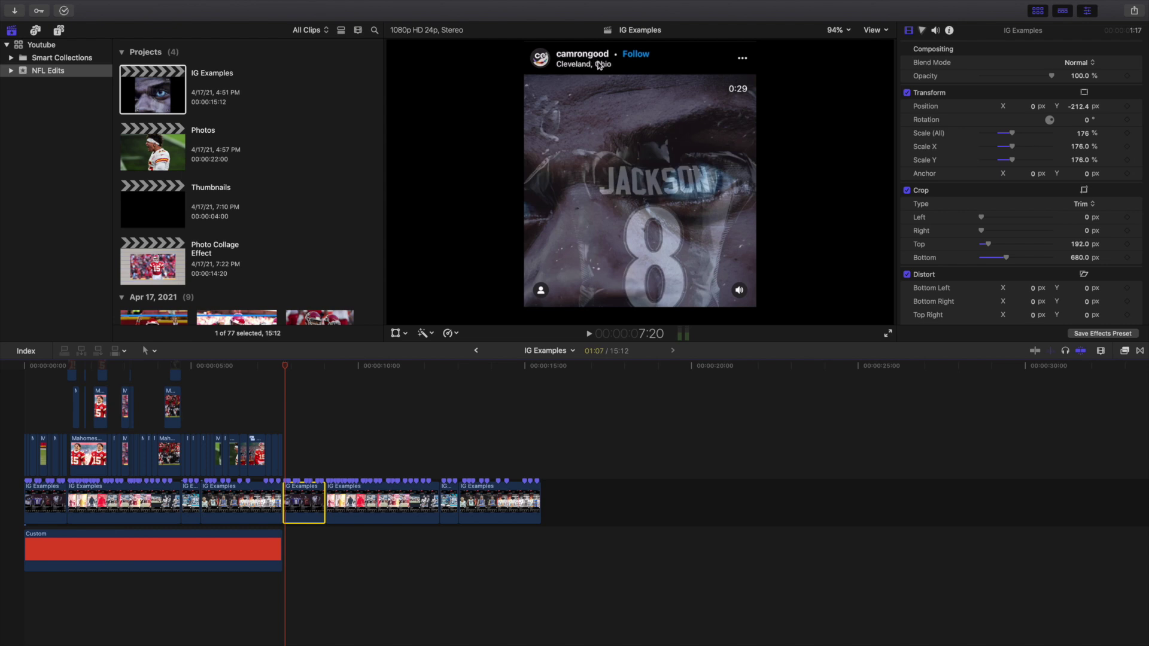
key("super+z")
key("super+z")
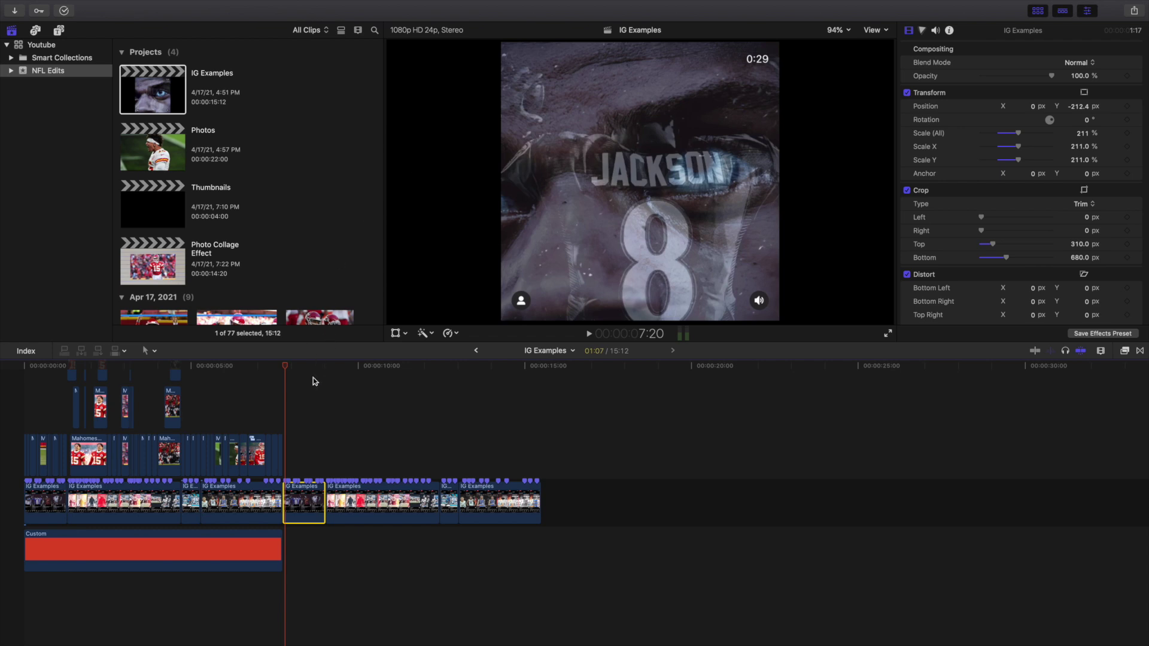
Step: Play the reference section from 7:20 to its end and return to the project's start
left_click(286, 402)
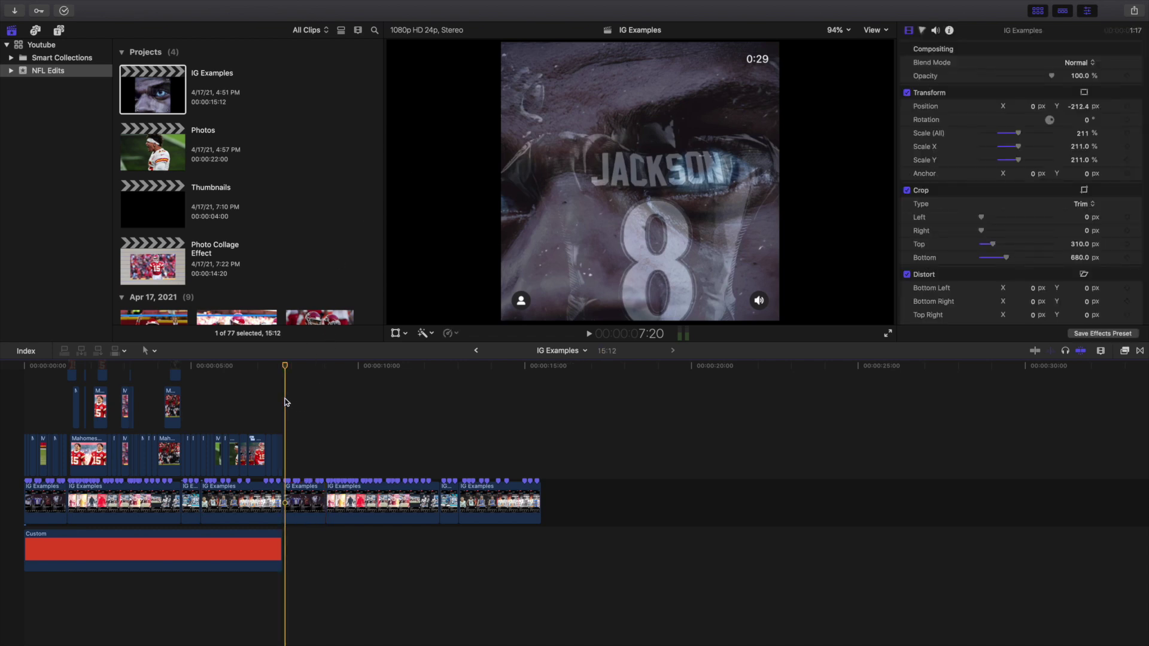
key("space")
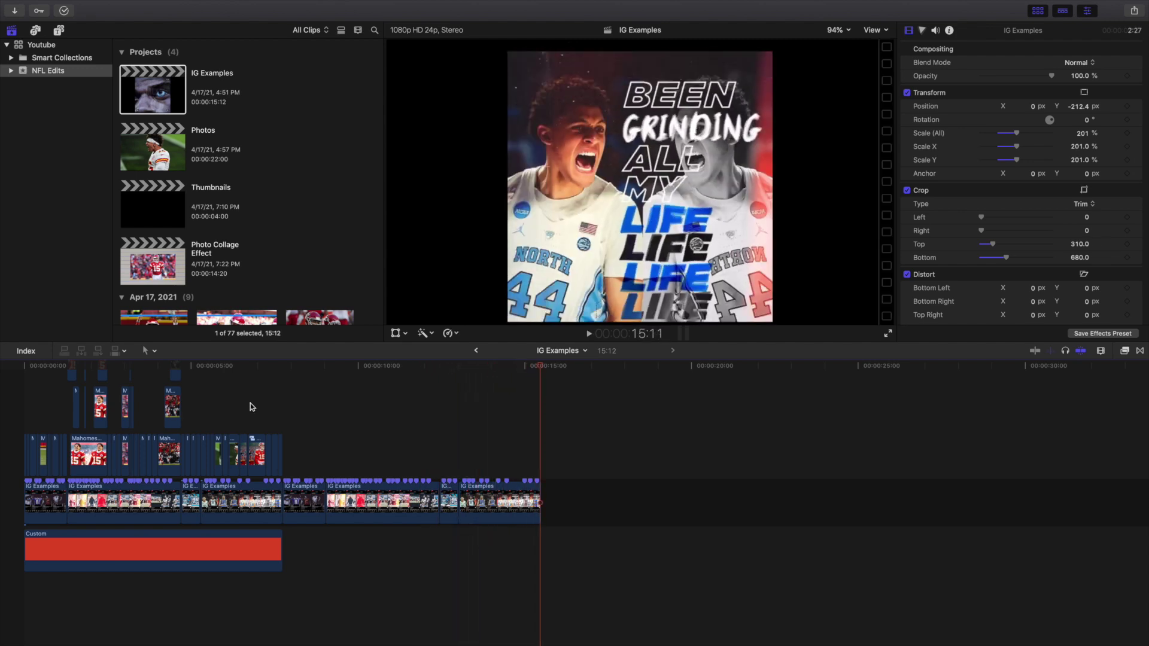
key("Home")
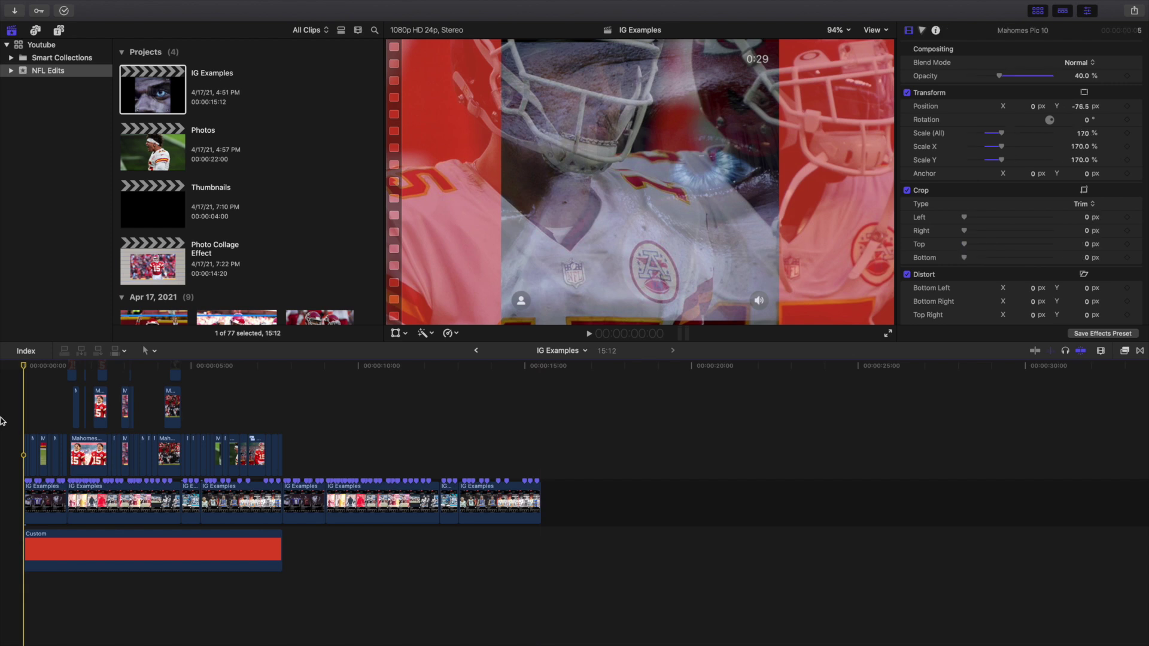
Step: Examine how the Mahomes photo clips line up with the first IG Examples clip and its markers
key("super+equal")
key("super+equal")
key("super+equal")
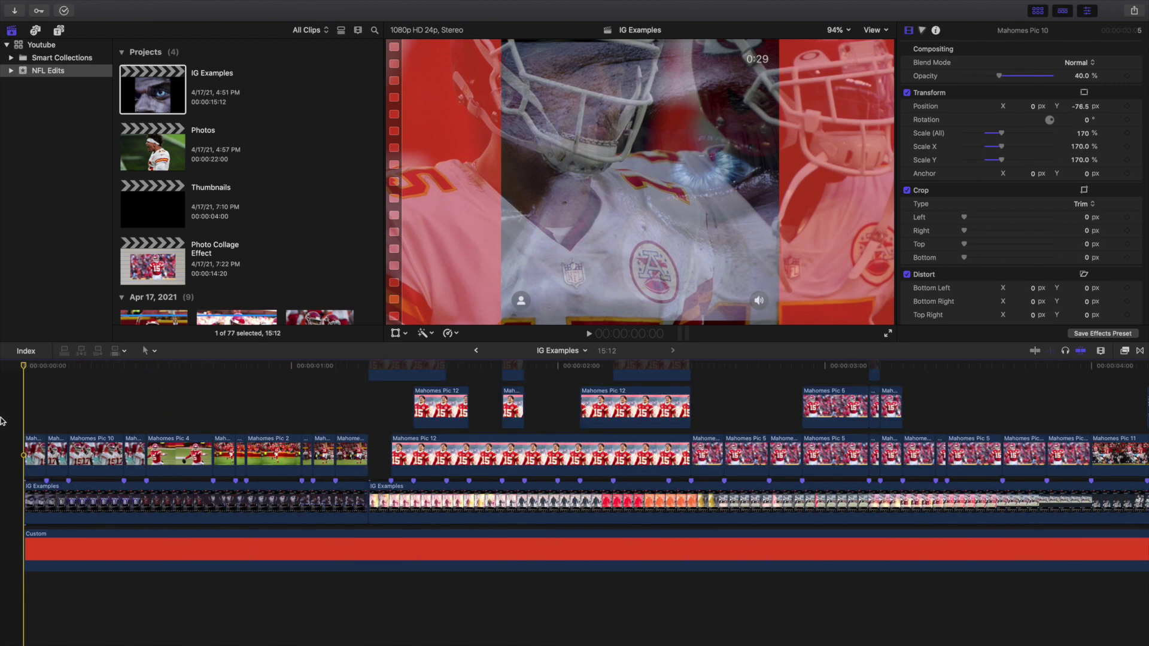
left_click(93, 504)
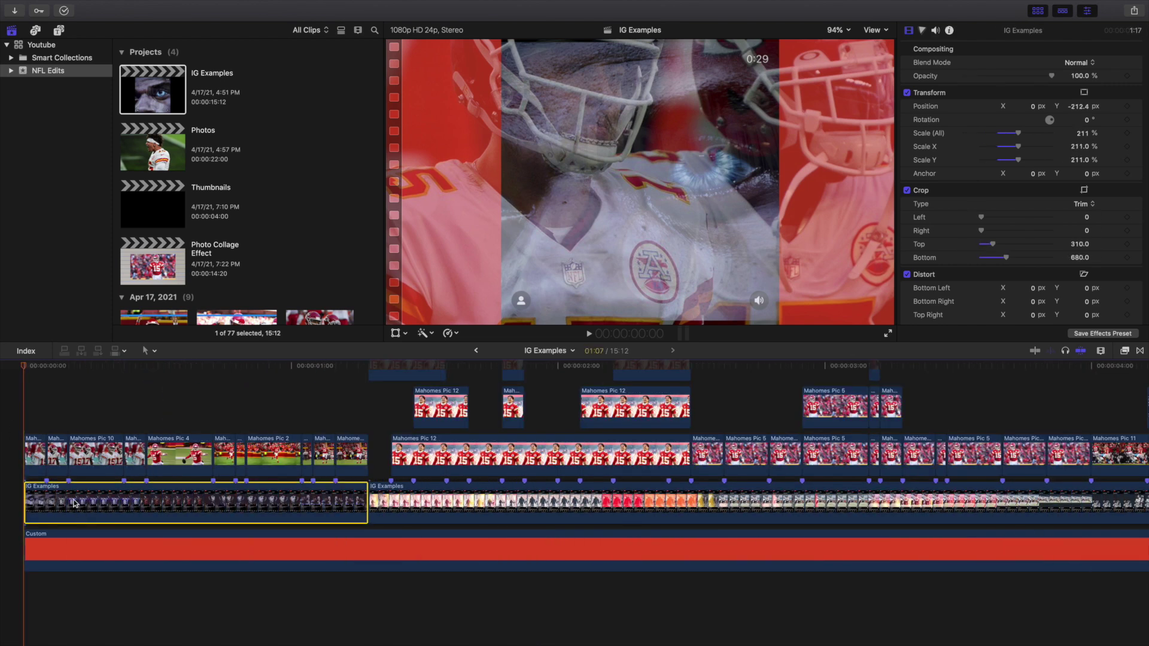
left_click(89, 428)
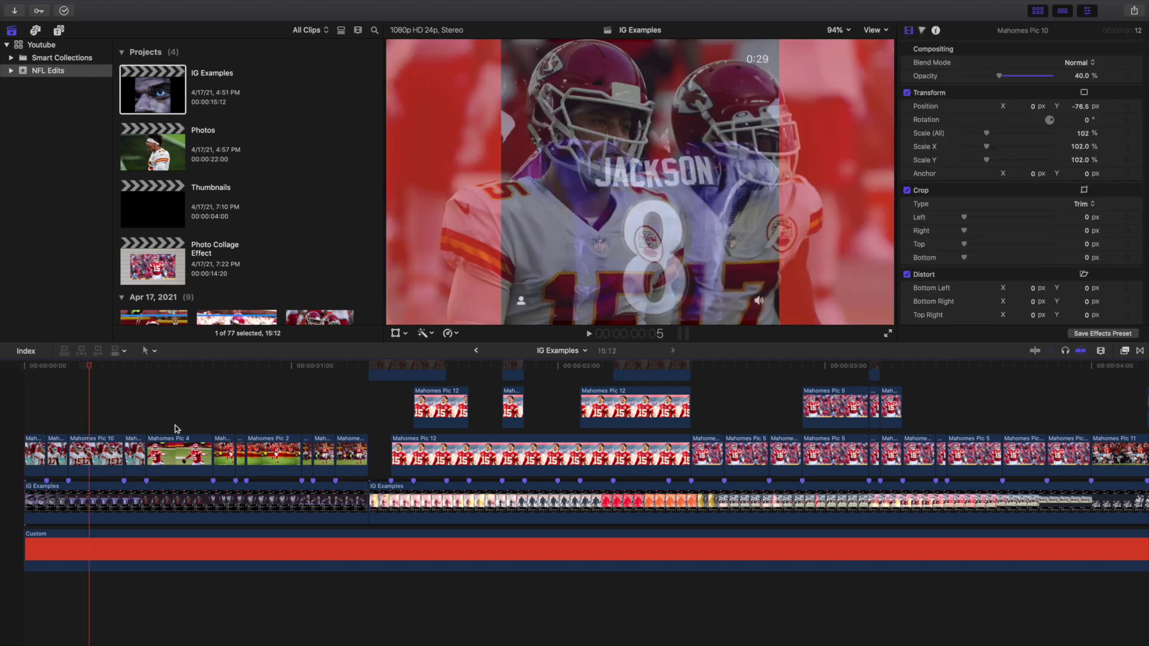
left_click(175, 428)
left_click(235, 427)
left_click(292, 427)
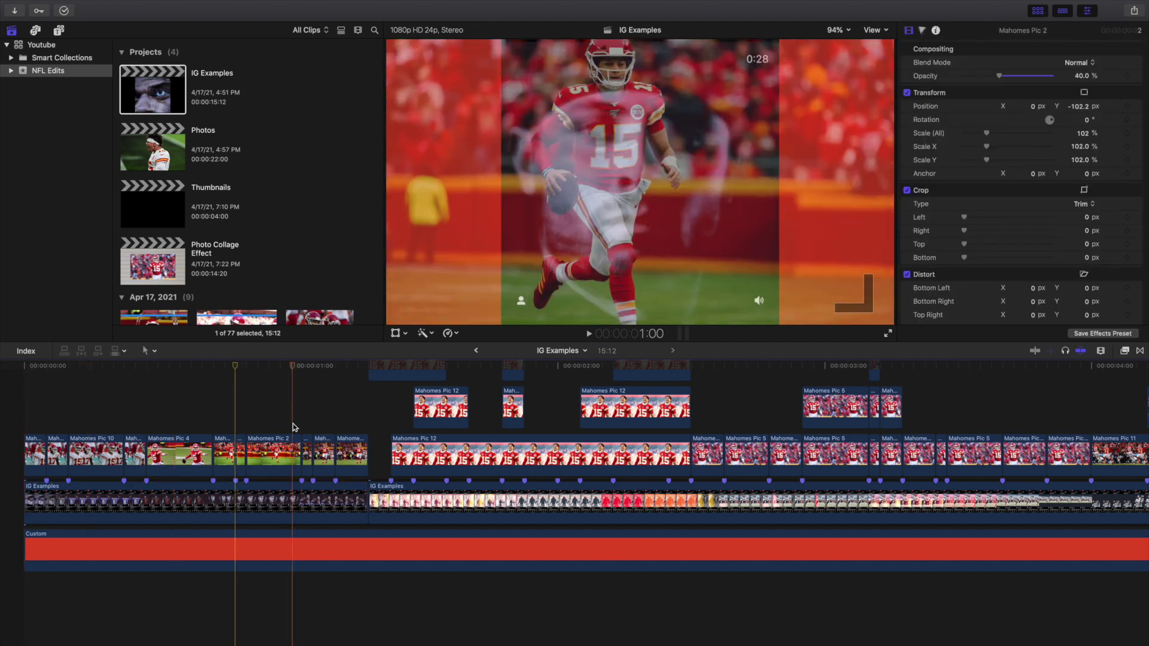
Step: Play the opening section repeatedly to compare the 40% opacity photo overlays with the reference video beneath
left_click(8, 433)
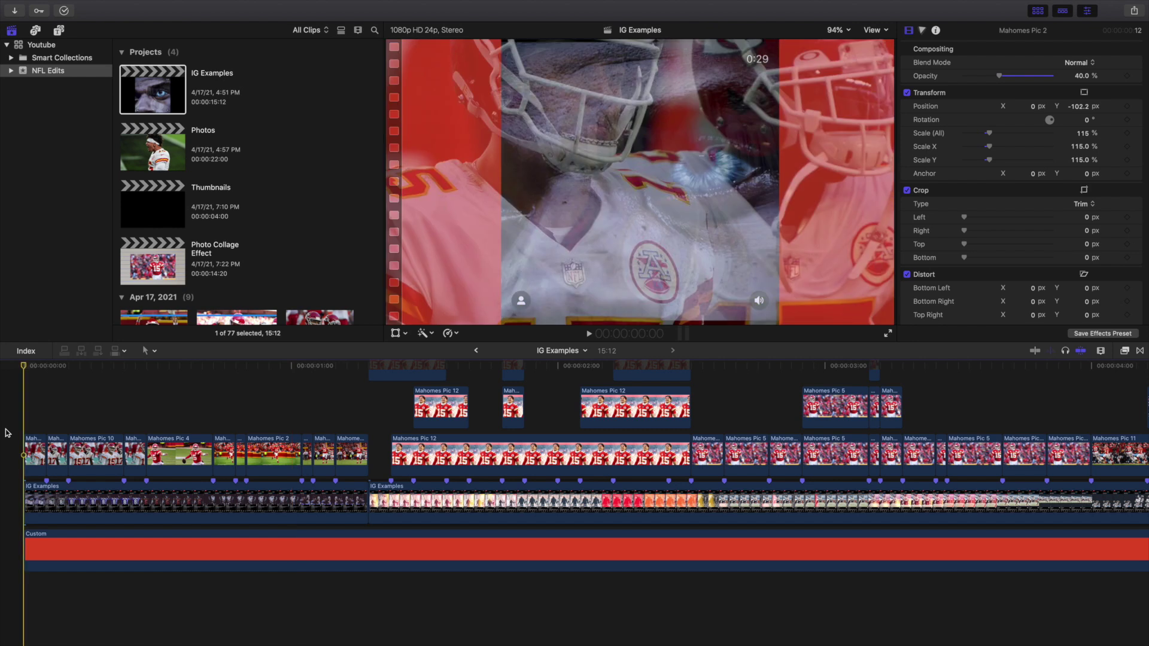
key("space")
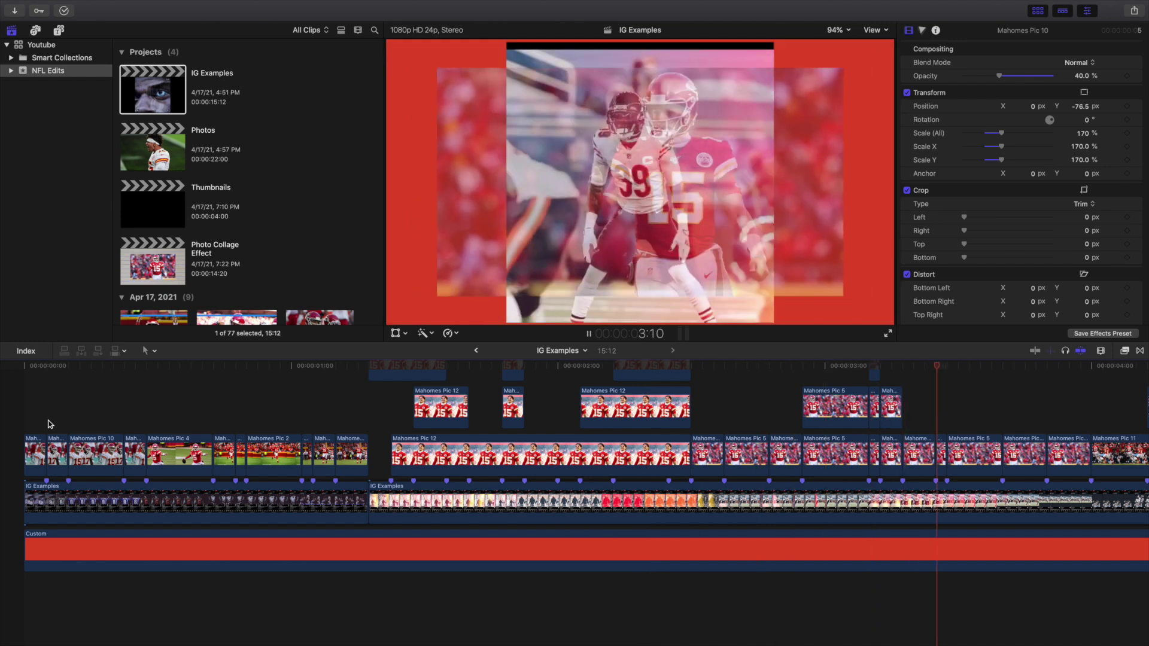
left_click(50, 424)
key("space")
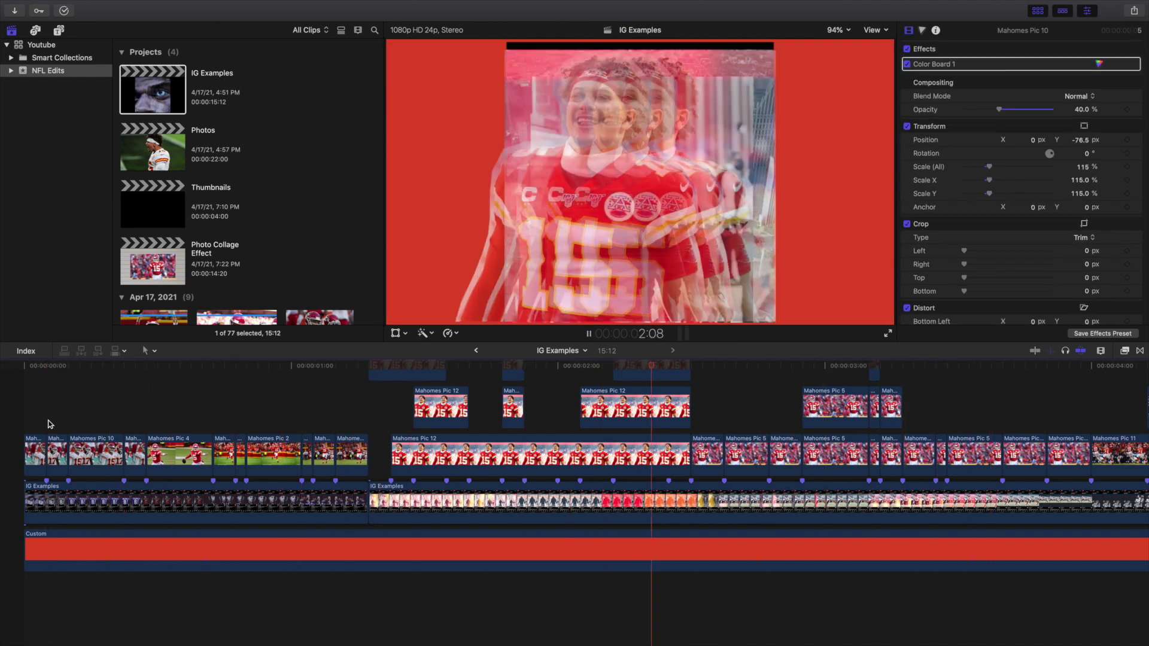
key("space")
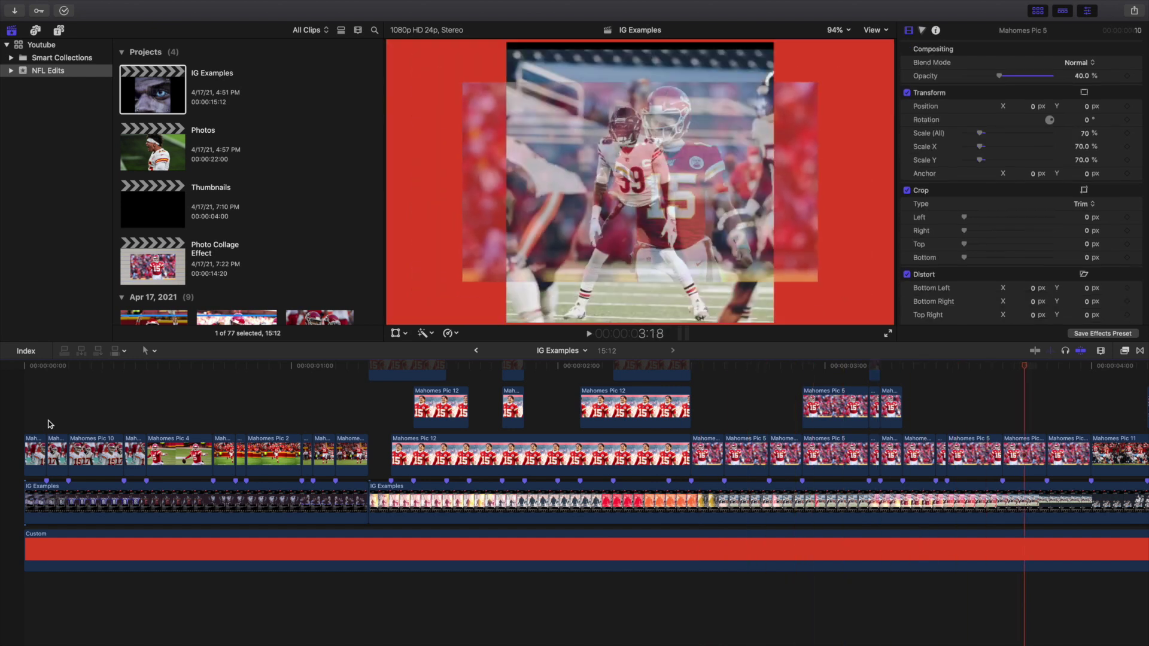
key("super+minus")
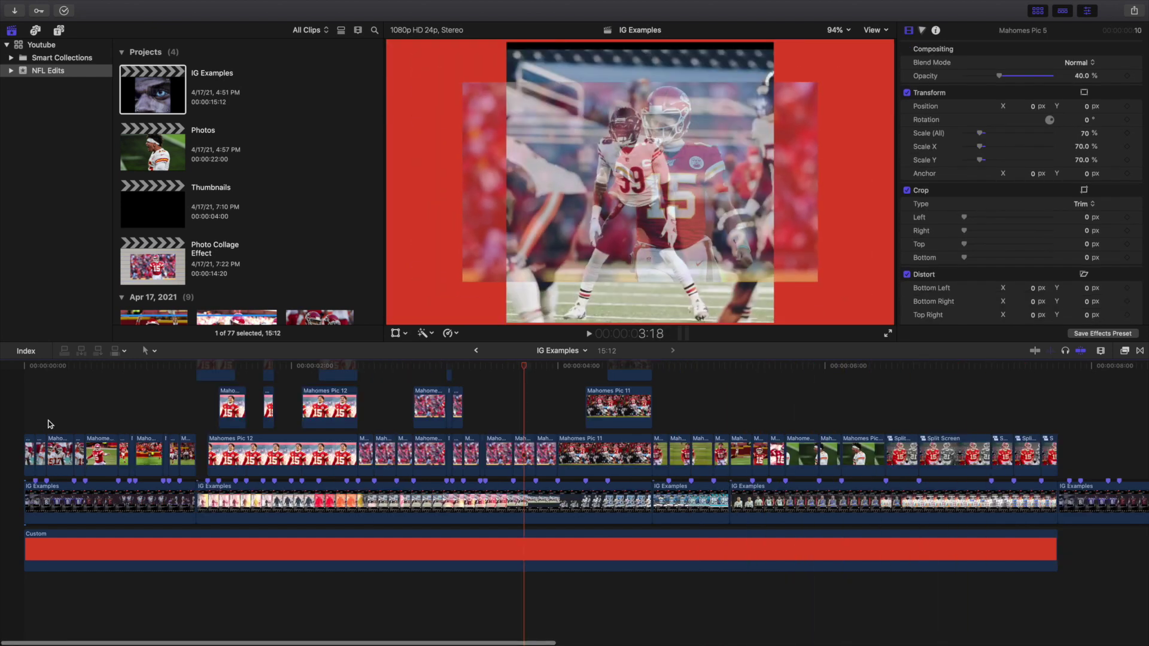
left_click(11, 425)
key("space")
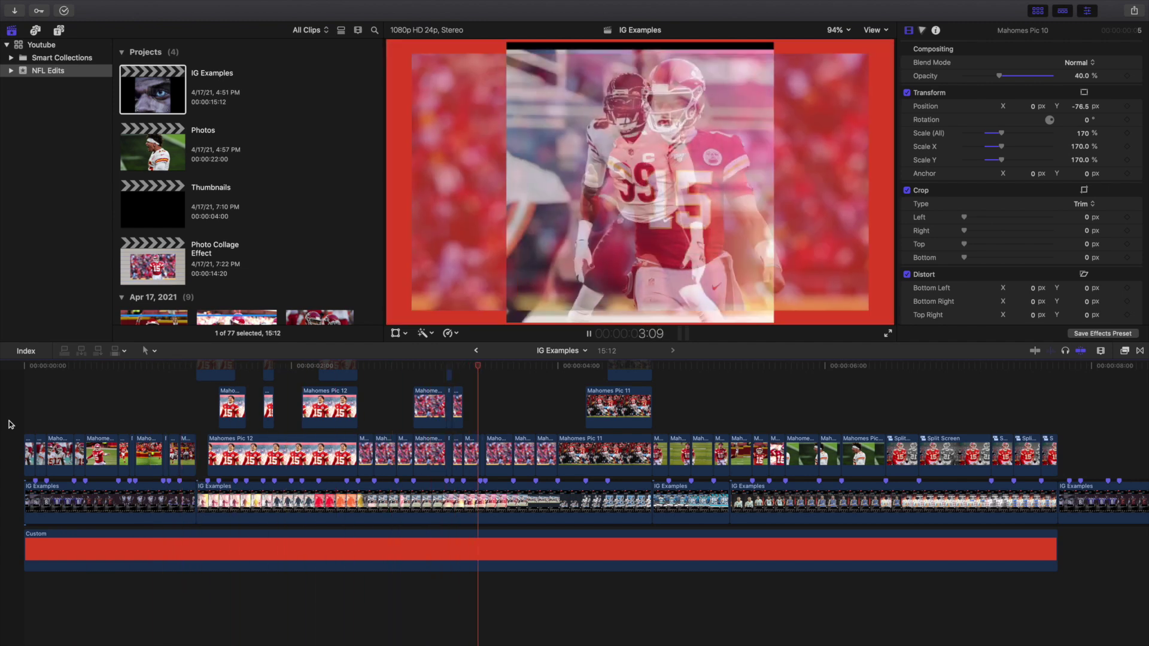
key("space")
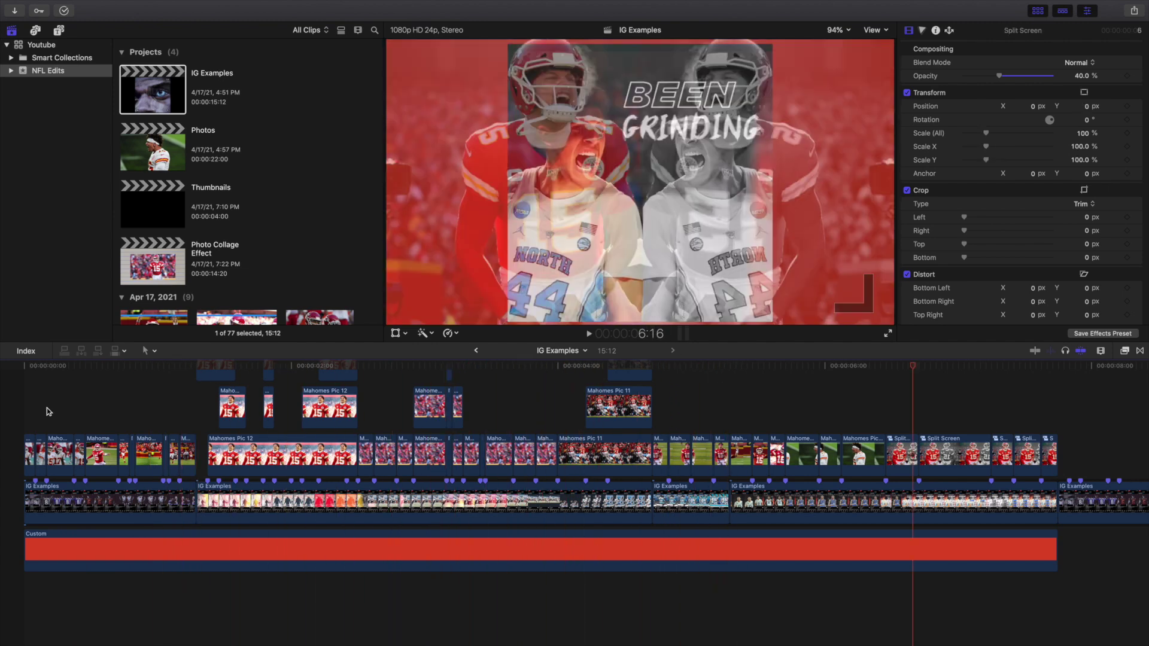
Step: Reopen the Photo Collage Effect project and play the finished edit from the start
double_click(166, 269)
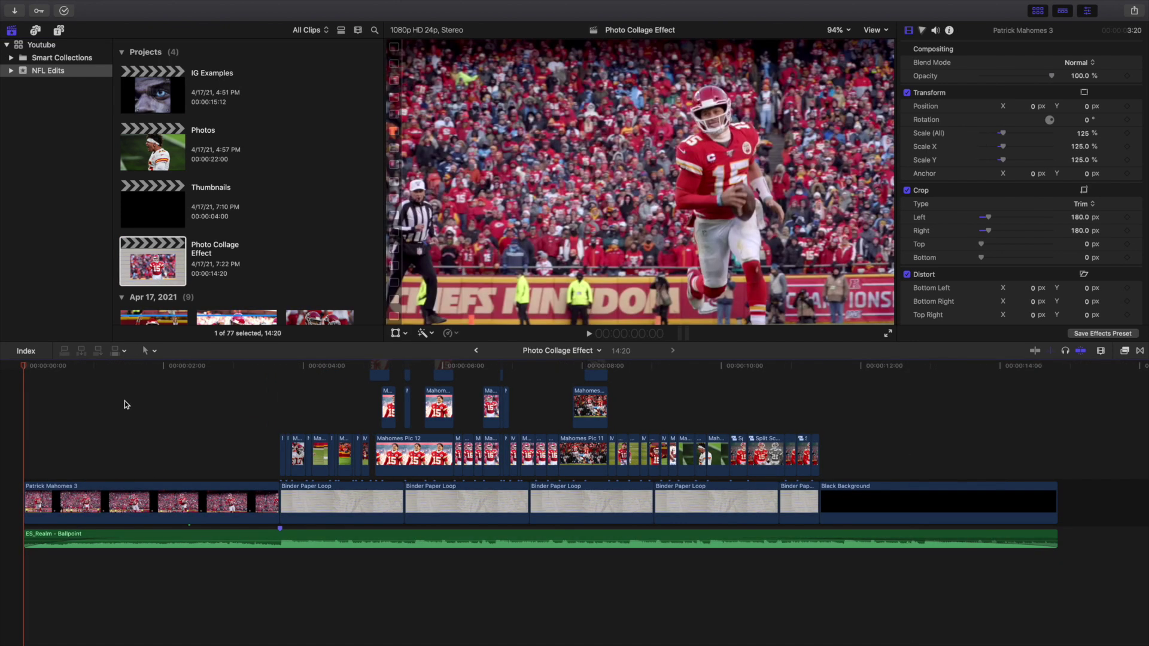
scroll(61, 434, "up", 3)
key("space")
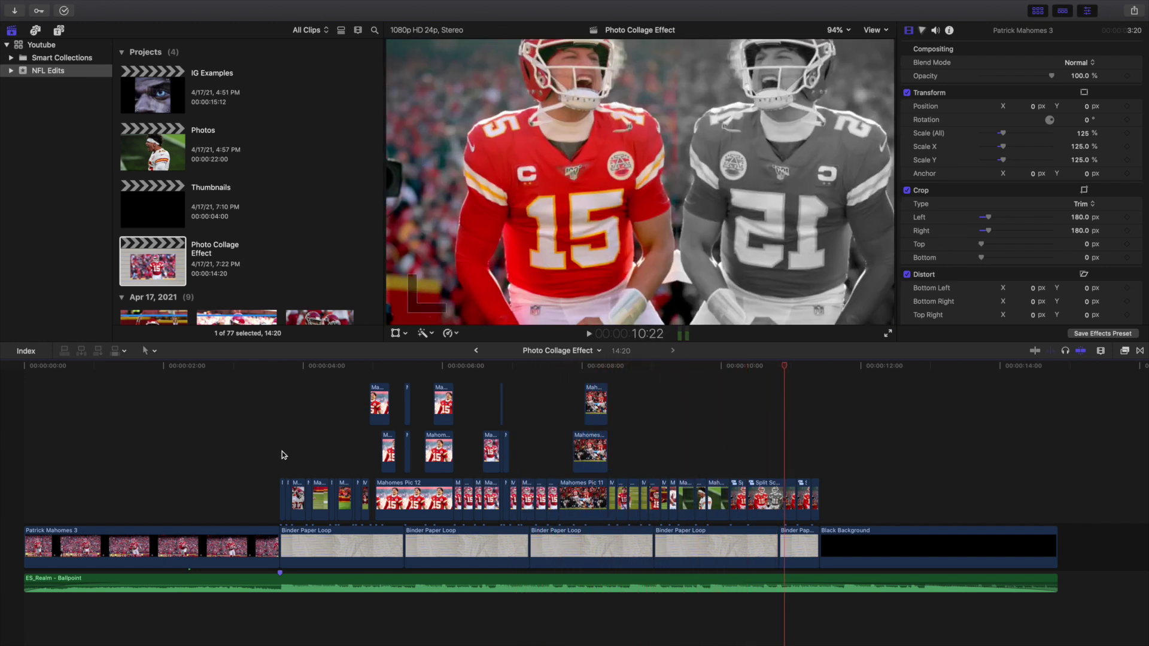
Step: Place the playhead at 3:16, where the collage begins, and examine the first short photo clips closely
left_click(282, 452)
key("super+equal")
key("super+equal")
key("super+equal")
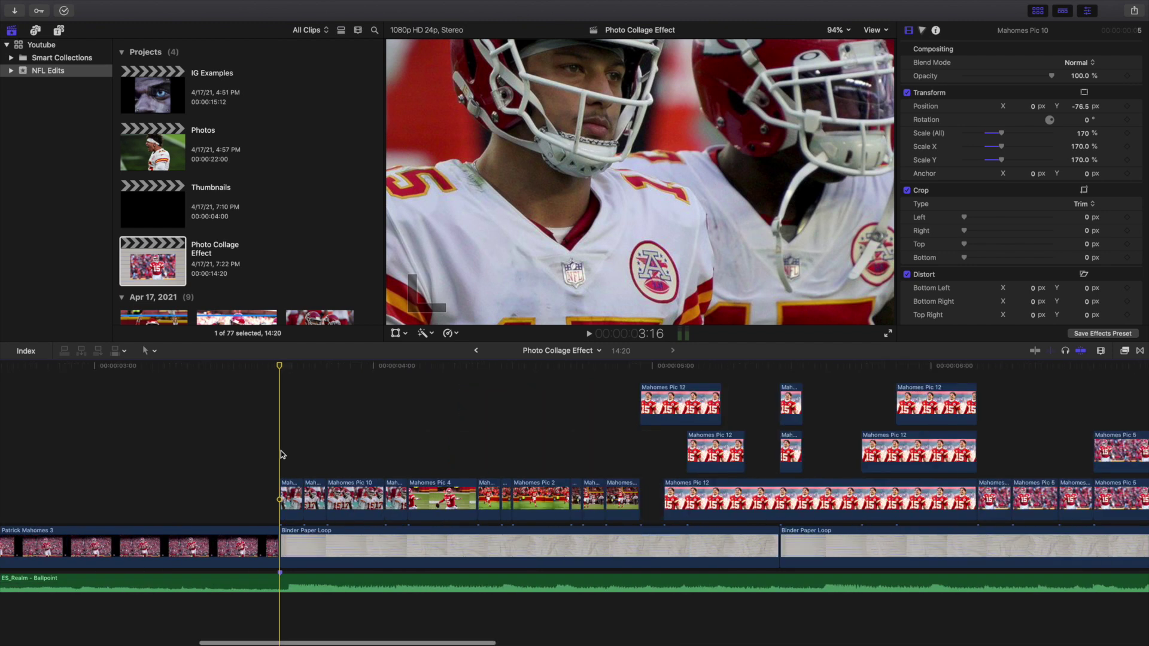
key("super+equal")
scroll(281, 454, "right", 5)
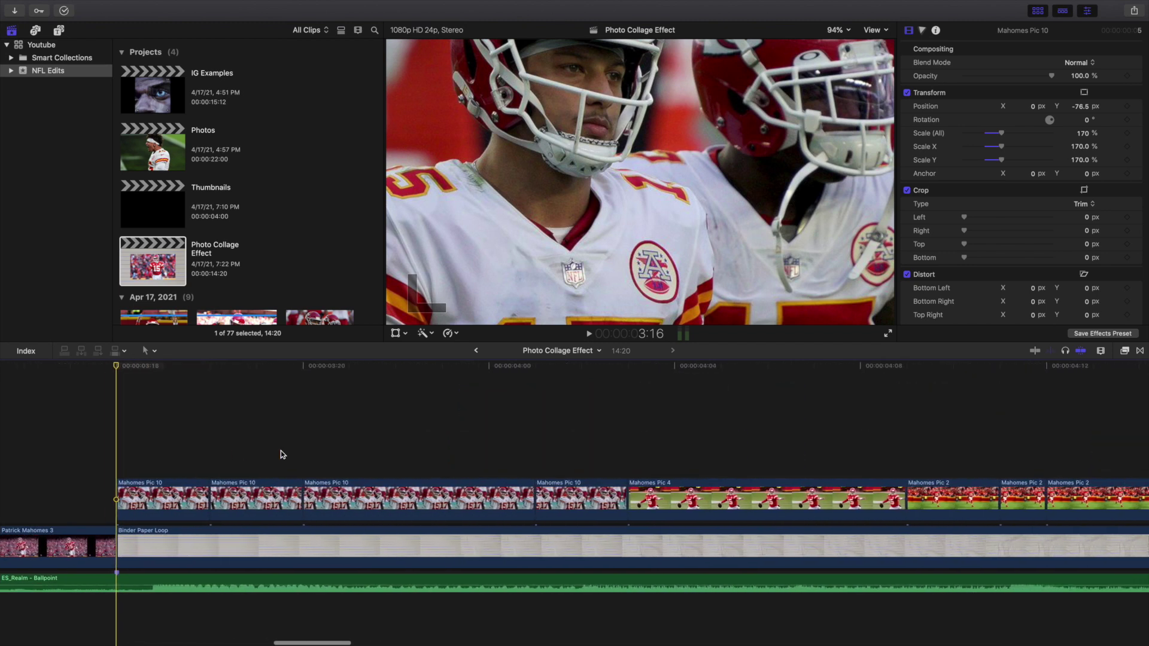
scroll(281, 452, "right", 5)
scroll(281, 452, "left", 2)
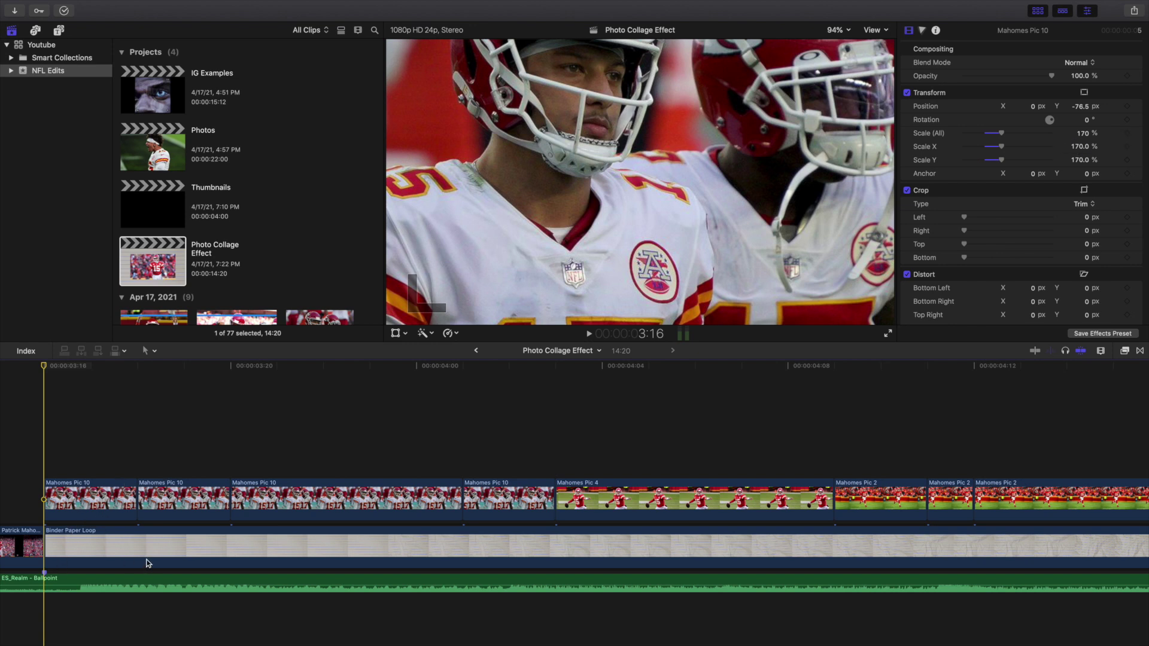
Step: Step frame by frame from 3:16 to 3:20, comparing the scale and color treatment of the first Mahomes Pic 10 clips
left_click(1086, 133)
key("Right")
key("Right")
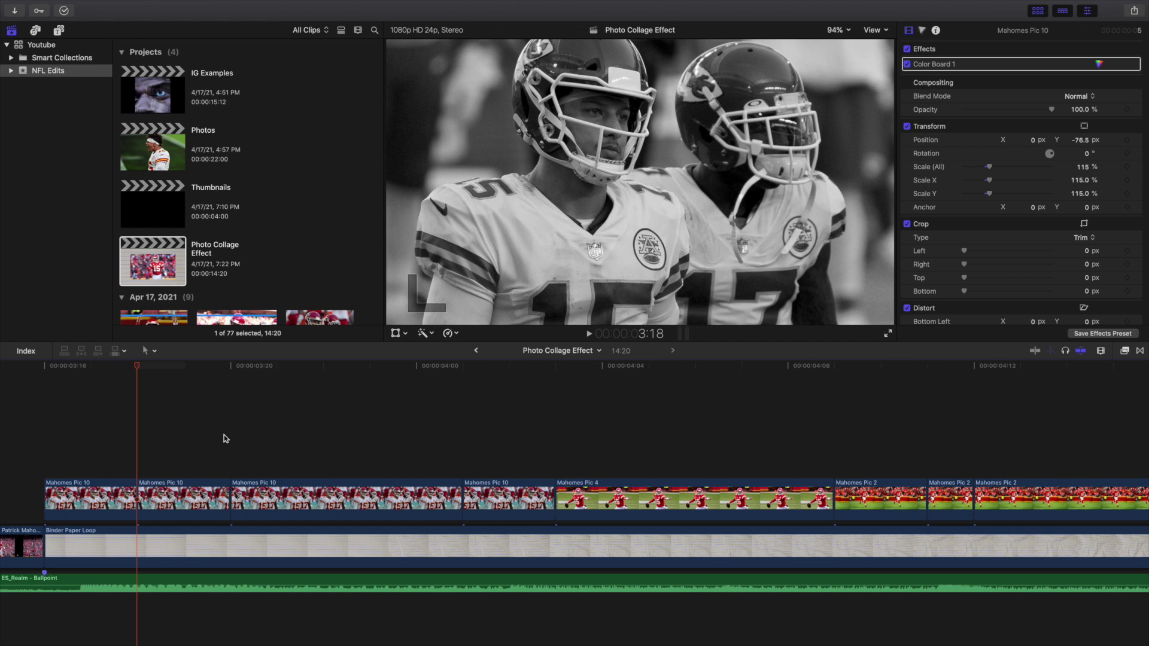
key("Right")
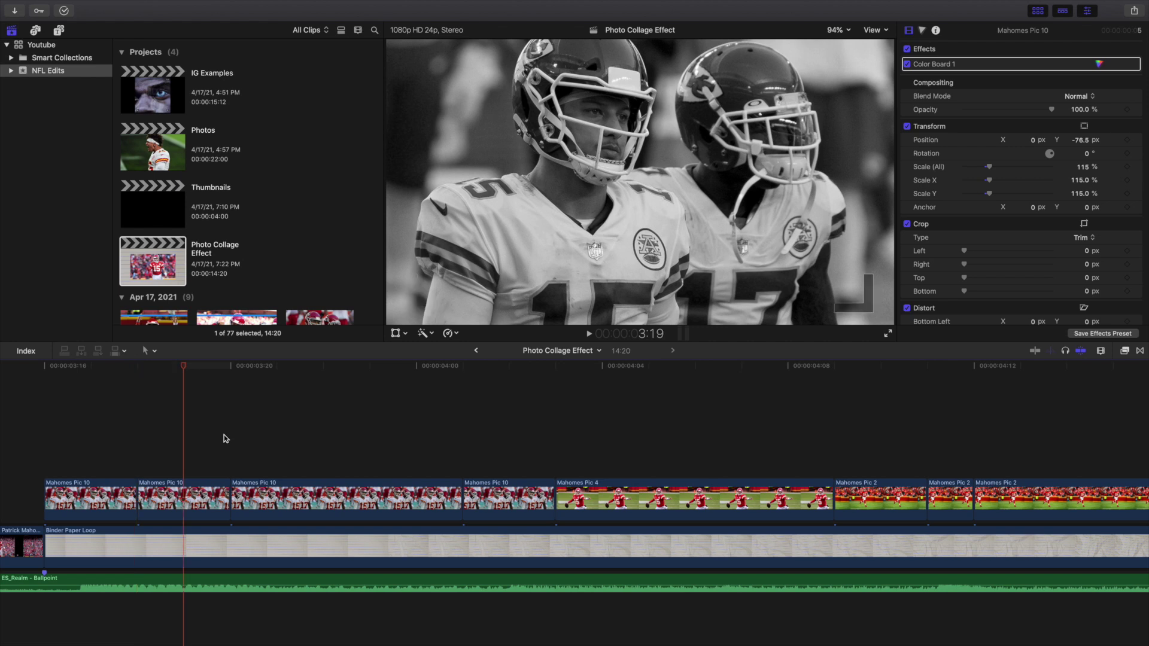
key("Right")
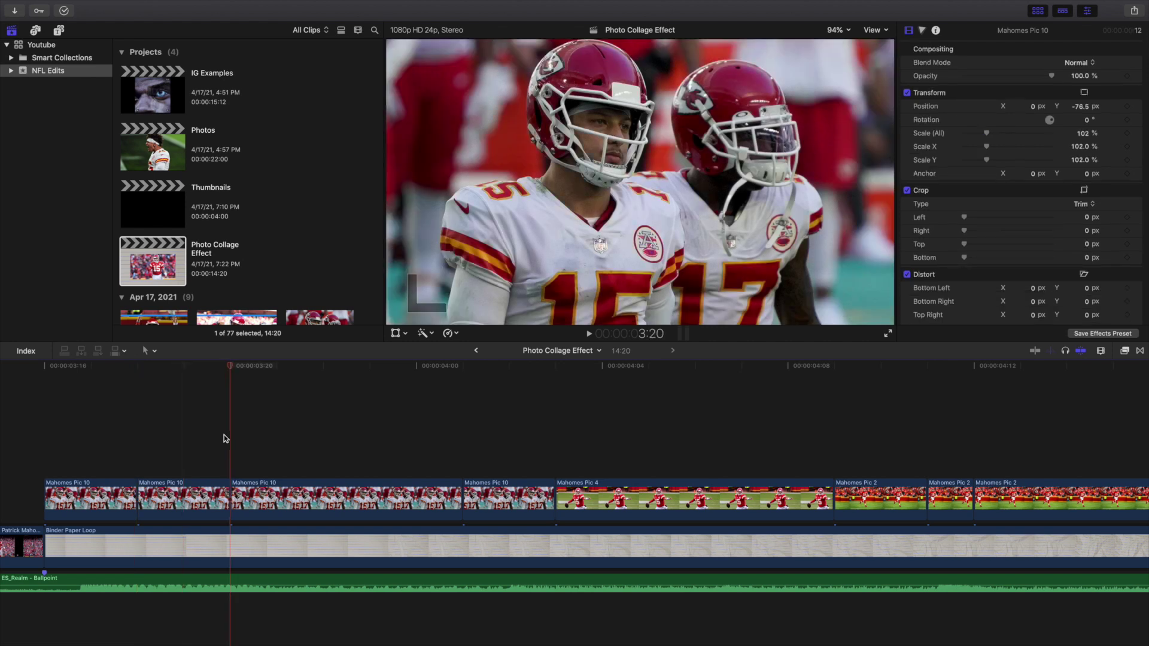
Step: Advance through the remaining Mahomes Pic 10 clips to 4:03, checking their scale against the start of Mahomes Pic 4
key("Right")
key("Right")
key("Right")
key("Right")
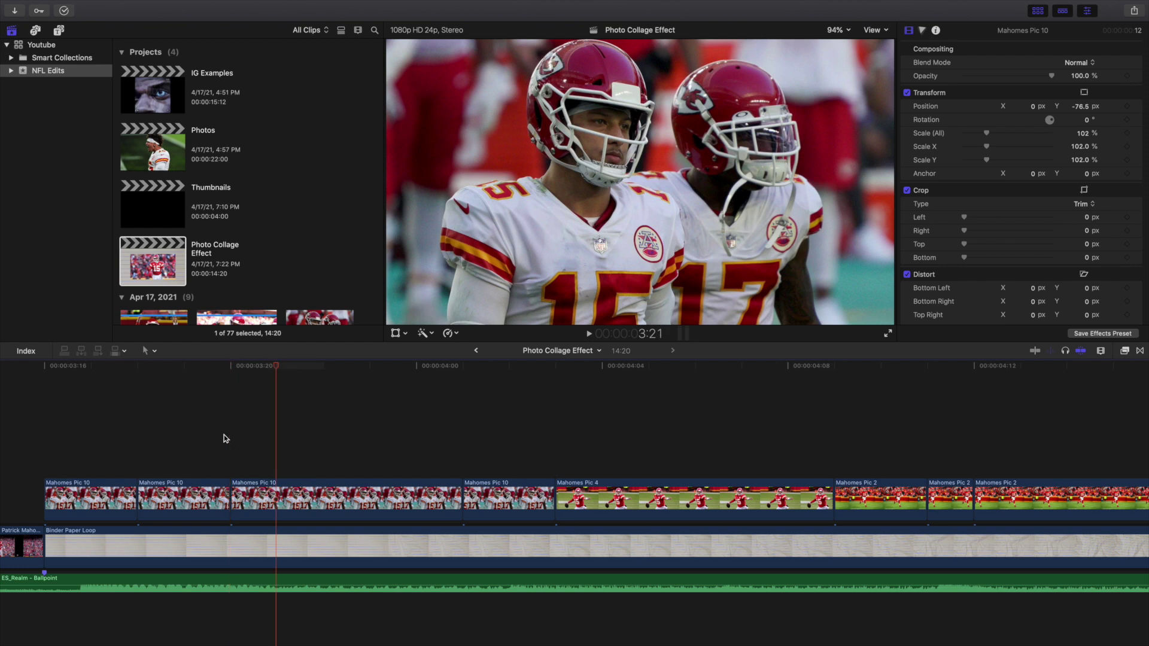
key("Right")
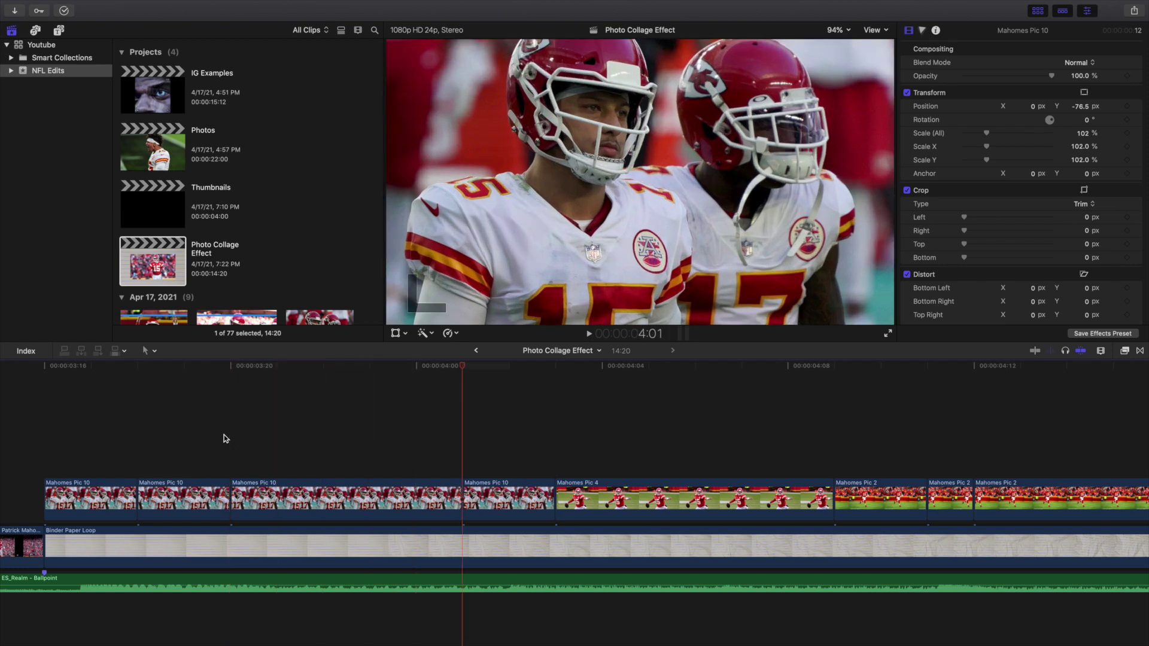
scroll(224, 434, "right", 5)
scroll(224, 439, "right", 3)
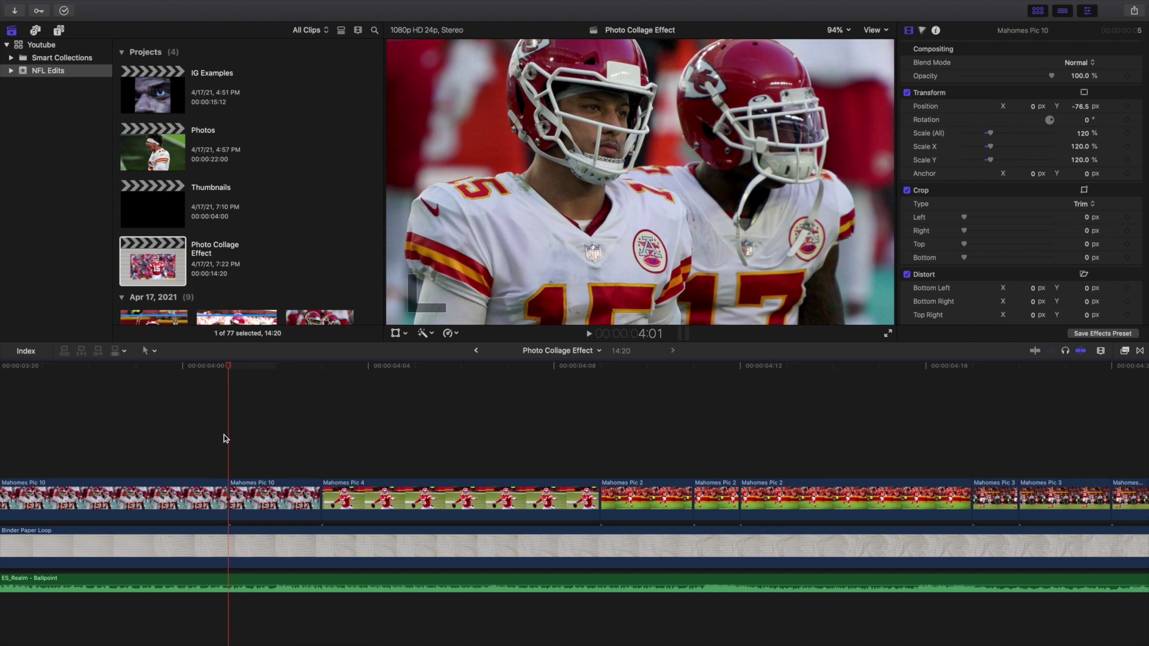
key("Right")
key("Right")
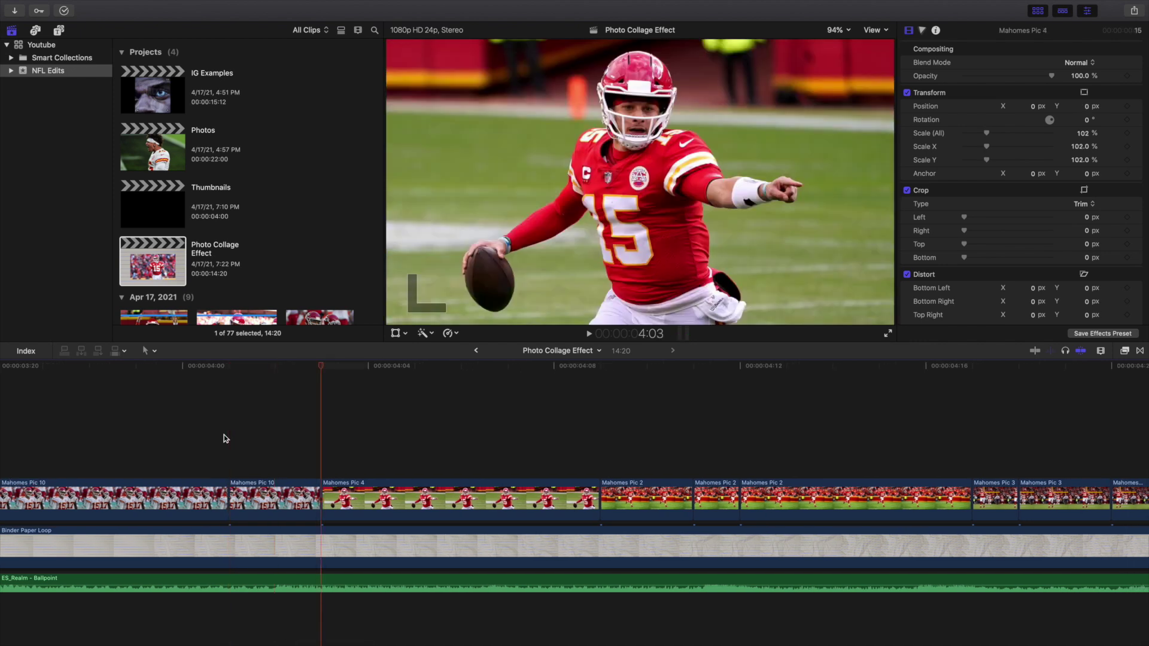
Step: Move past Mahomes Pic 4 to 4:12, comparing the Flipped effect and scale across the three Mahomes Pic 2 clips
key("Right")
key("Right")
key("Right")
scroll(224, 434, "right", 5)
key("Right")
key("Right")
key("Right")
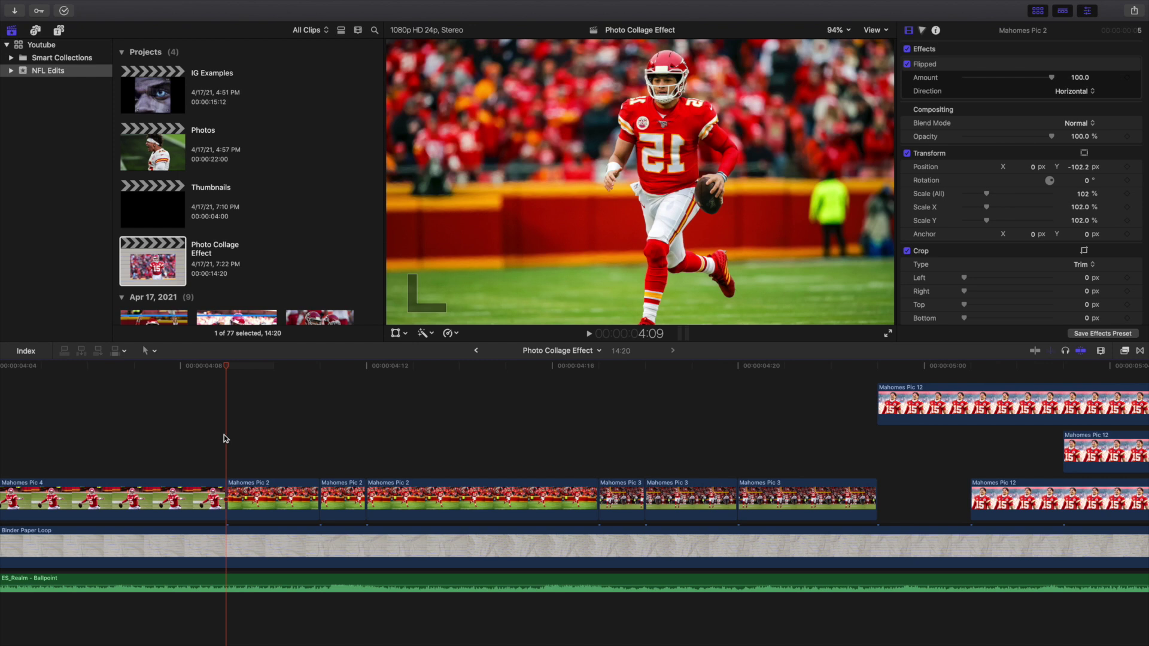
key("Right")
key("Right")
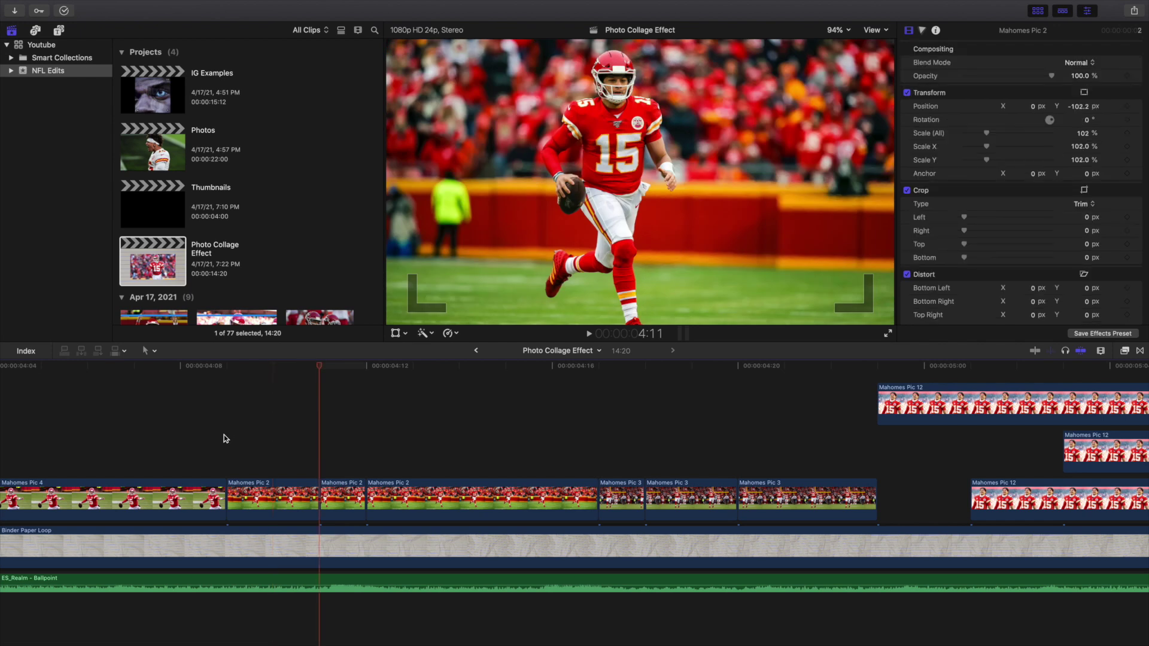
key("Right")
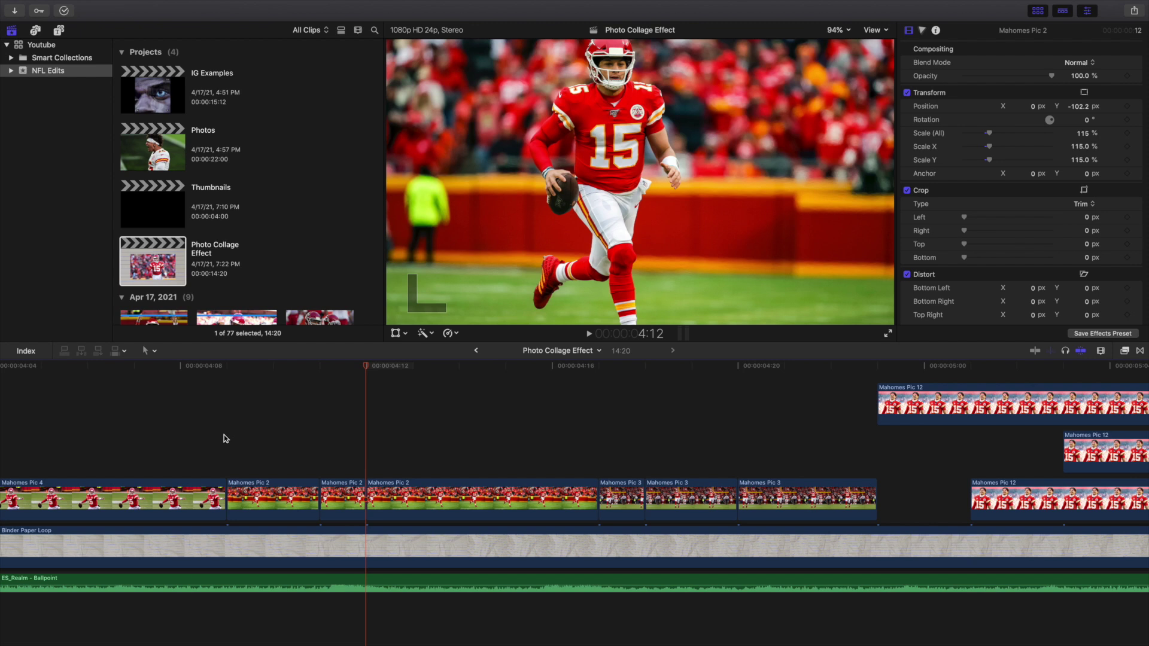
Step: Move through the last Mahomes Pic 2 clip and inspect the first Mahomes Pic 3 clip at 4:17
scroll(224, 439, "right", 5)
key("Right")
key("Right")
key("Right")
key("Right")
key("Right")
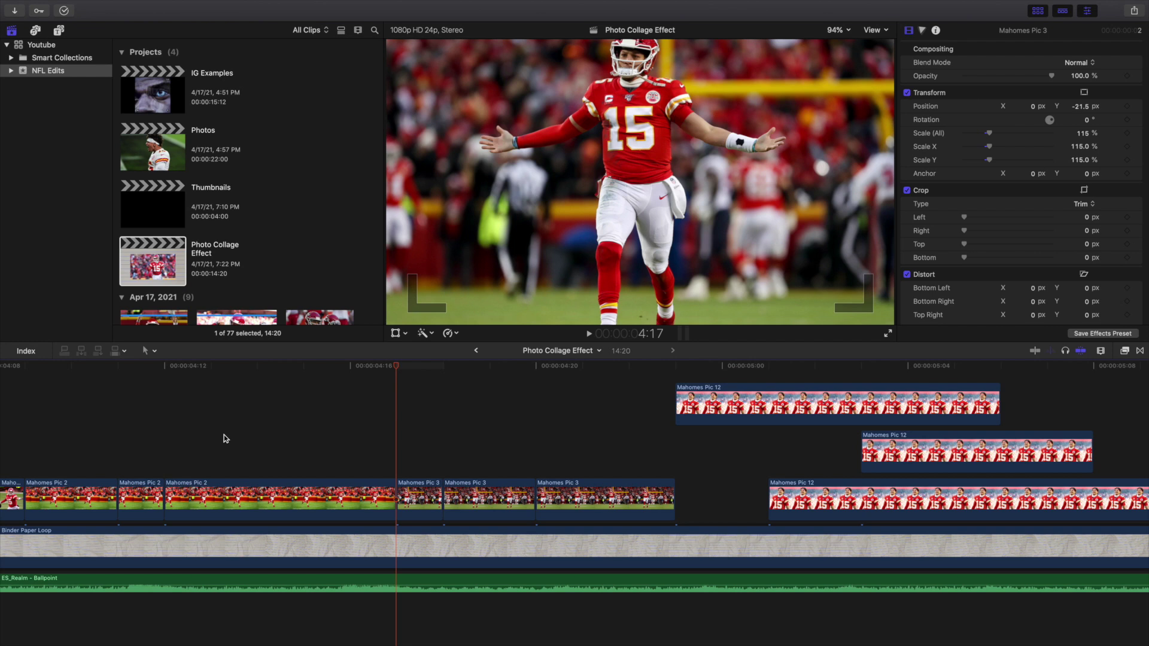
Step: Step back and forth between 4:17 and 4:20 to compare the scale and horizontal flip of the Mahomes Pic 3 clips
scroll(224, 439, "right", 3)
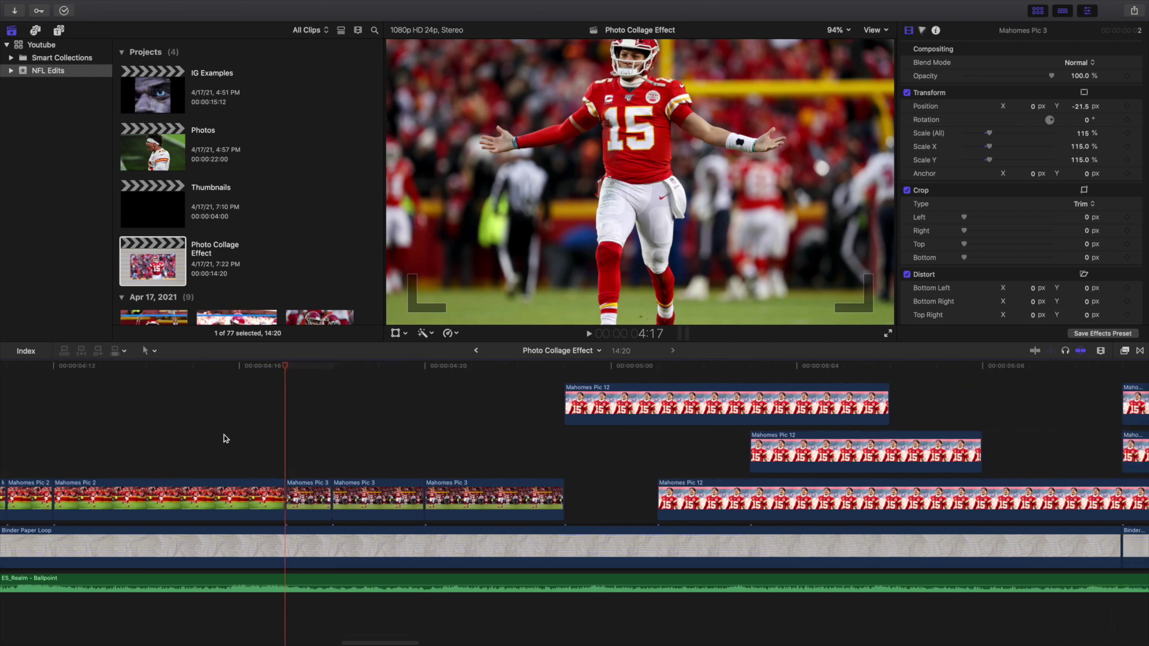
key("Right")
key("Right")
key("Right")
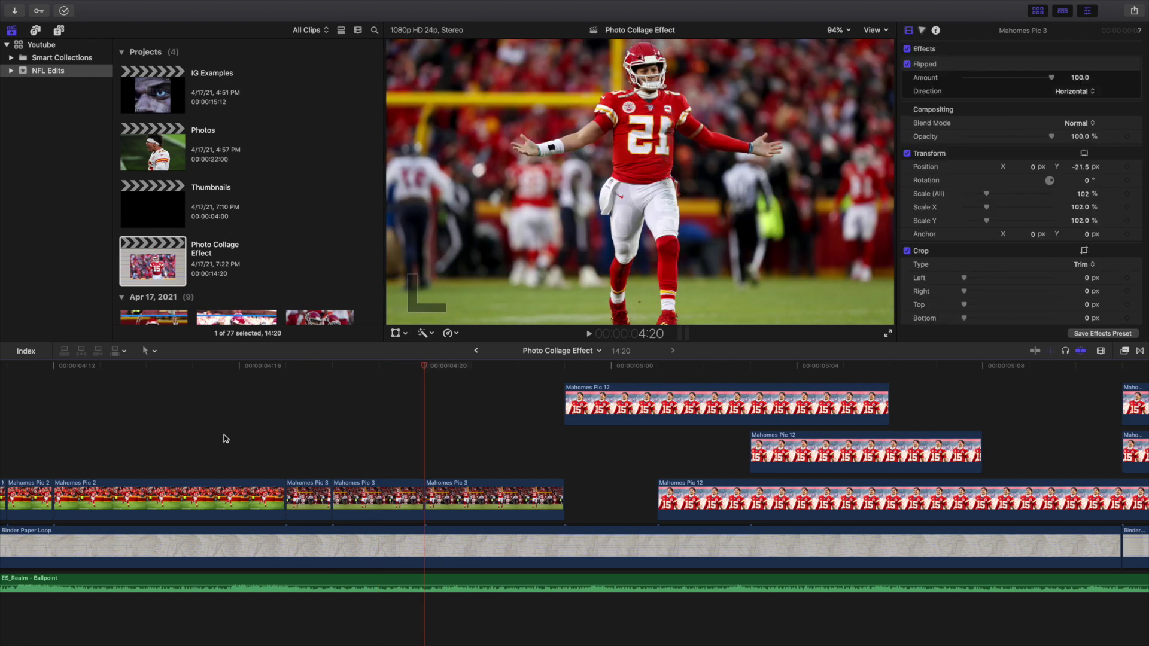
scroll(224, 439, "right", 3)
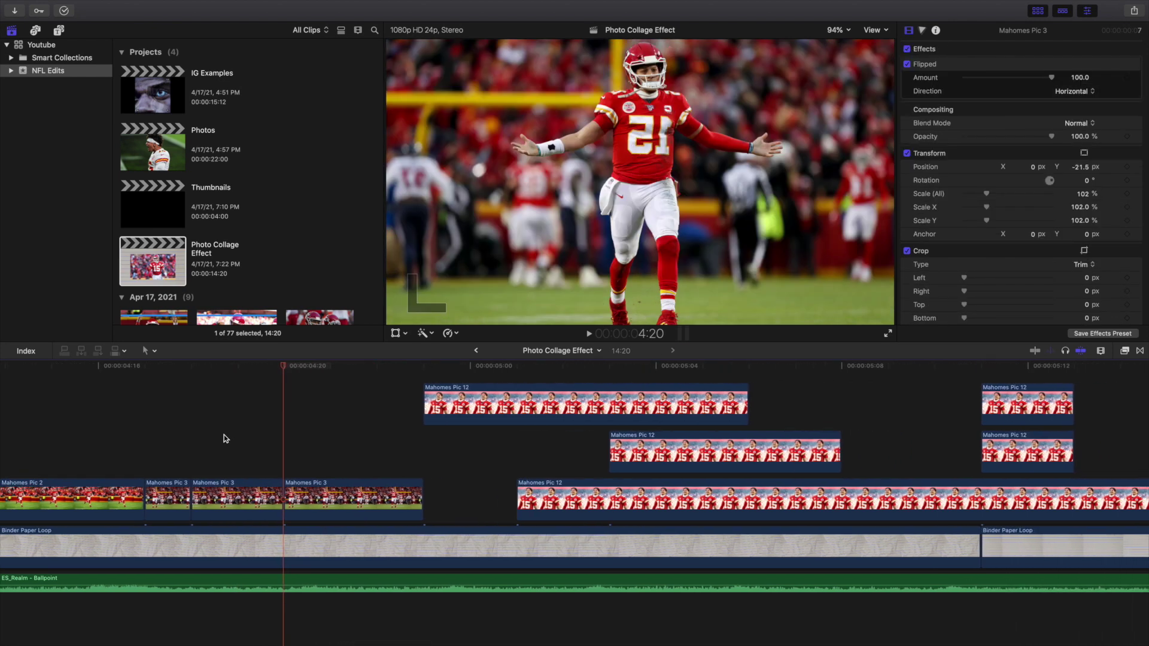
key("Left")
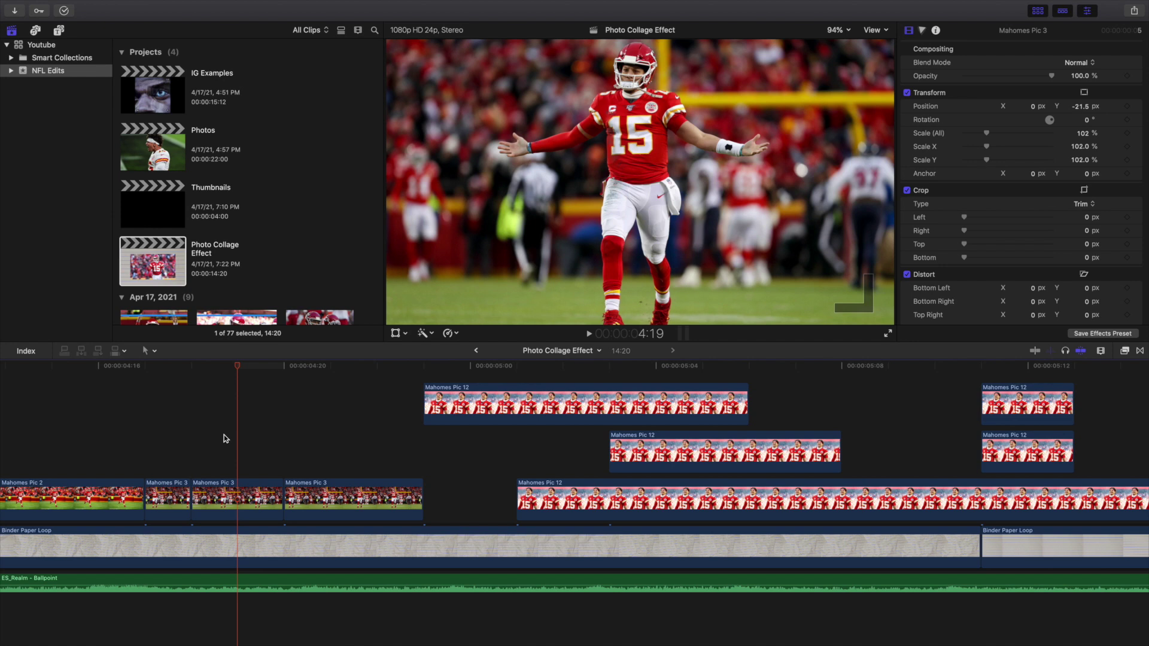
key("Right")
Step: Advance to 4:23 and examine the first scaled-down Mahomes Pic 12 clip over the binder paper background
scroll(224, 439, "right", 2)
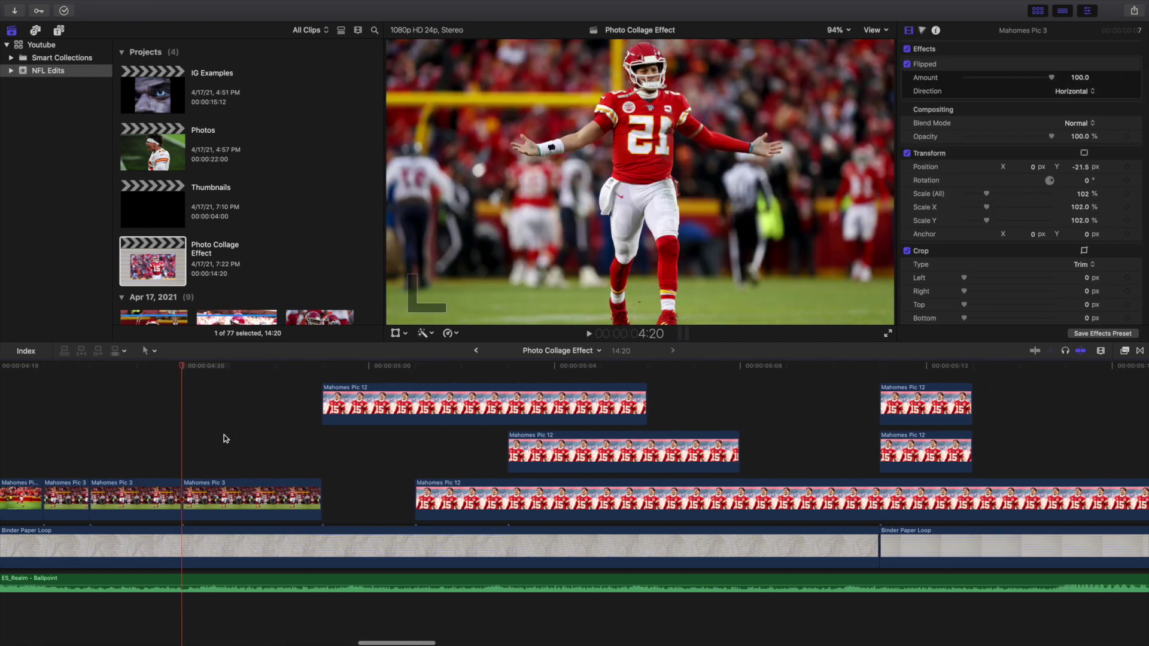
key("Right")
key("Right")
key("Right")
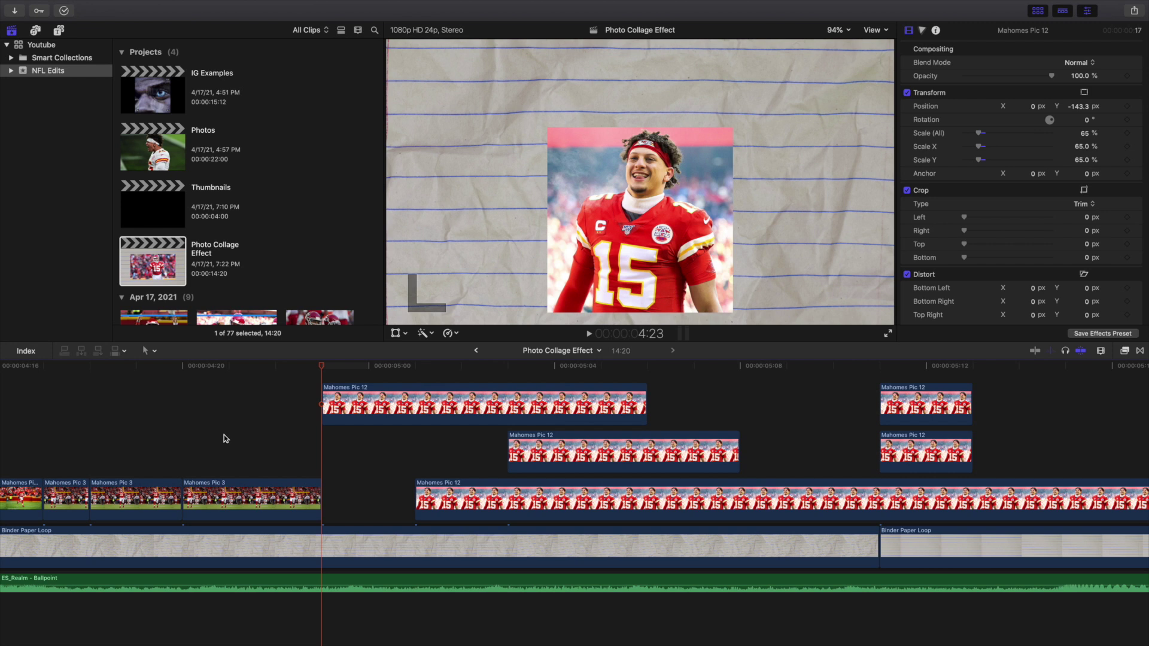
scroll(224, 436, "up", 1)
scroll(225, 437, "right", 1)
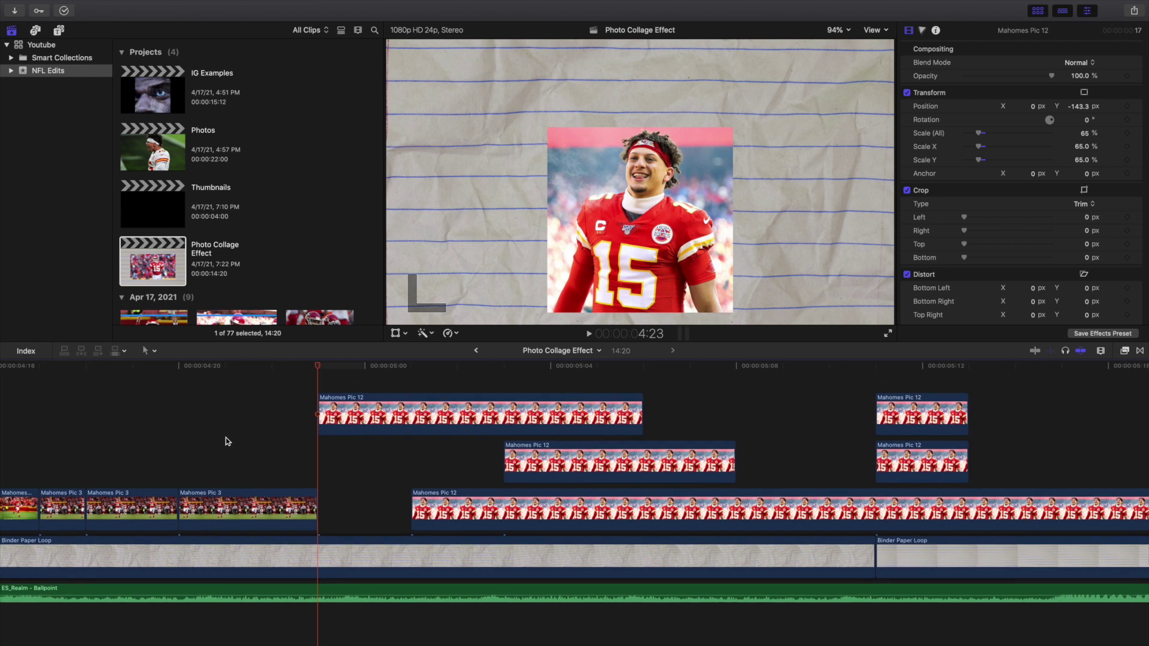
Step: Step forward to 5:03, examining how the differently sized Mahomes Pic 12 layers are added behind the front photo
key("Right")
key("Right")
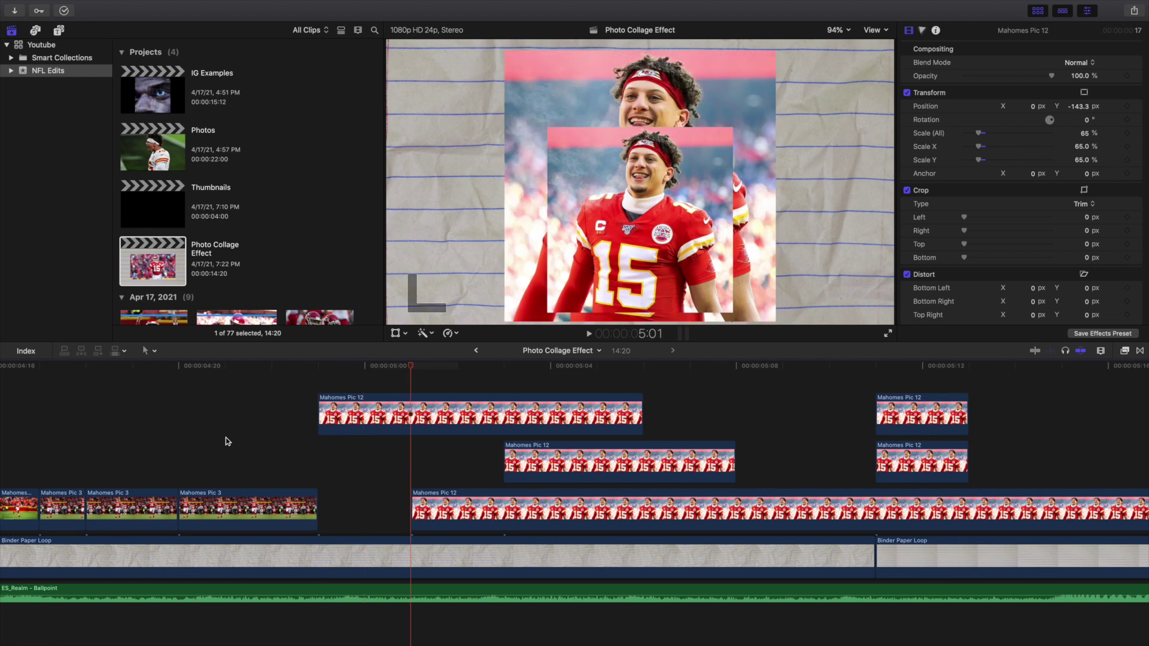
scroll(227, 440, "left", 3)
scroll(225, 441, "right", 6)
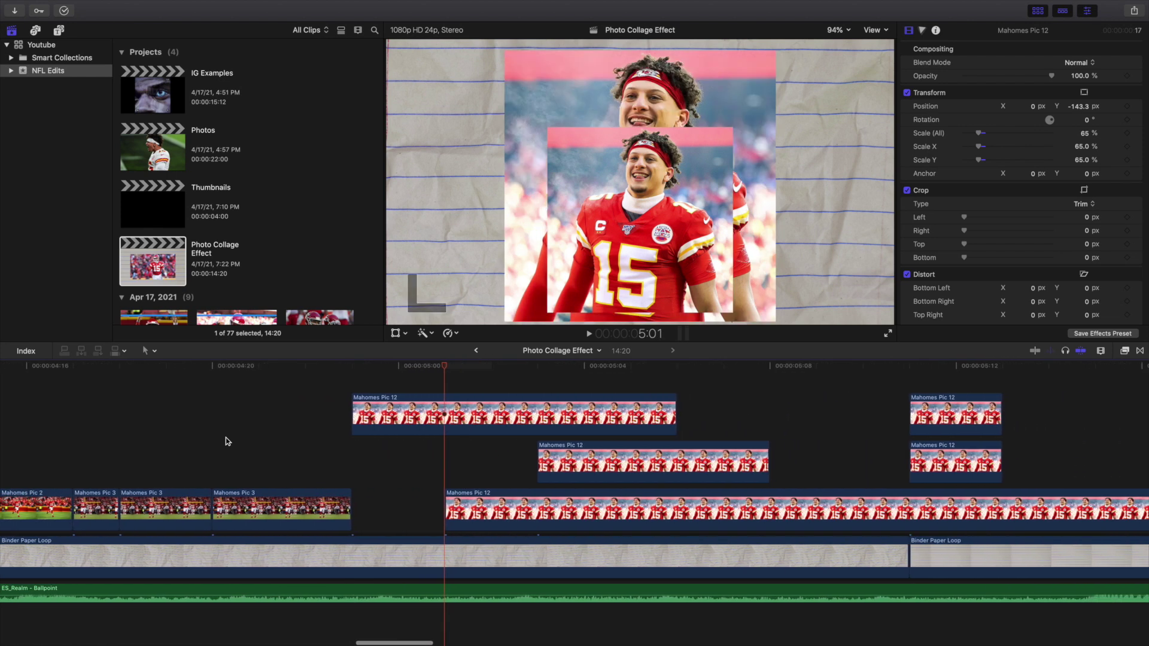
key("Right")
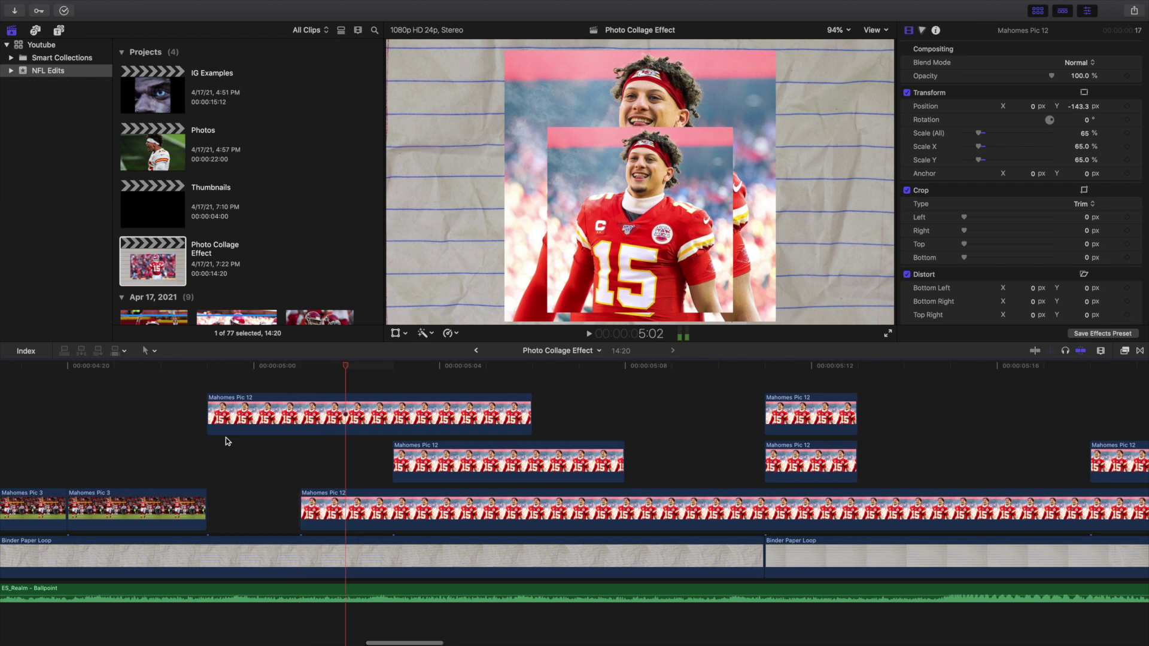
key("Right")
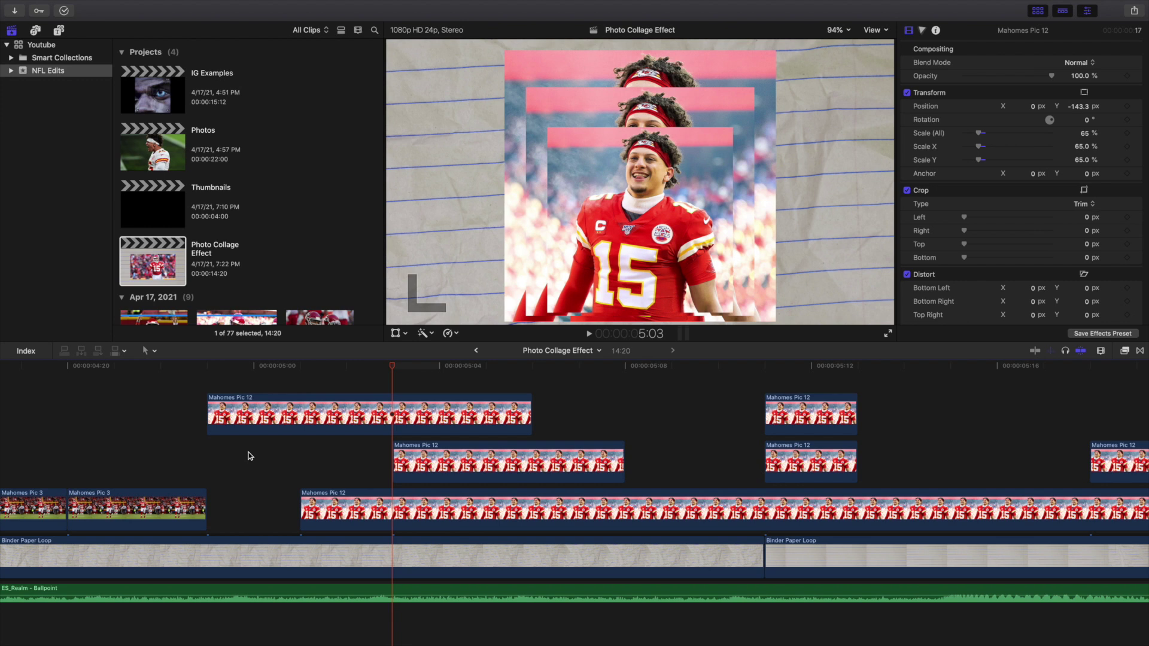
Step: Step forward to 5:08, examining how the upper Mahomes Pic 12 layers end one after another
scroll(249, 456, "right", 5)
key("Right")
key("Right")
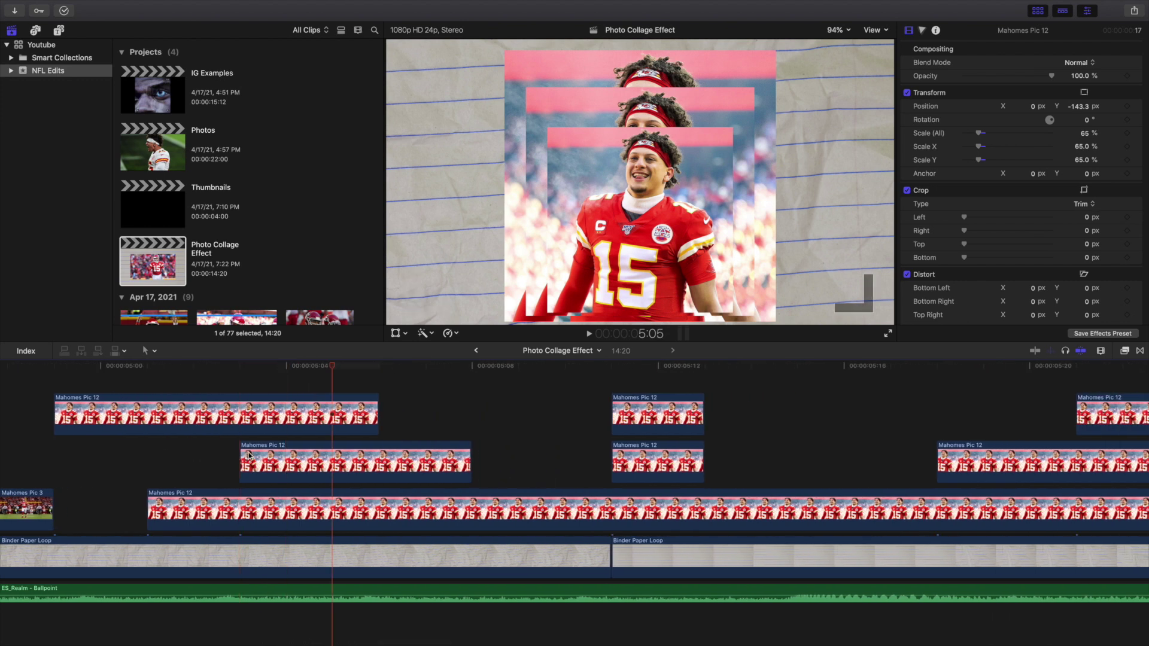
key("Right")
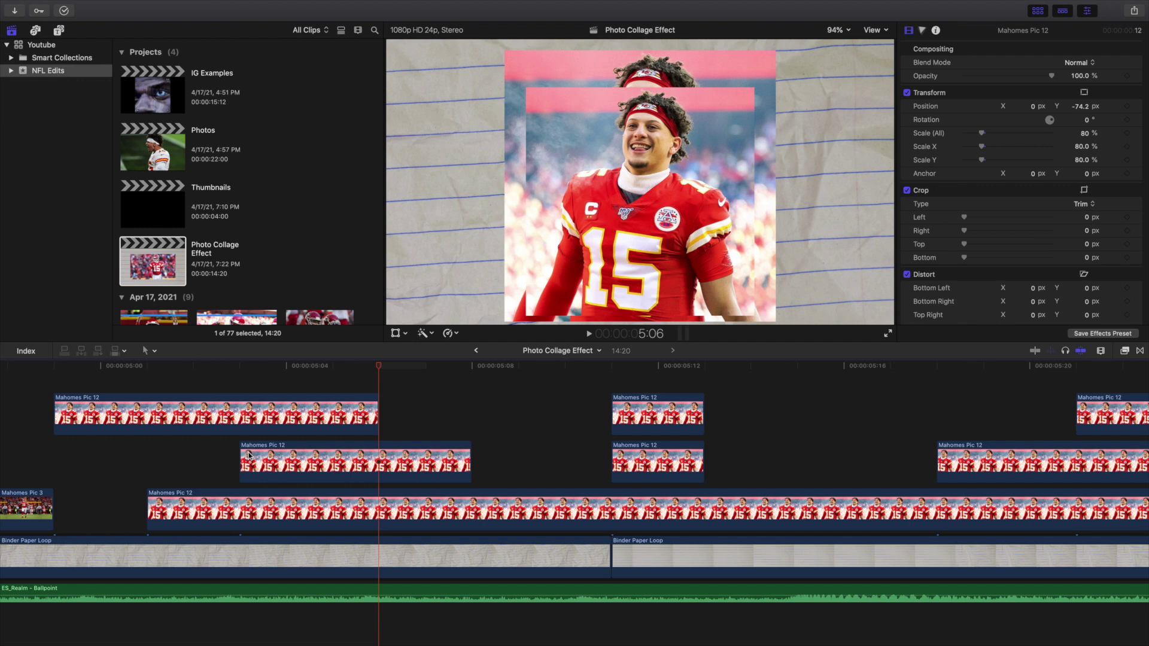
key("Right")
key("Right")
scroll(249, 456, "right", 5)
scroll(250, 456, "right", 1)
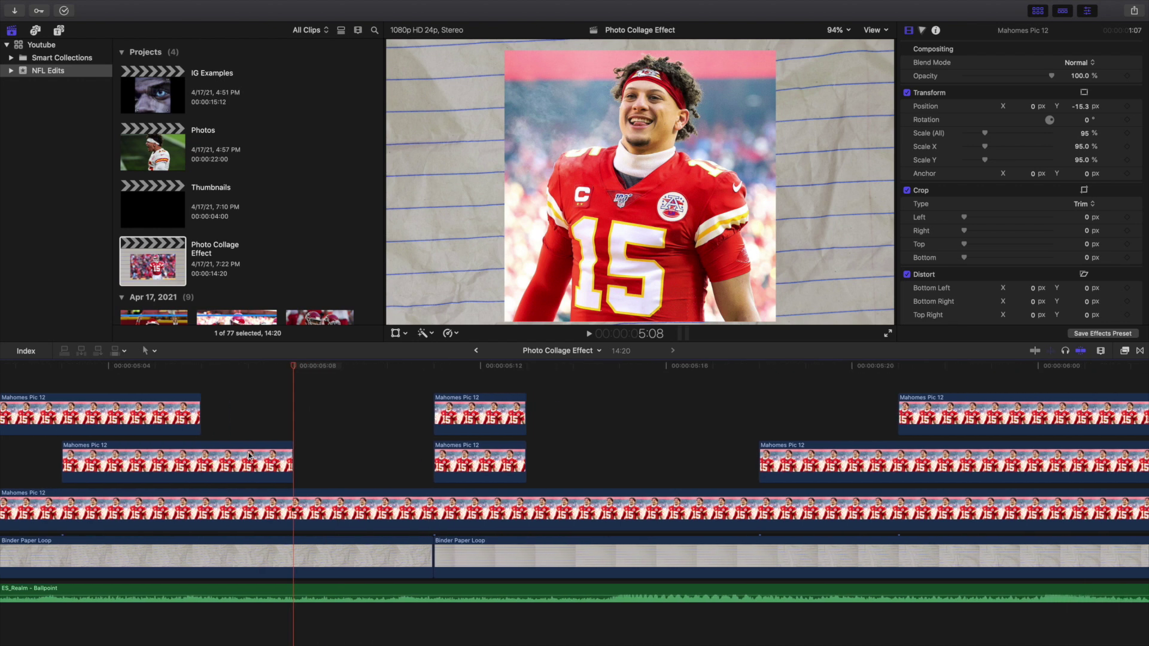
Step: Step from 5:08 to 5:13 to examine the brief return of the stacked Mahomes Pic 12 layers
key("Right")
key("Right")
key("Right")
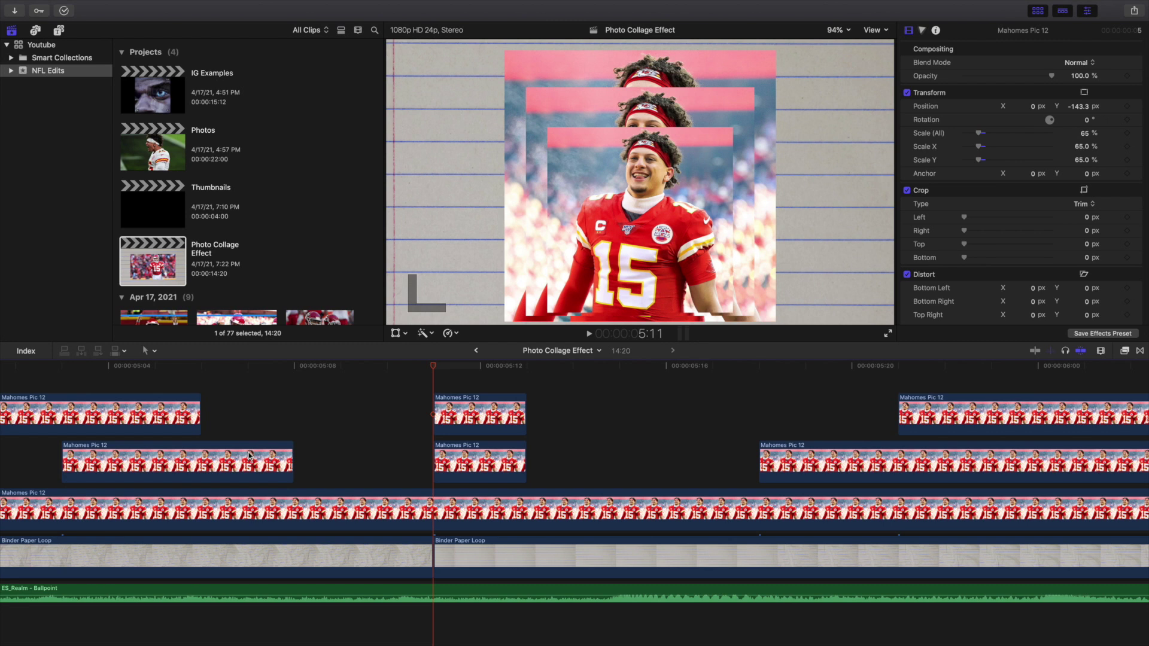
scroll(249, 456, "right", 8)
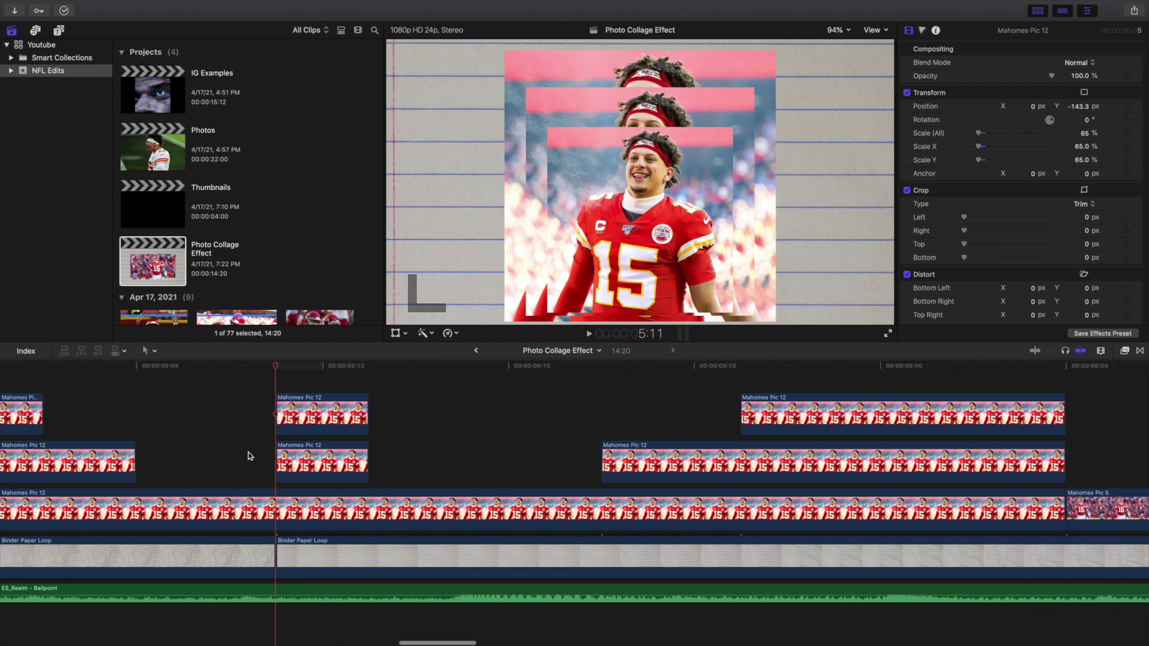
key("Right")
key("Right")
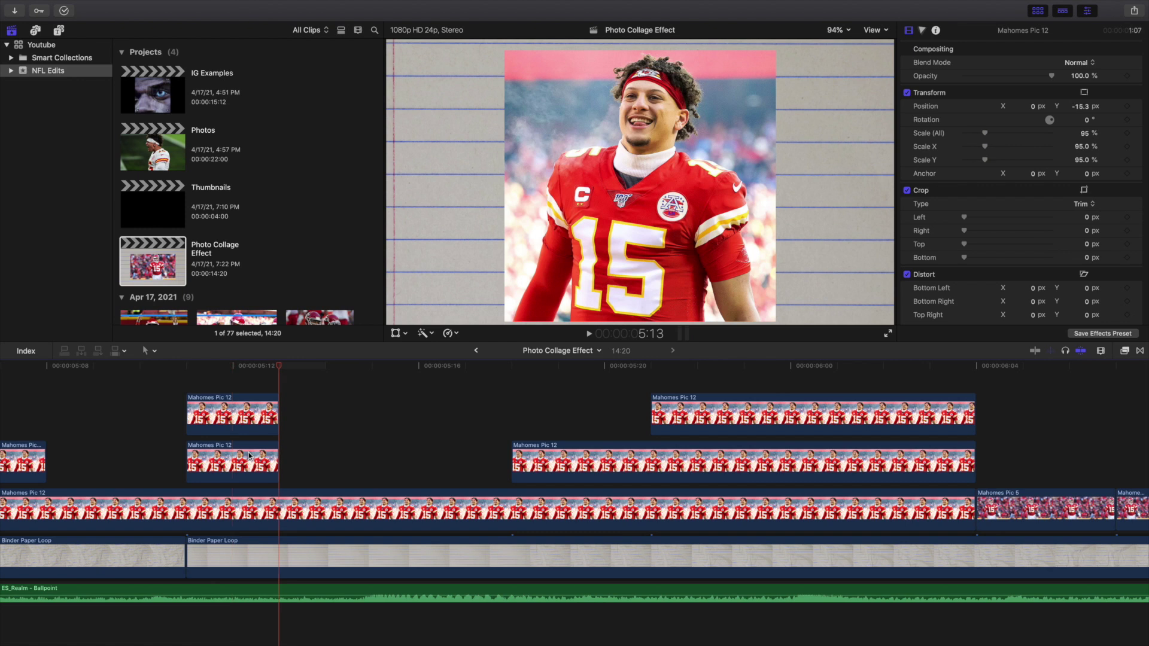
Step: Advance to 5:18 and inspect the Draw Mask and horizontal offset on the second Mahomes Pic 12 layer
scroll(249, 456, "right", 5)
key("Right")
key("Right")
key("Right")
key("Right")
key("Right")
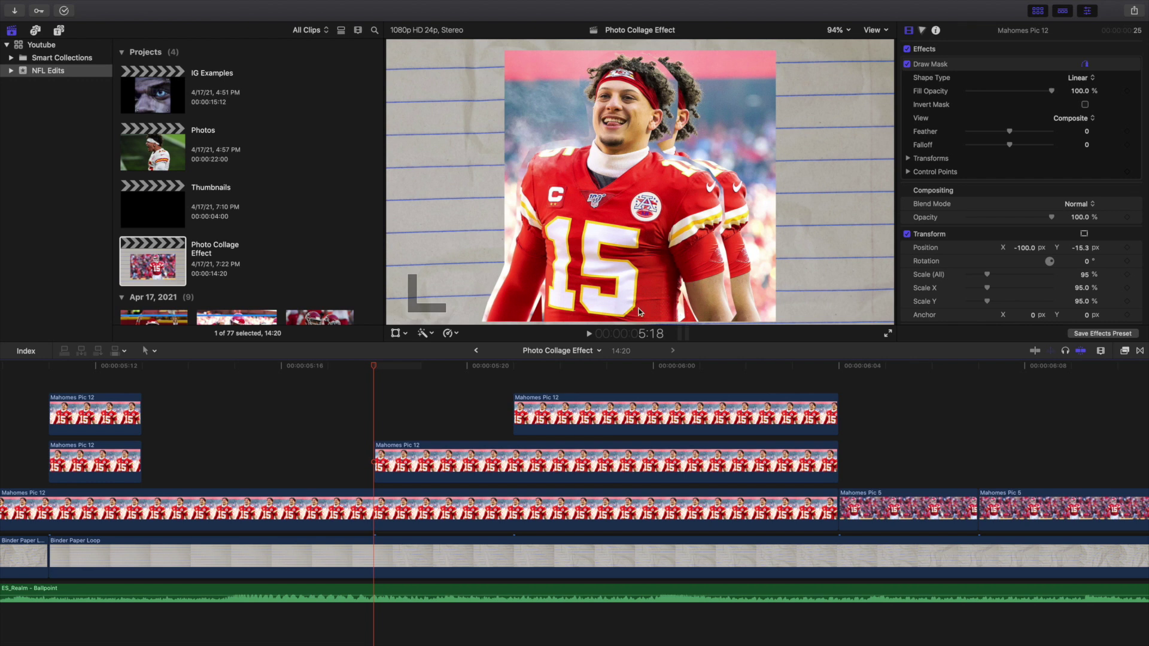
Step: Move through the masked Mahomes Pic 12 layers to 6:04, where the Mahomes Pic 5 clips begin
scroll(277, 407, "up", 1)
key("l")
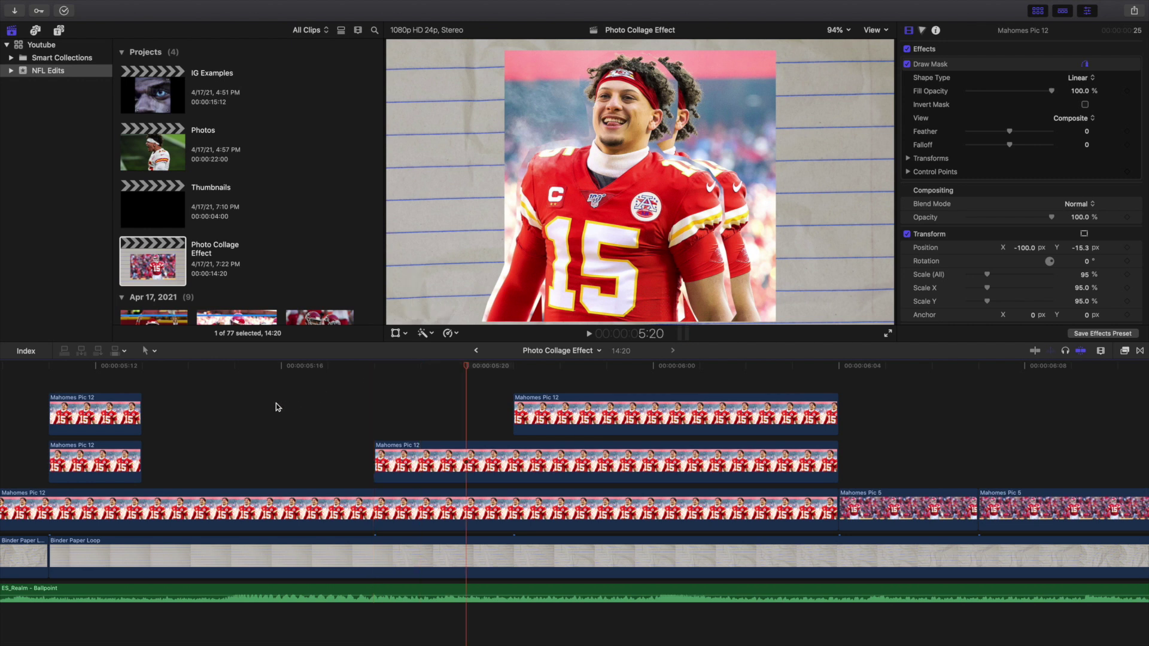
scroll(276, 403, "right", 5)
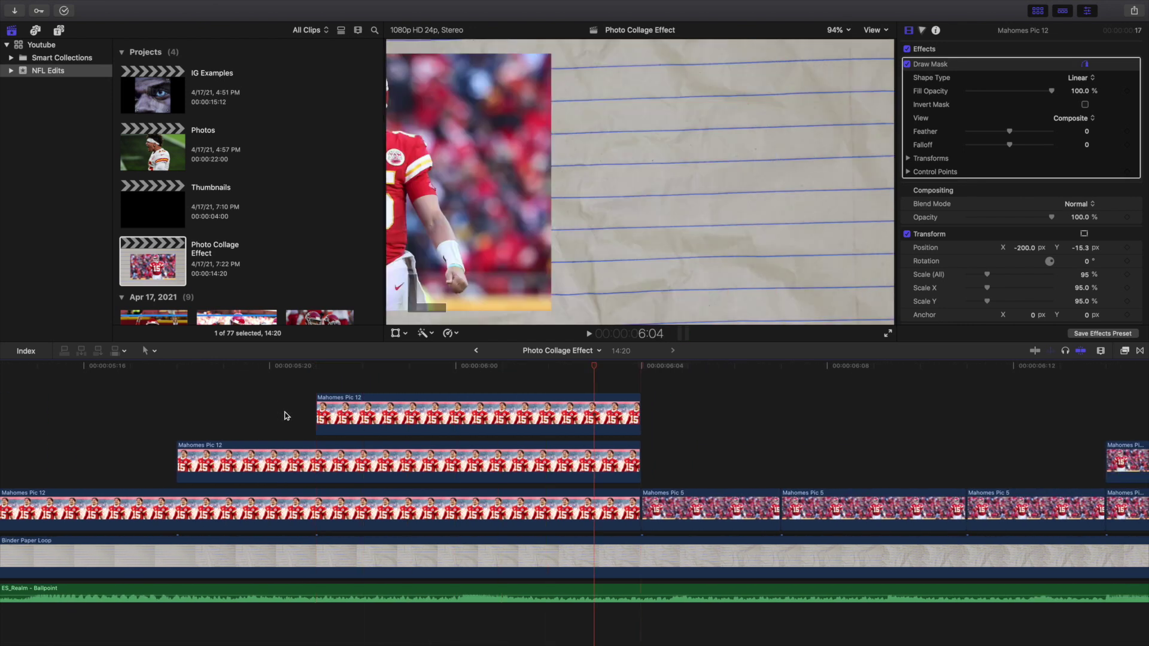
scroll(284, 416, "right", 2)
scroll(285, 415, "right", 10)
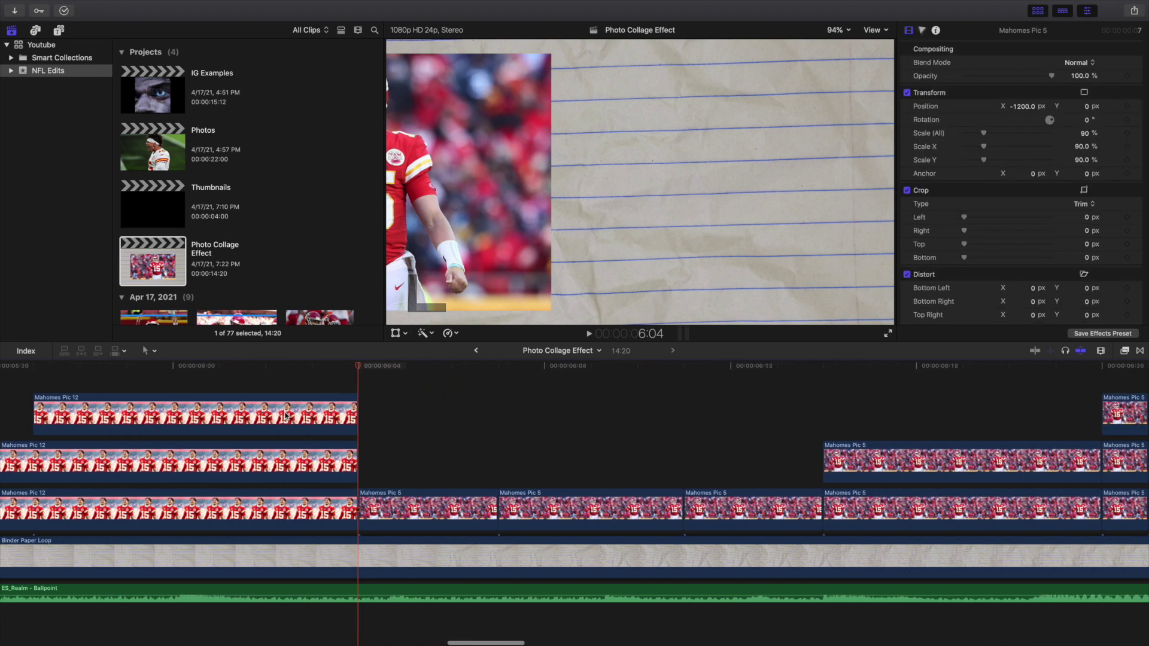
scroll(284, 415, "right", 3)
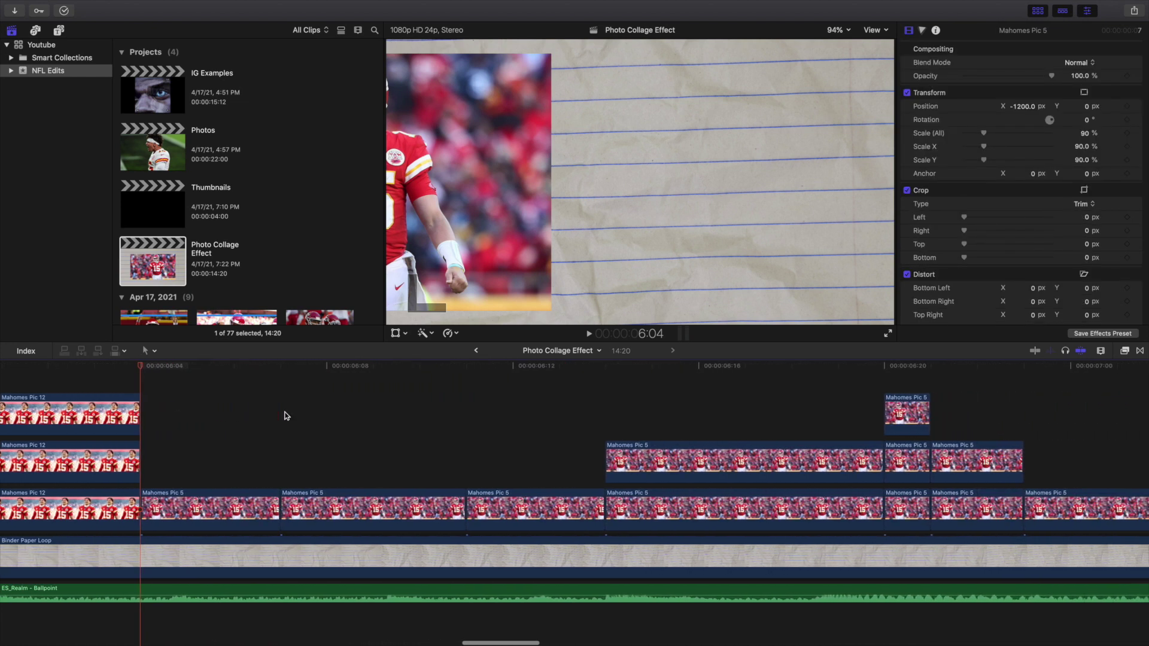
Step: Step from 6:04 to 6:11, comparing the X positions of the first three Mahomes Pic 5 clips
left_click(284, 416)
key("Right")
key("Right")
key("Right")
key("Right")
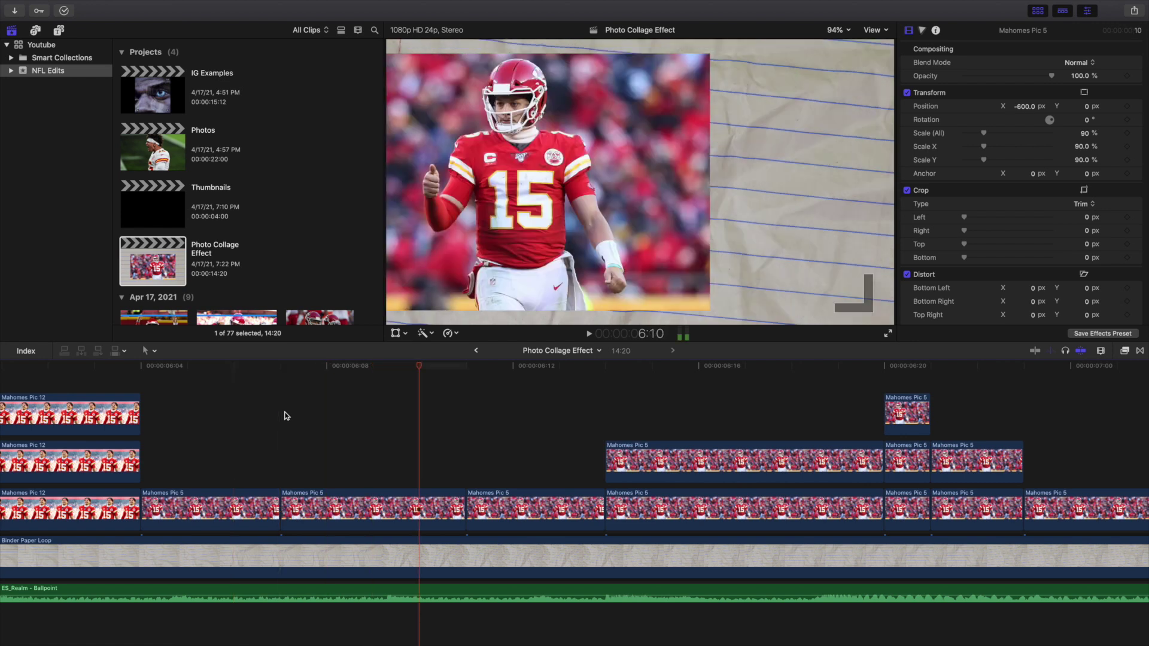
scroll(285, 415, "right", 5)
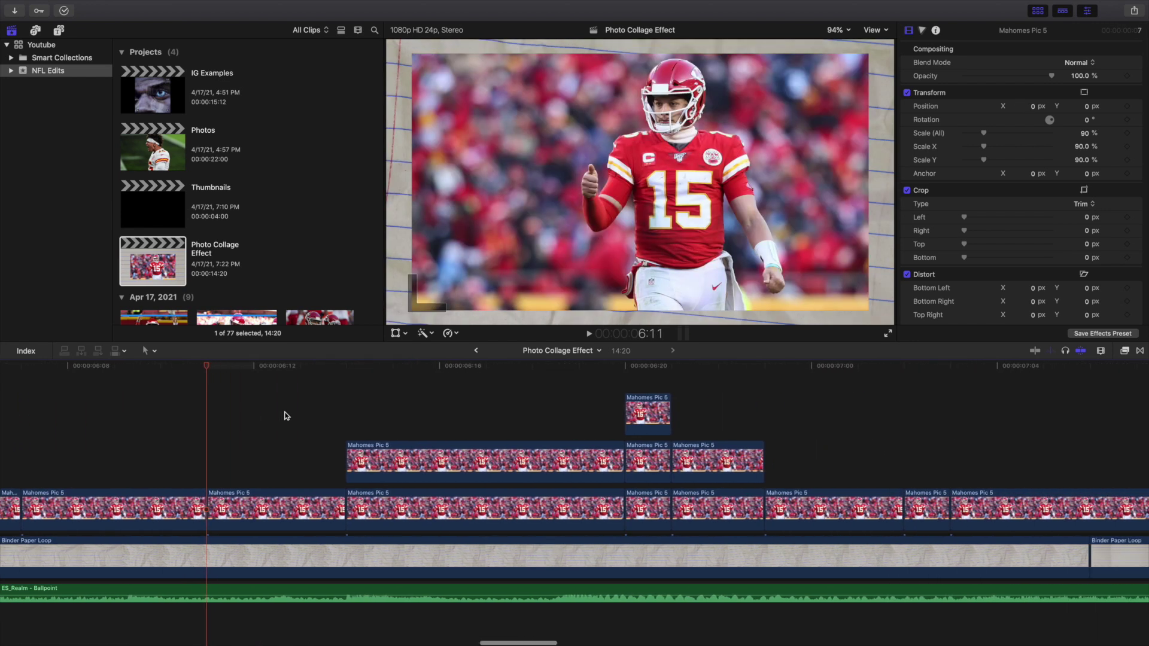
Step: Step from 6:11 to 6:14 to examine where the Mahomes Pic 5 clip is first stacked in two layers
key("Right")
key("Right")
key("Right")
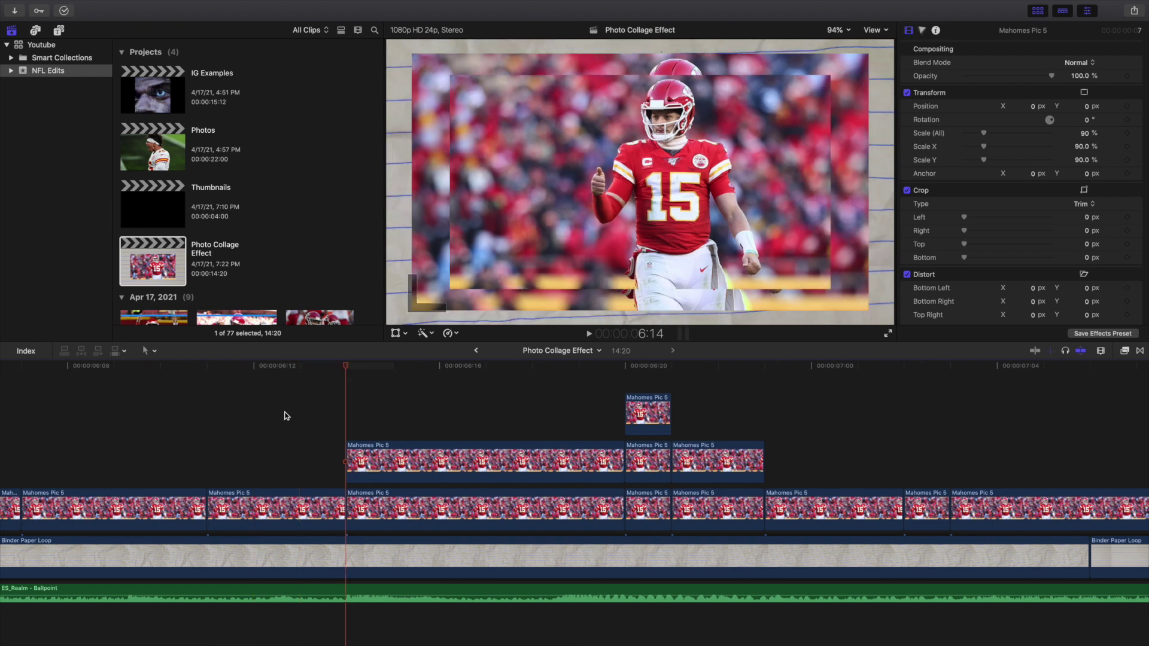
scroll(285, 415, "right", 3)
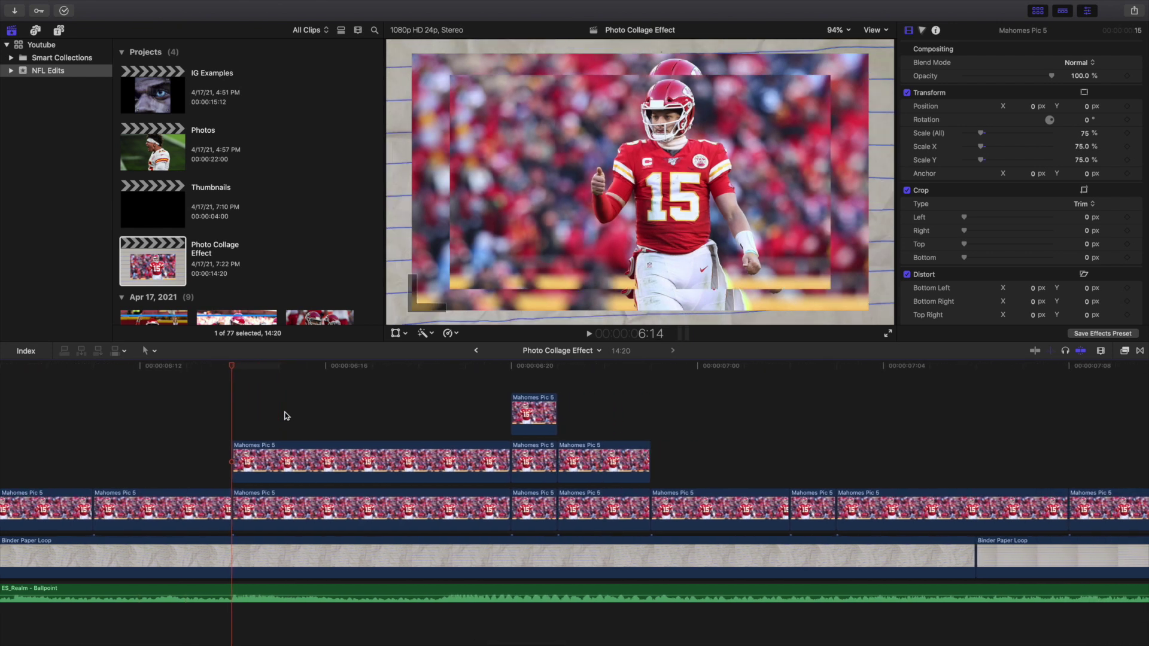
Step: Advance from 6:14 to 6:20 and inspect the Scale of the three stacked Mahomes Pic 5 layers
key("Right")
key("Right")
key("Right")
key("Right")
key("Right")
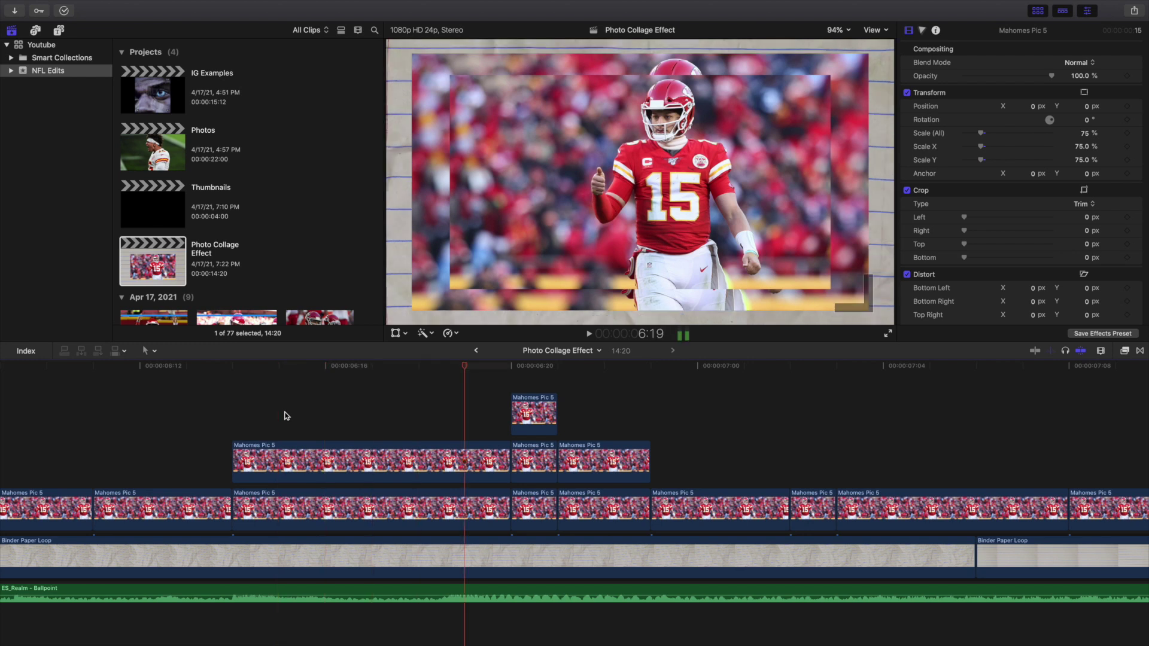
key("Right")
scroll(285, 415, "right", 4)
scroll(285, 416, "right", 1)
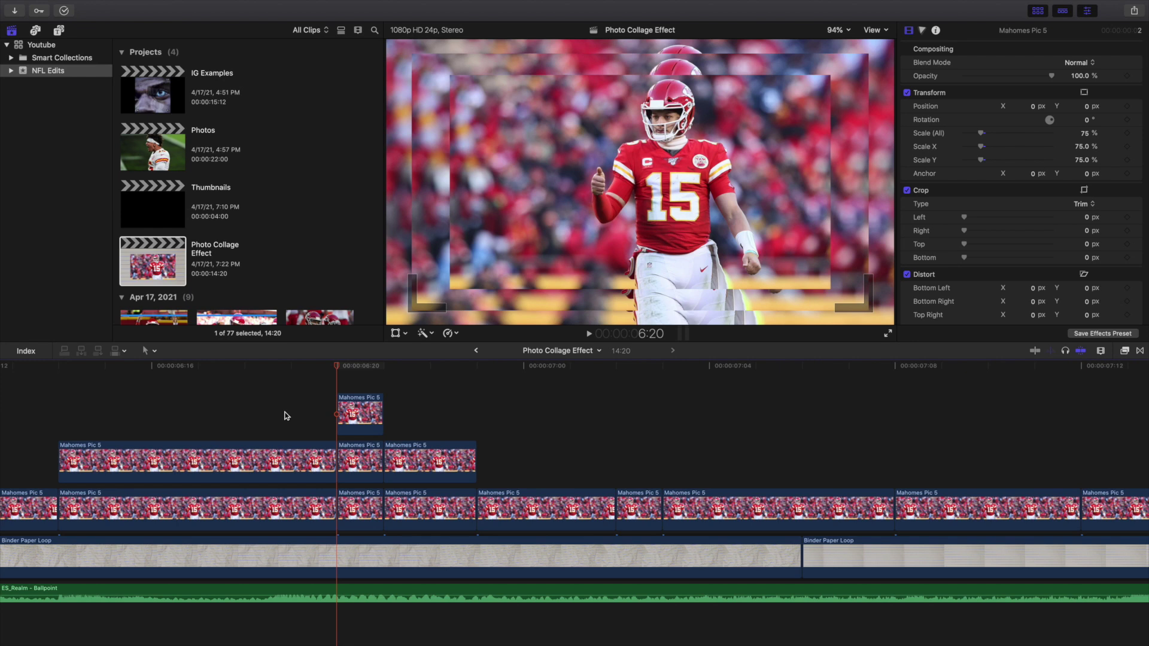
key("Right")
key("Left")
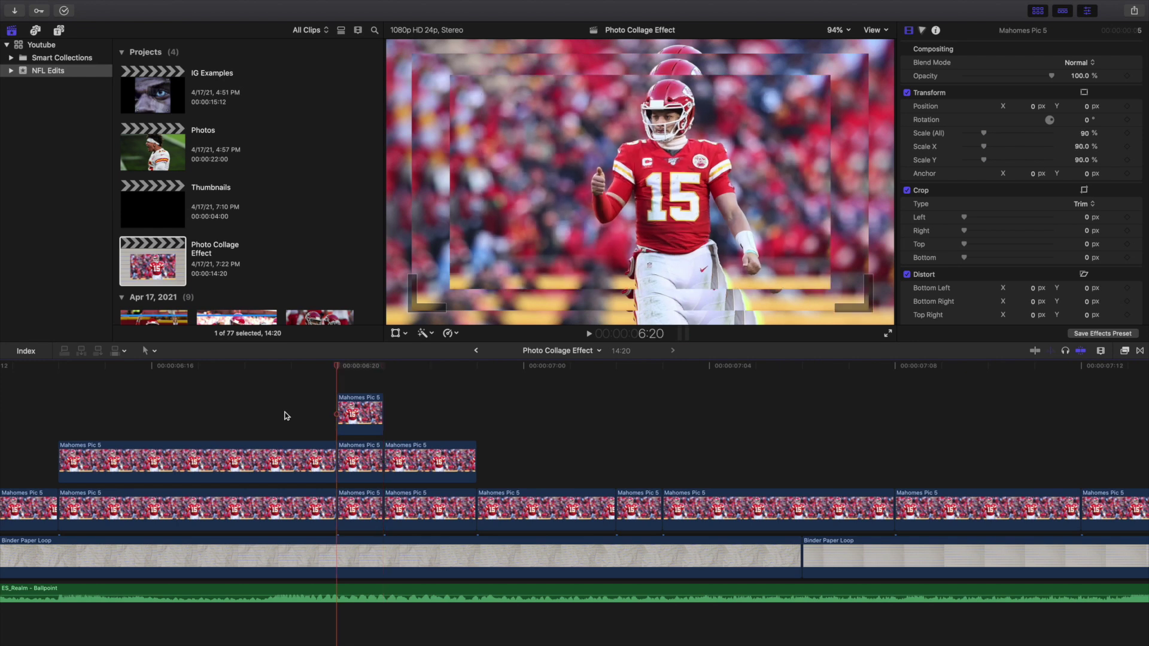
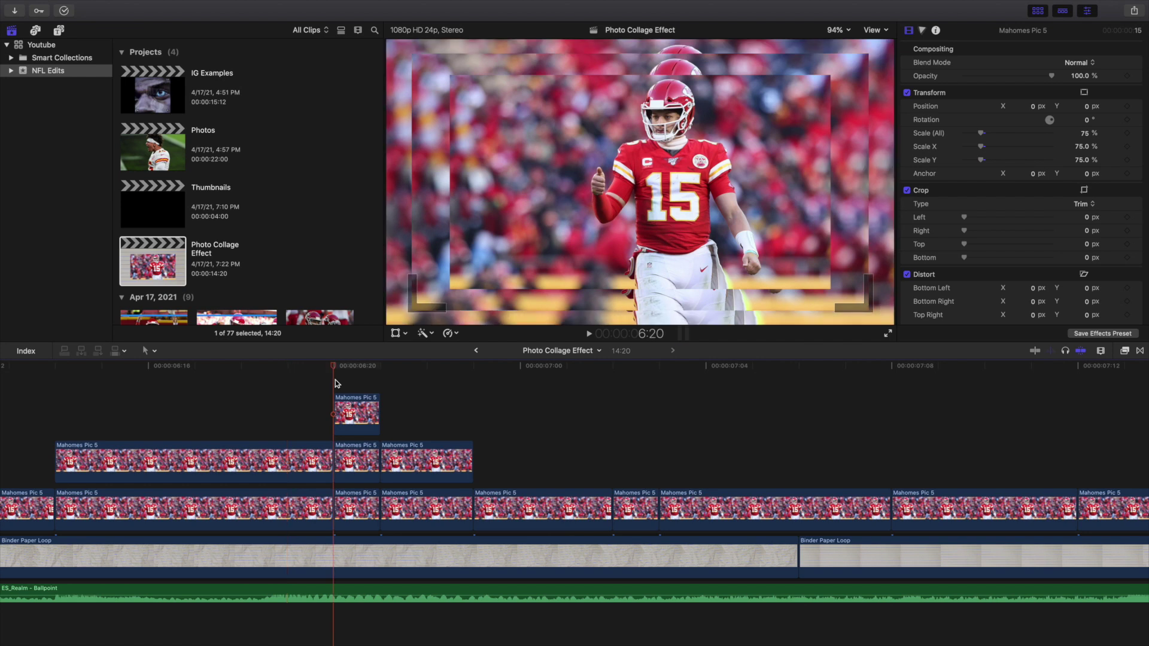
Step: Step from 6:20 to 6:23 to watch the Mahomes Pic 5 layers drop away one by one
key("Right")
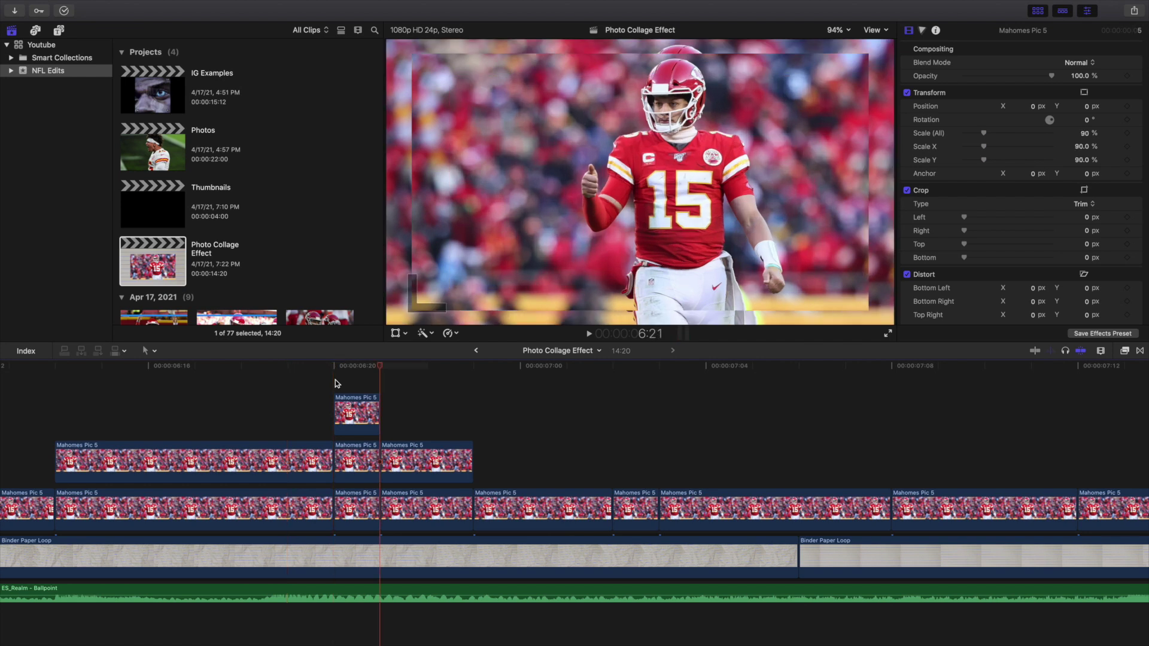
key("Right")
key("Right")
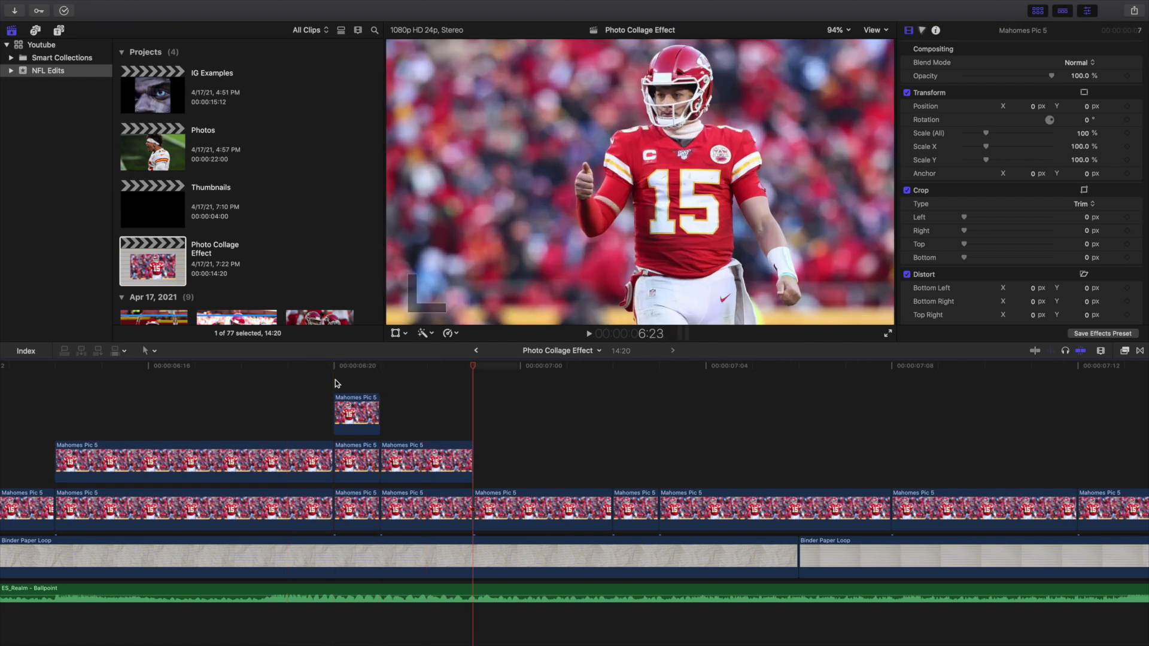
Step: Move from 6:23 to 7:03, comparing the Scale of the single-layer Mahomes Pic 5 clips
scroll(335, 384, "right", 3)
scroll(335, 383, "right", 3)
key("Right")
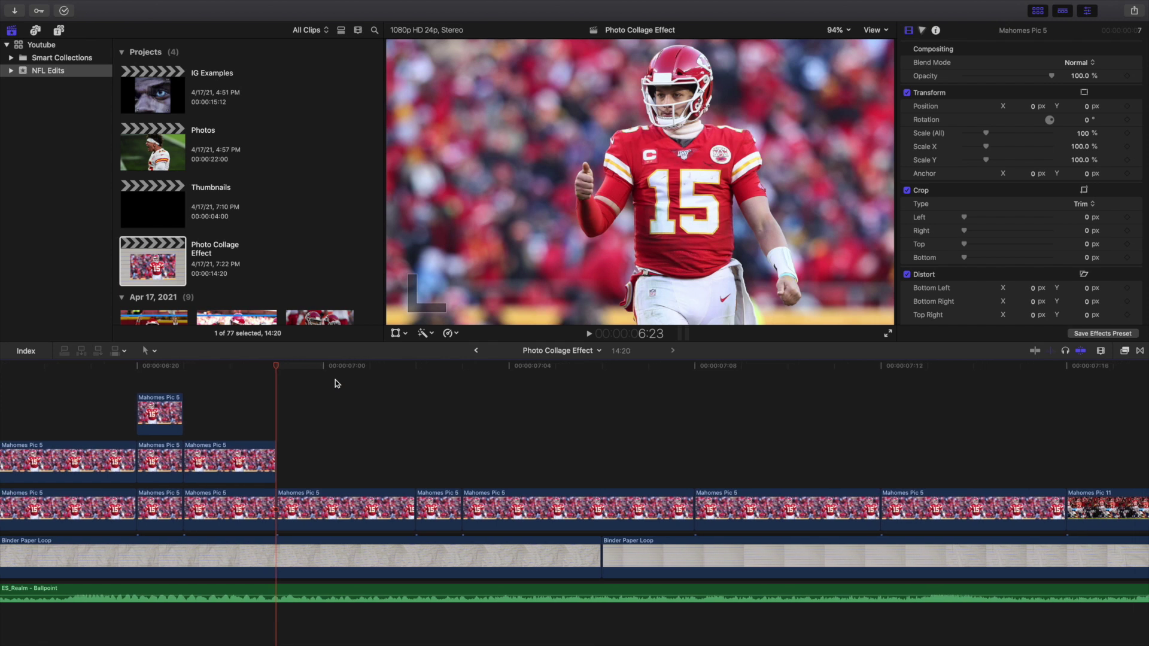
key("Right")
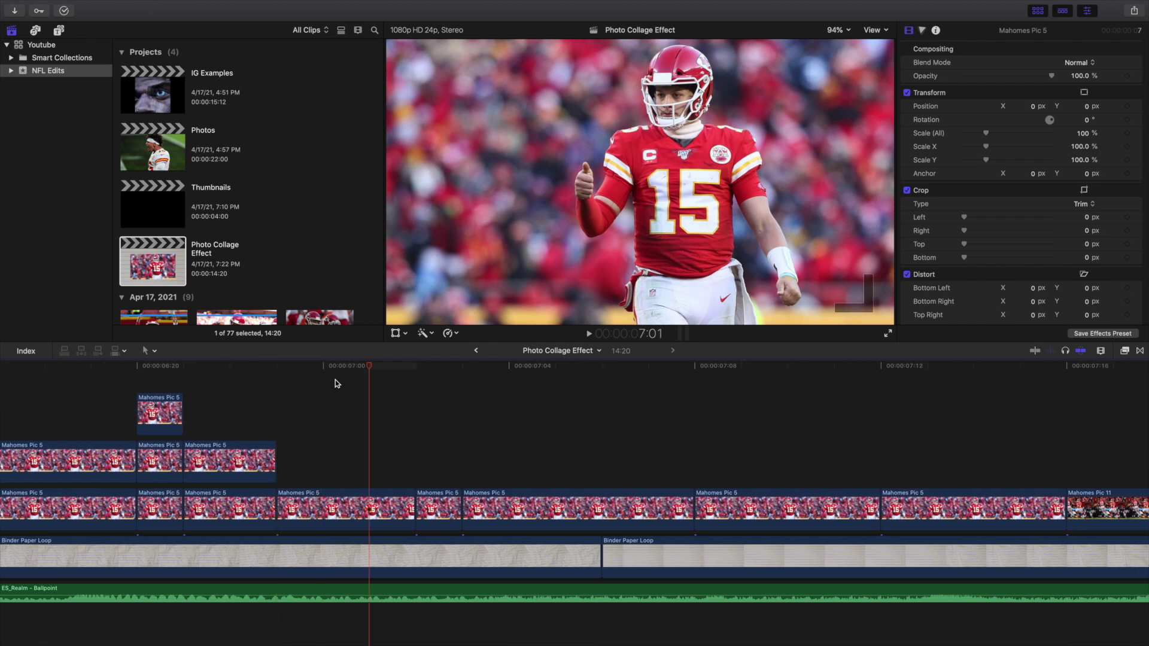
key("Right")
scroll(335, 384, "right", 5)
scroll(335, 383, "right", 1)
key("Right")
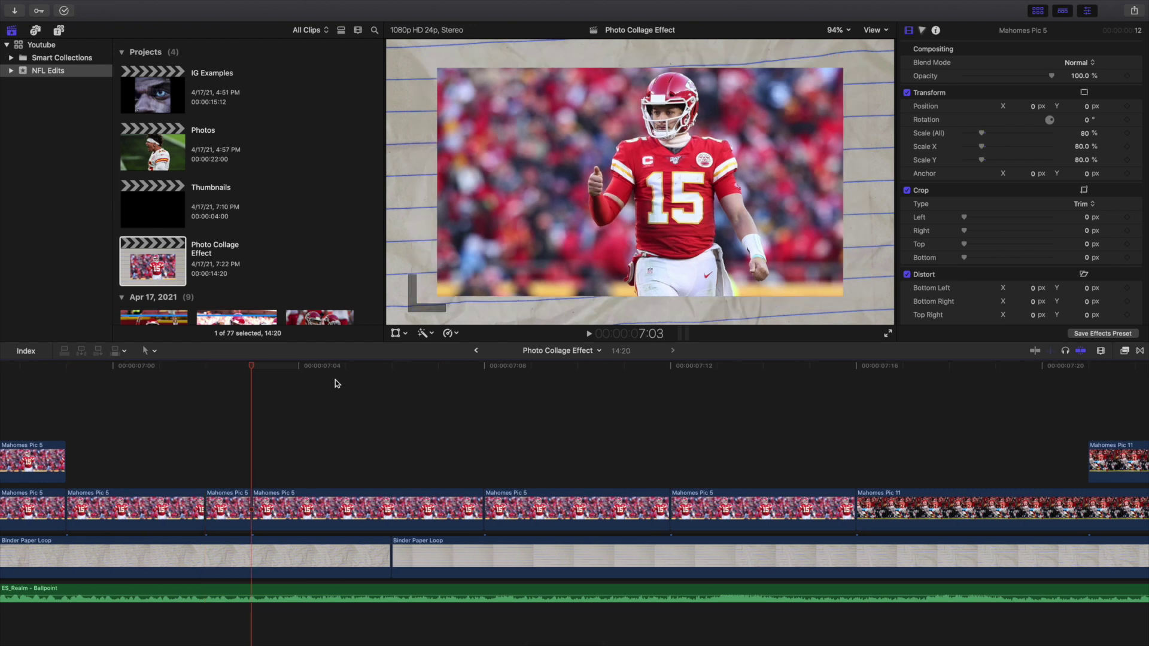
Step: Step through the Mahomes Pic 5 clip from 7:03 to the next cut at 7:08
key("Right")
key("Right")
key("Right")
key("Right")
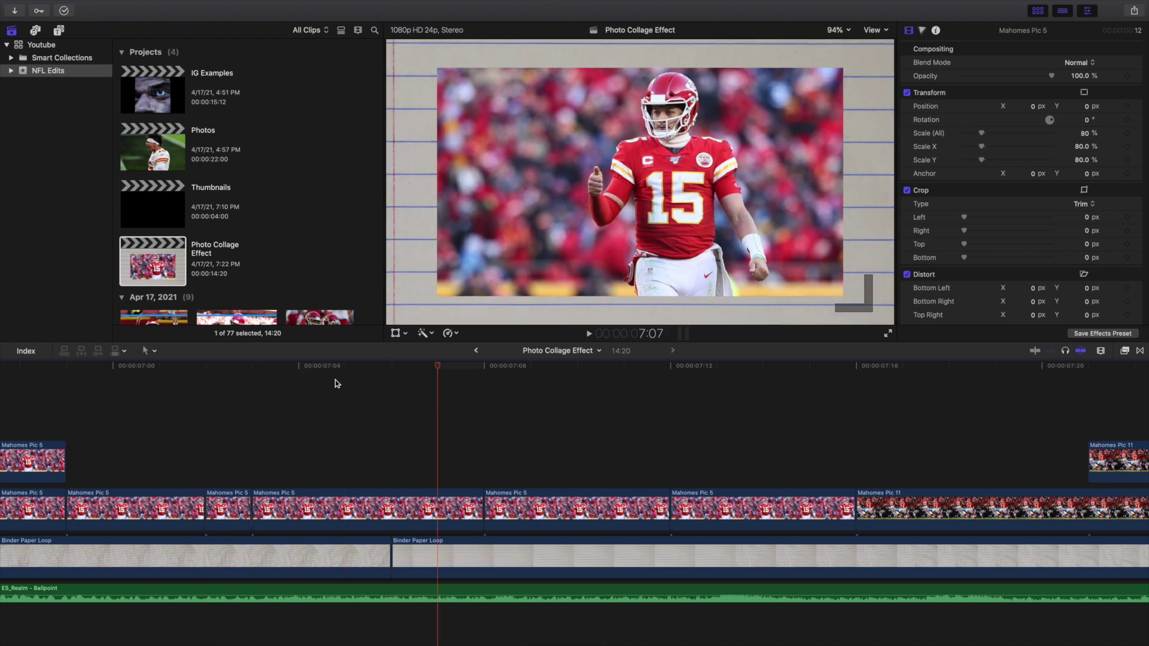
key("Right")
Step: Continue through the last two Mahomes Pic 5 clips to 7:16, where Mahomes Pic 11 begins
scroll(335, 383, "right", 9)
scroll(335, 383, "right", 1)
key("Right")
key("Right")
left_click(335, 381)
key("Right")
key("Right")
scroll(335, 383, "right", 3)
key("Right")
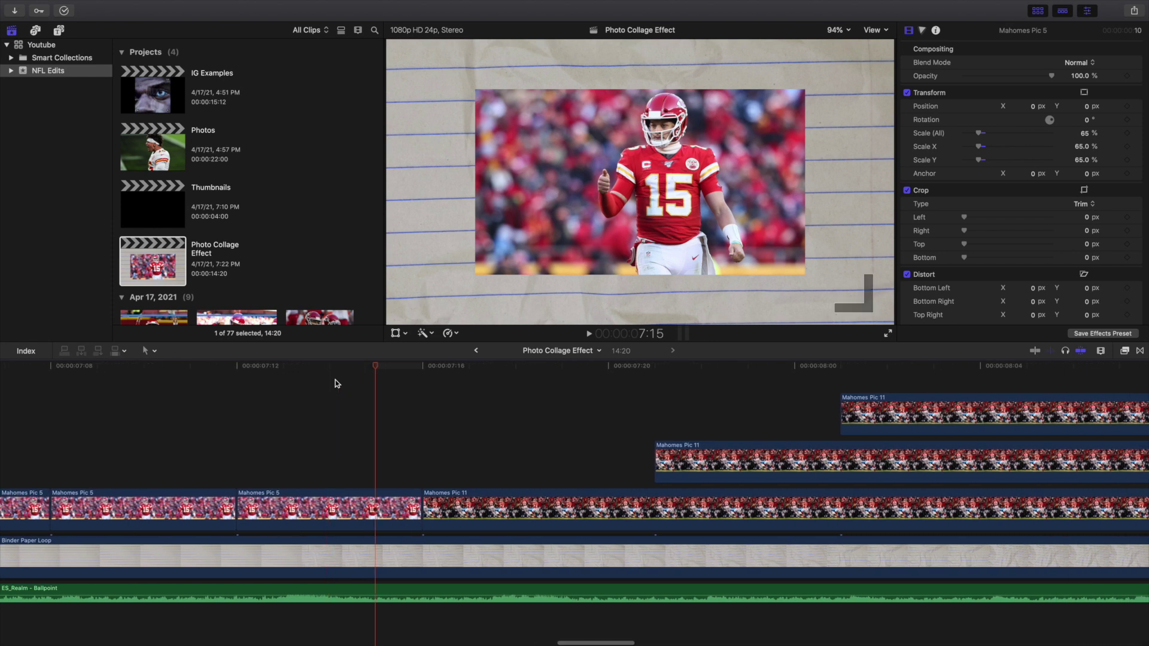
key("Right")
Step: Step from 7:16 to 7:21, comparing the Position and Scale of the first two Mahomes Pic 11 layers
scroll(335, 380, "right", 3)
scroll(335, 383, "right", 6)
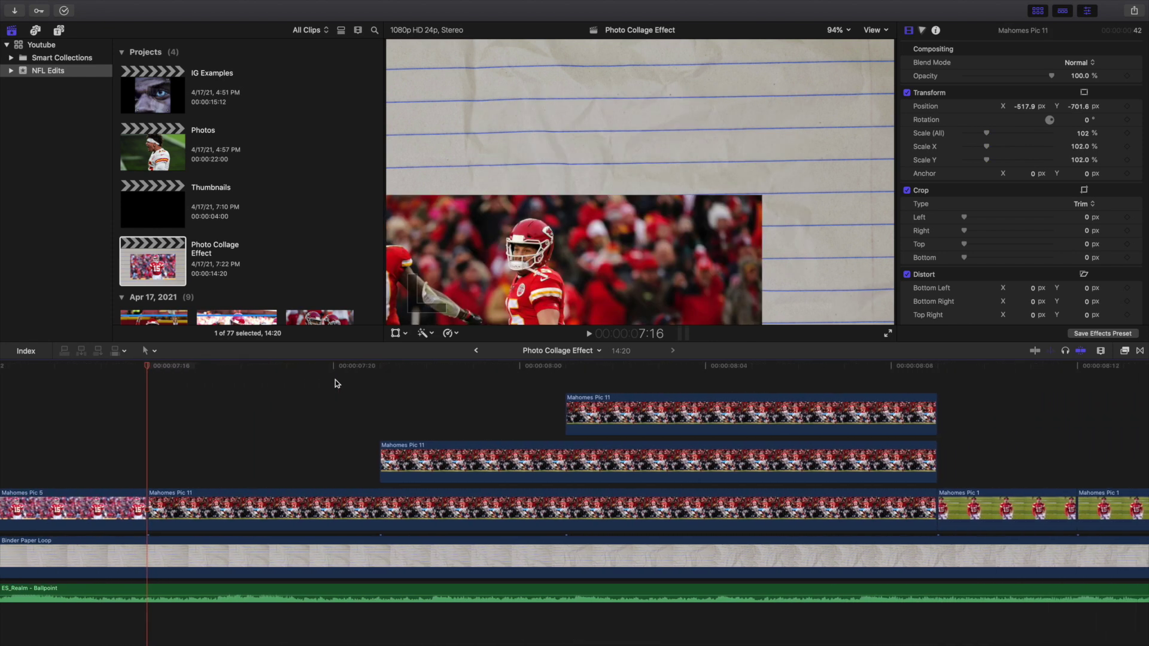
key("Right")
key("Right")
key("Right")
key("Right")
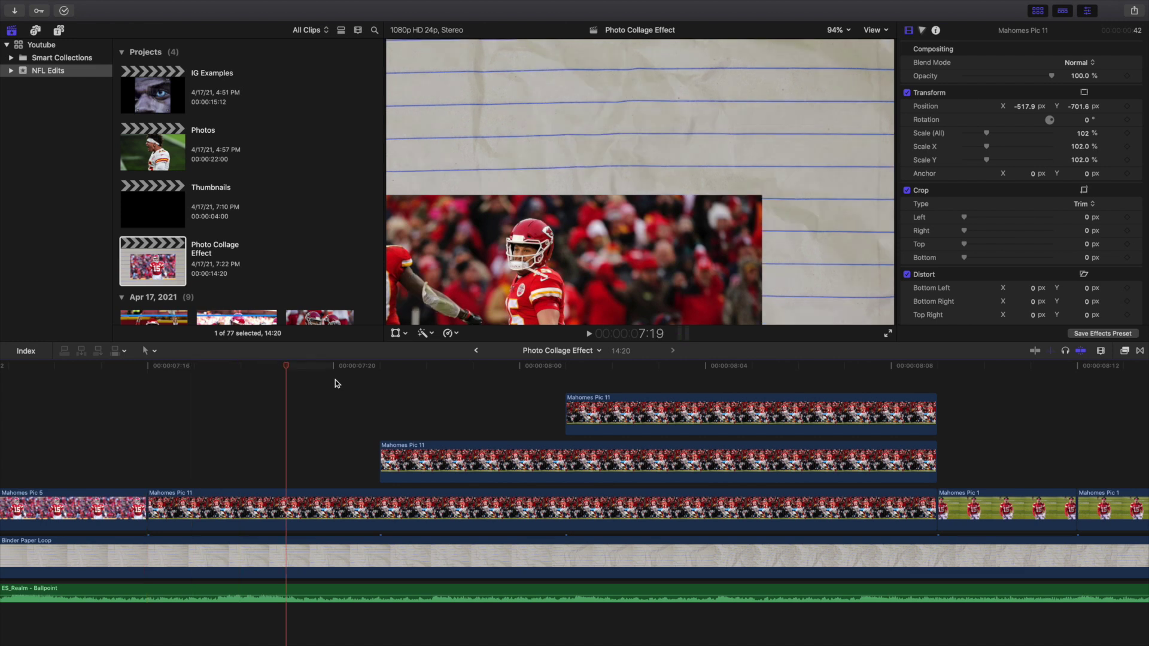
key("Right")
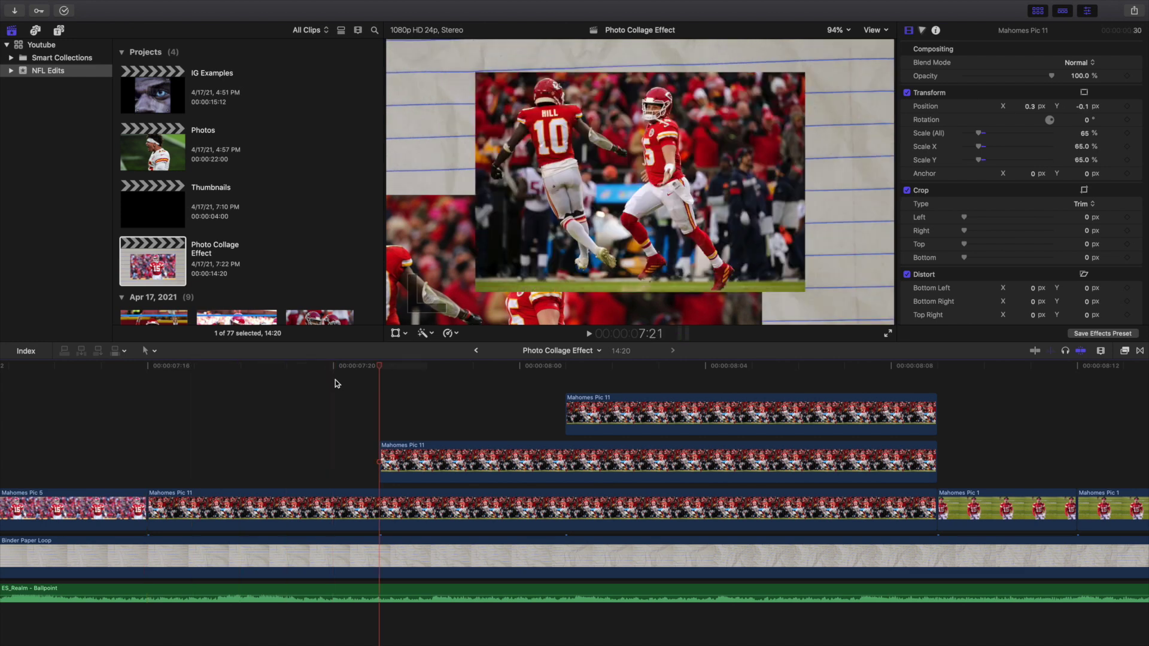
Step: Advance to 8:01 and inspect the Position and Scale of the third Mahomes Pic 11 layer
key("Right")
key("Right")
key("Right")
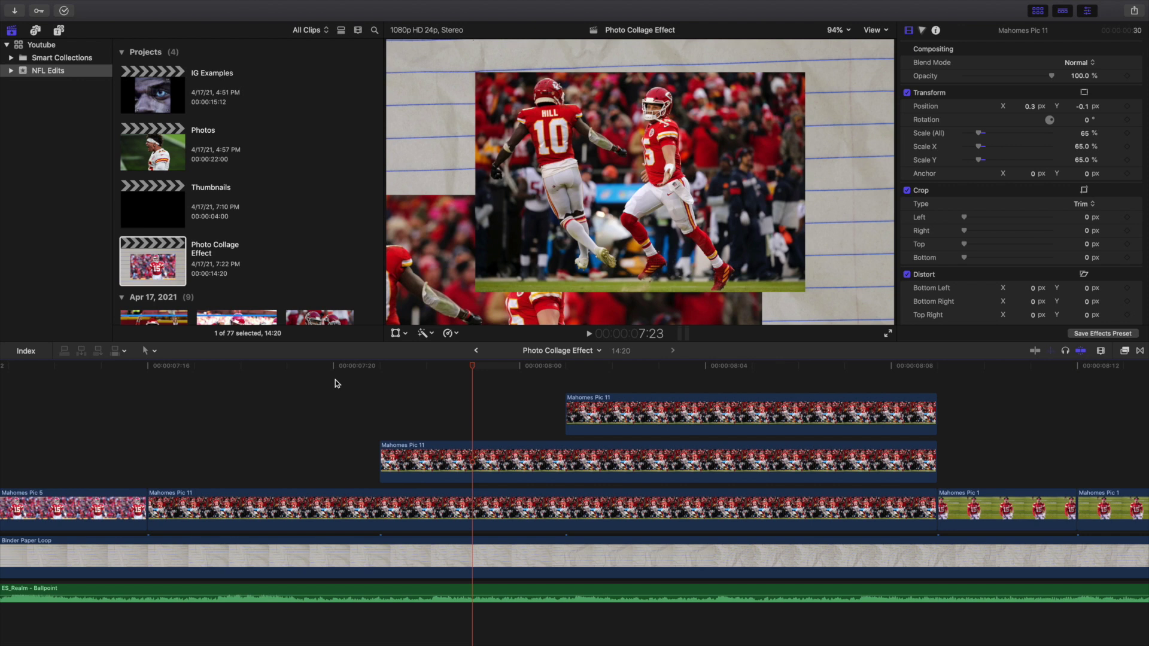
key("Right")
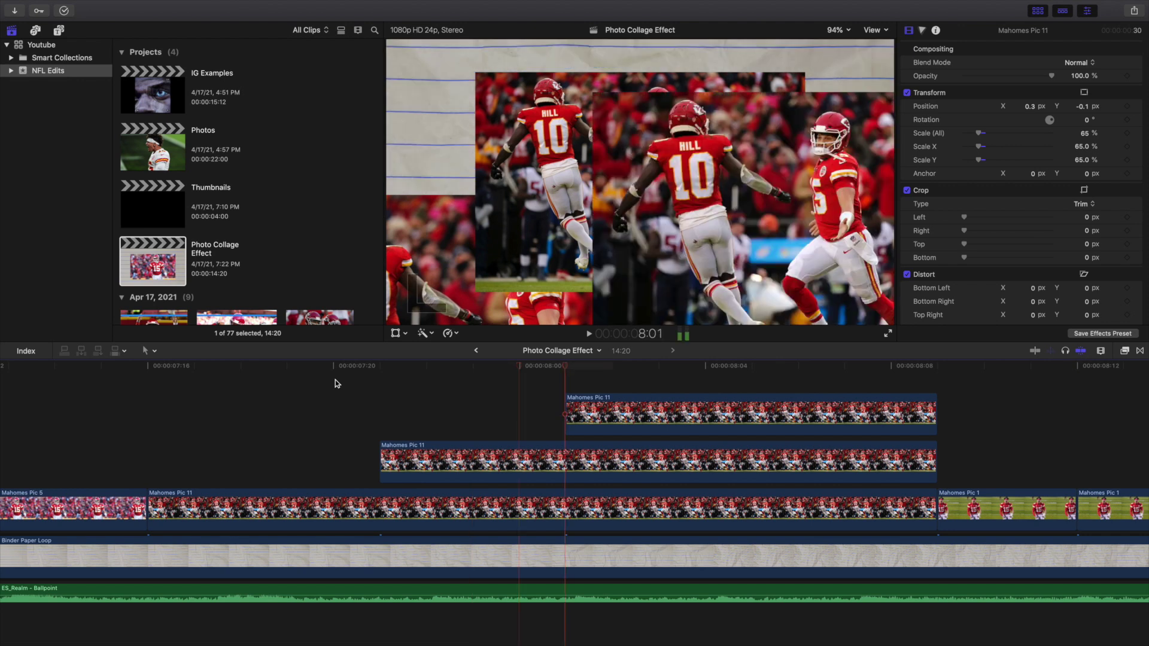
scroll(335, 380, "right", 5)
scroll(335, 380, "right", 3)
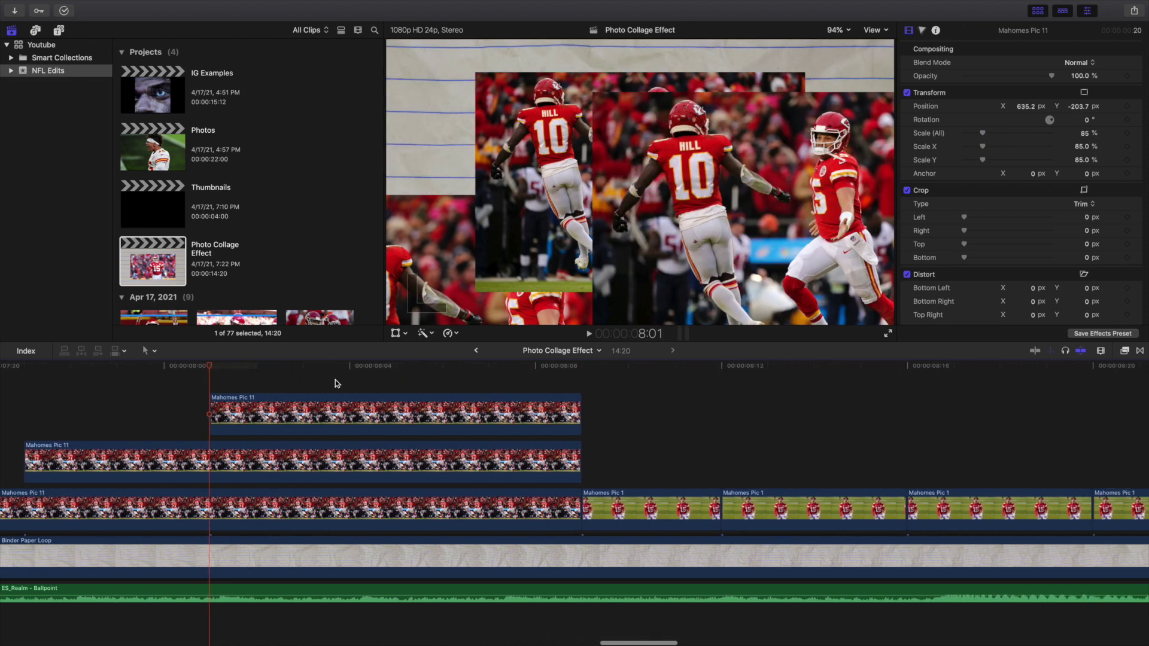
Step: Step through the three stacked Mahomes Pic 11 layers to 8:09, where Mahomes Pic 1 begins
key("Right")
key("Right")
key("Right")
key("Right")
key("Right")
key("Right")
key("Right")
key("Right")
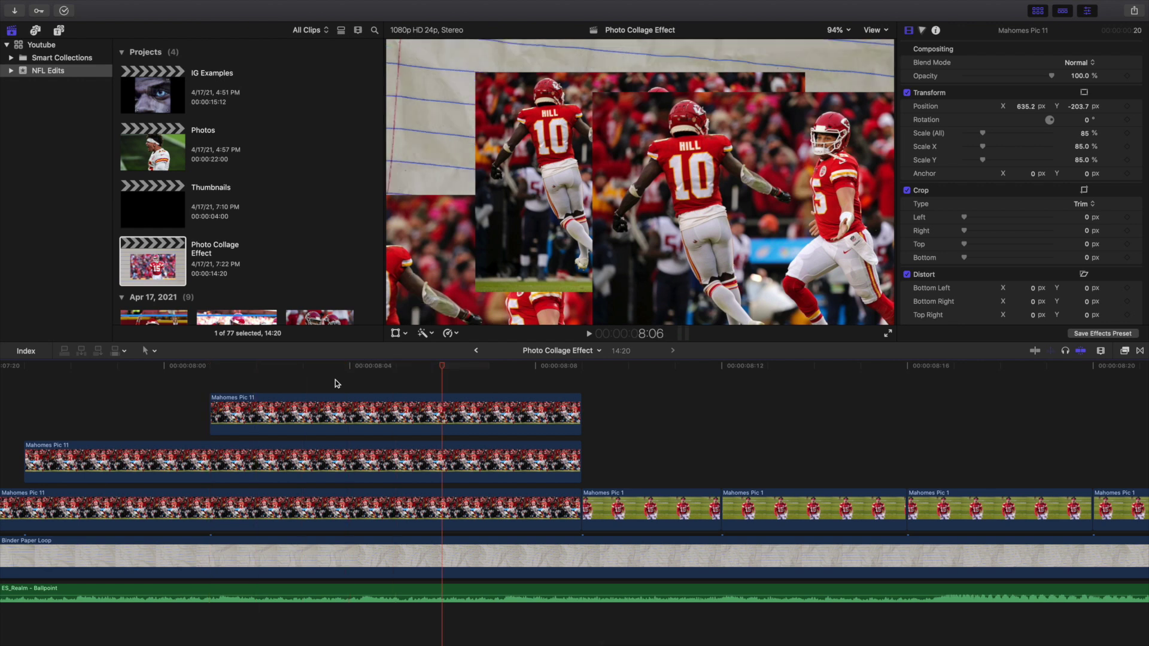
Step: Step from 8:09 to 8:14, comparing the Scale of the first two Mahomes Pic 1 clips
scroll(335, 384, "right", 9)
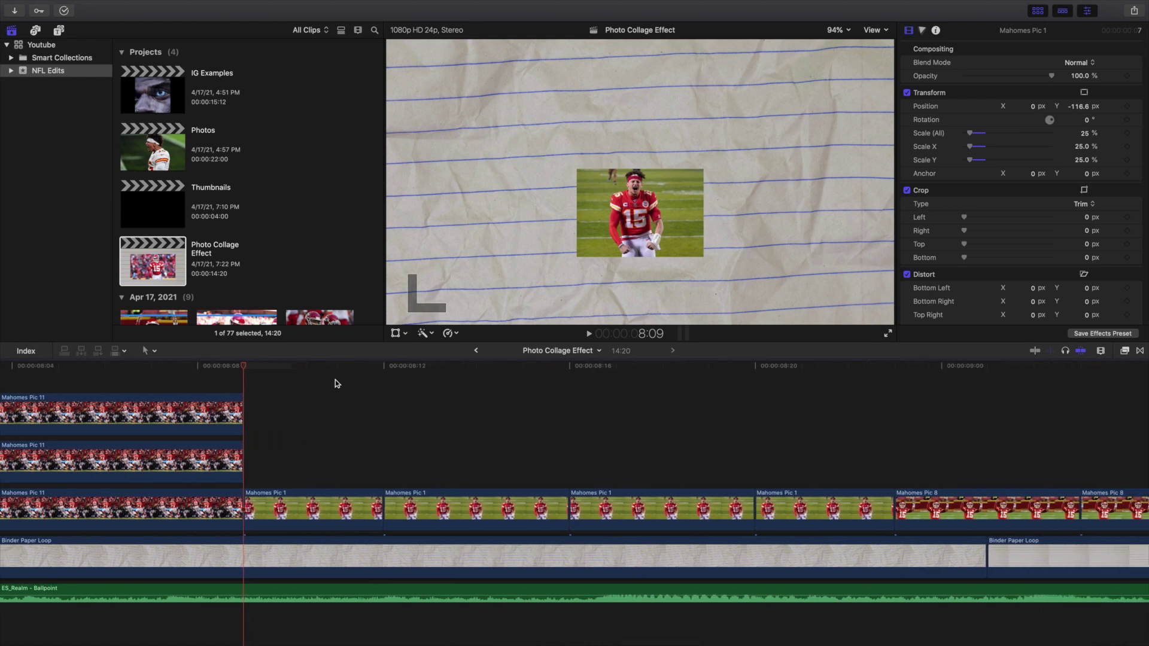
key("Right")
key("Right")
key("Right")
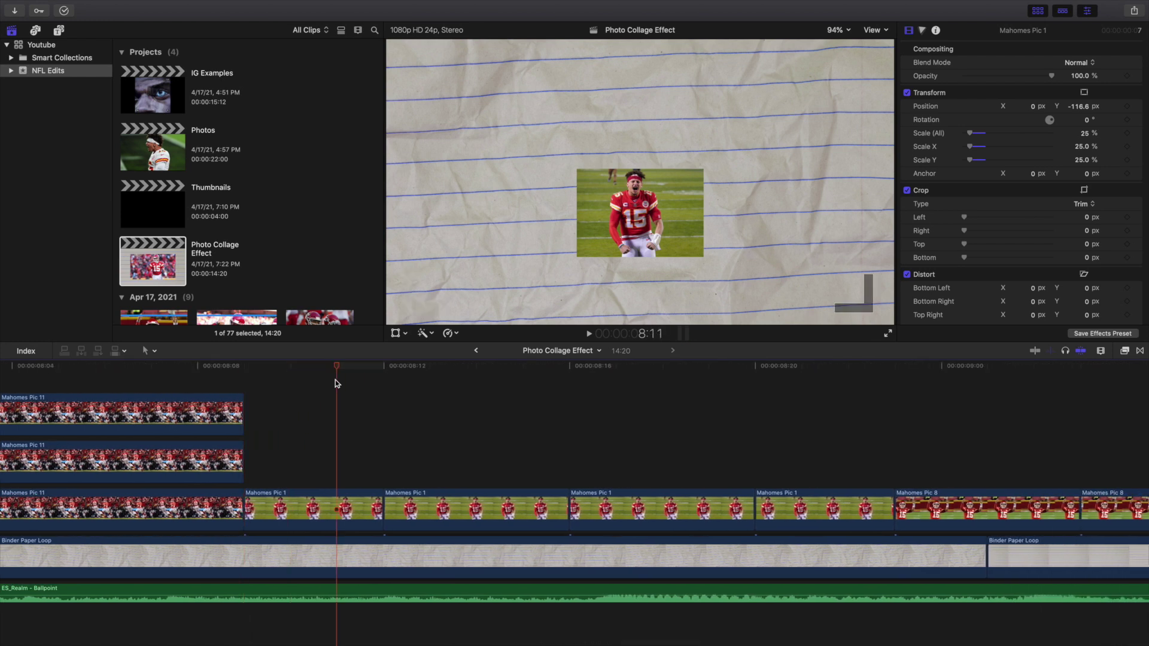
key("Right")
key("Right")
key("Right")
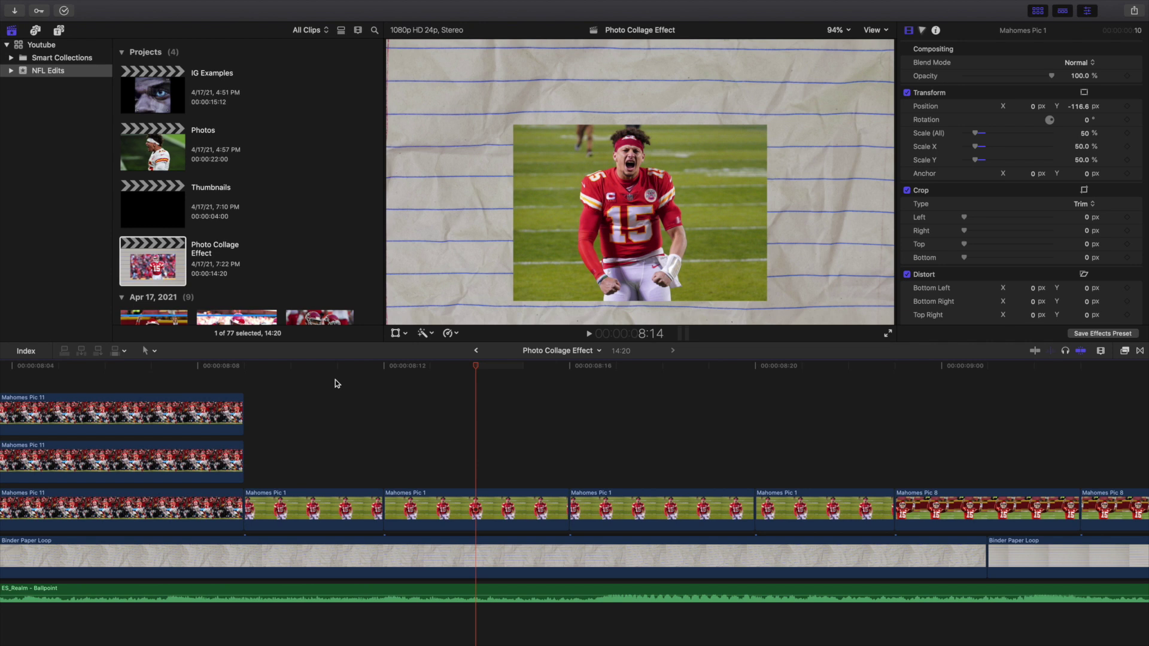
Step: Advance from 8:14 to 8:19 and inspect the Scale of the third Mahomes Pic 1 clip
scroll(335, 384, "right", 5)
key("Right")
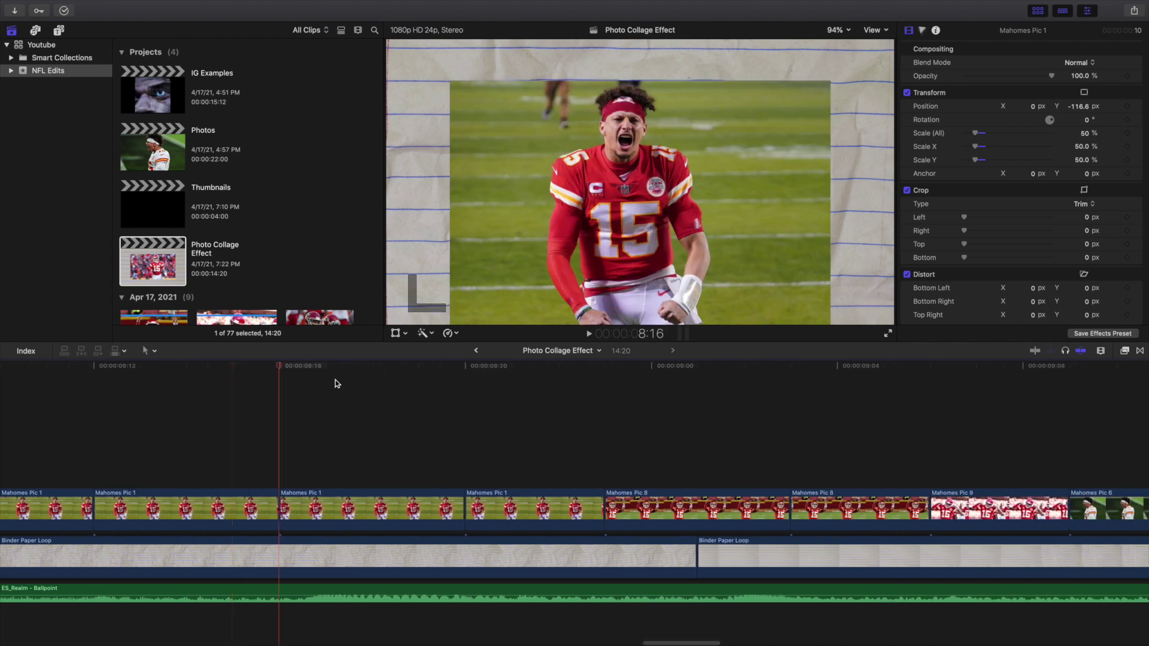
key("Right")
key("Right")
key("Right")
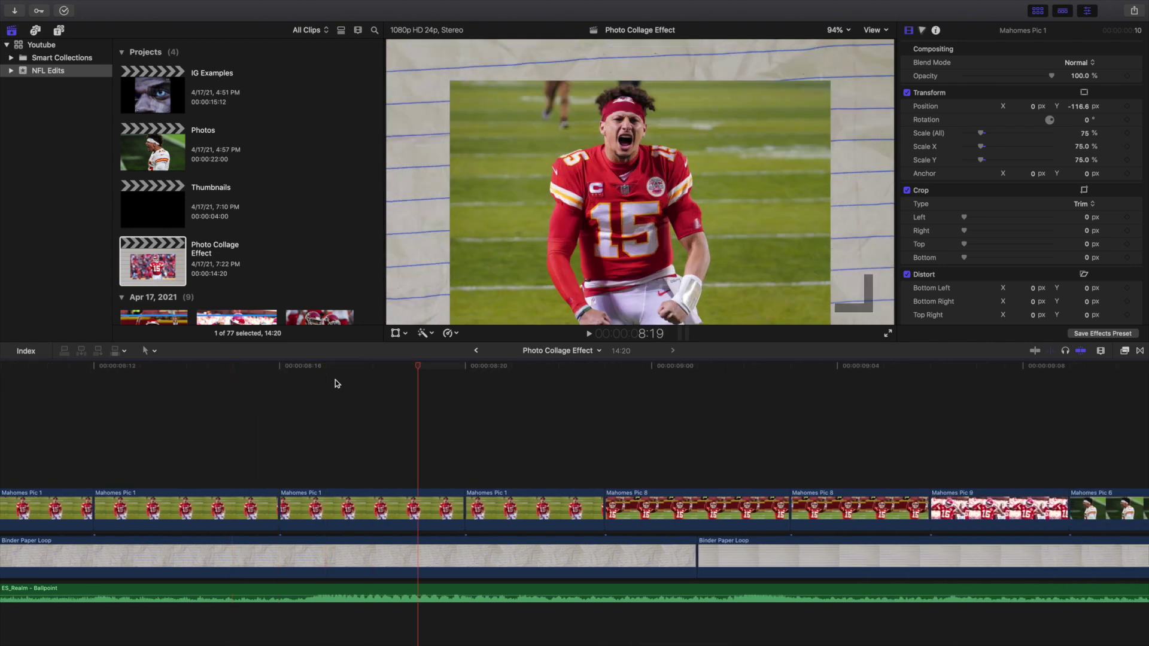
Step: Move through the last Mahomes Pic 1 clip to 8:23 and check the Position of the first Mahomes Pic 8 clip
key("Right")
scroll(335, 383, "right", 5)
key("Right")
key("Right")
key("Right")
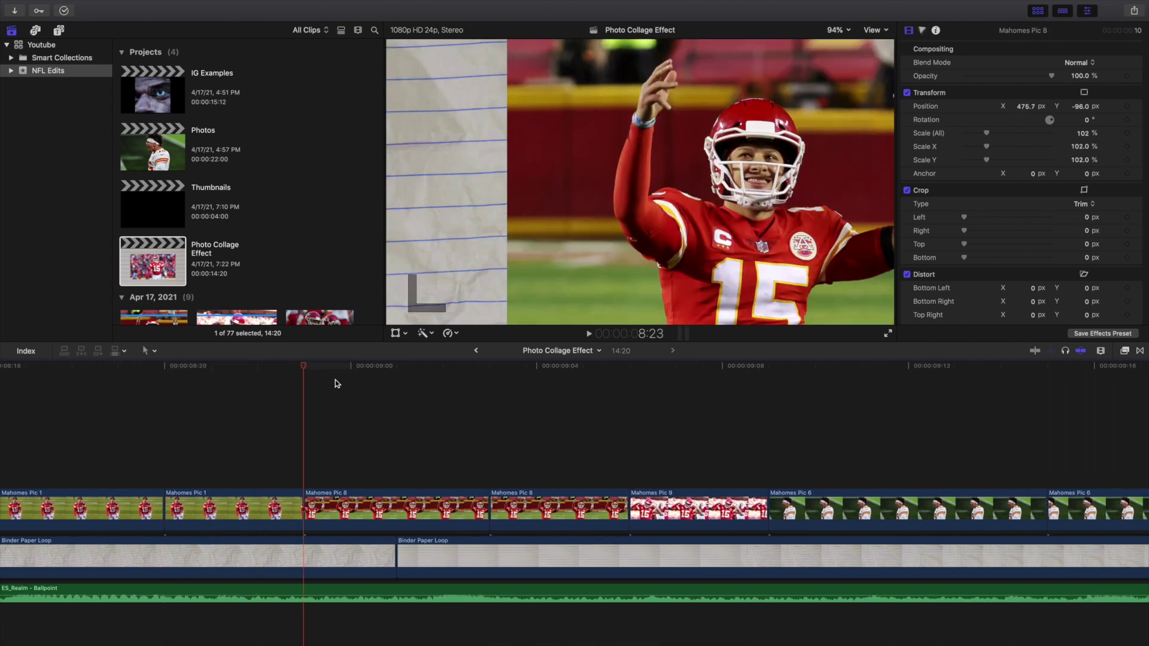
Step: Step from 8:23 to 9:03 to compare the offset Mahomes Pic 8 clip with the second Mahomes Pic 8 clip
scroll(350, 383, "right", 3)
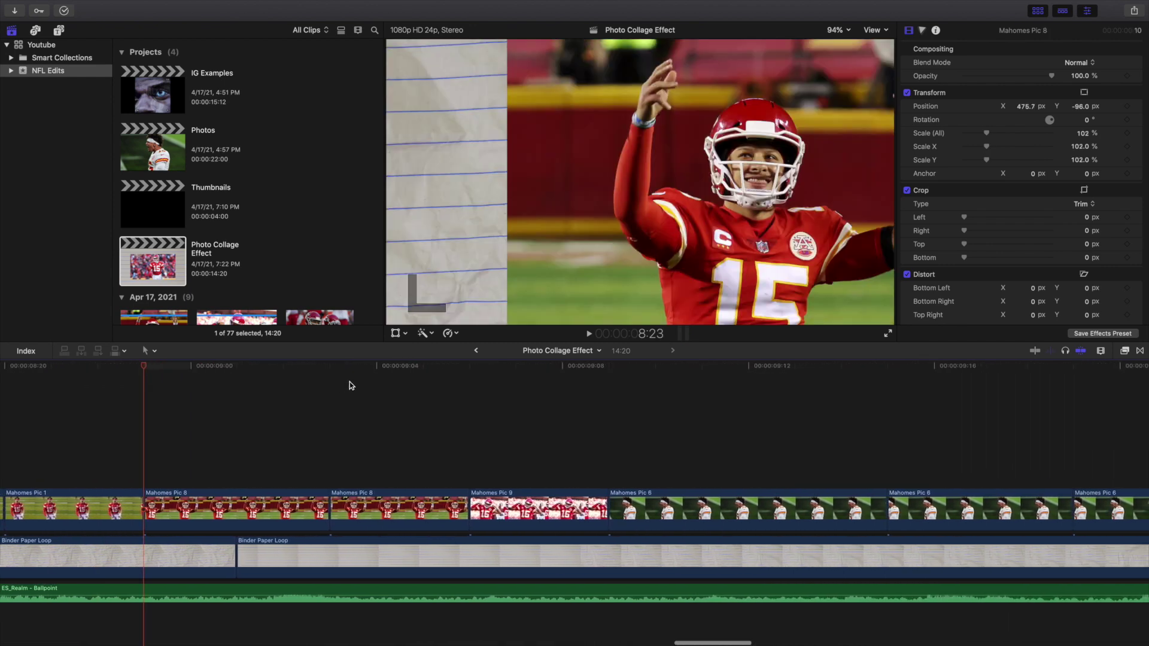
key("Right")
key("Right")
key("Right")
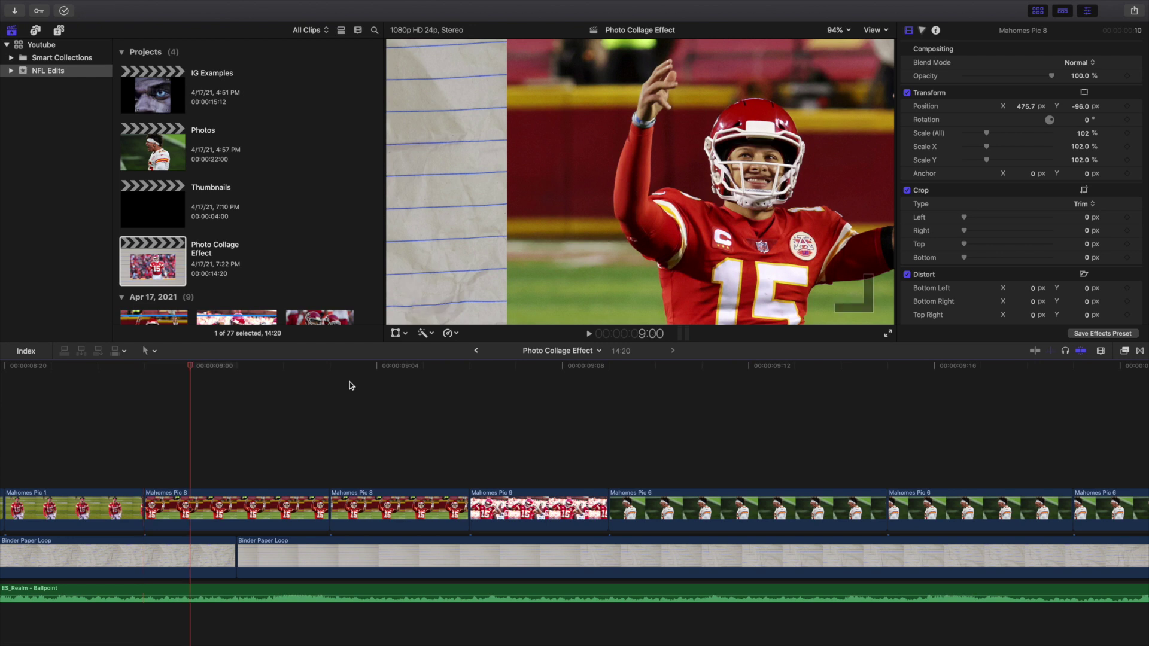
key("Right")
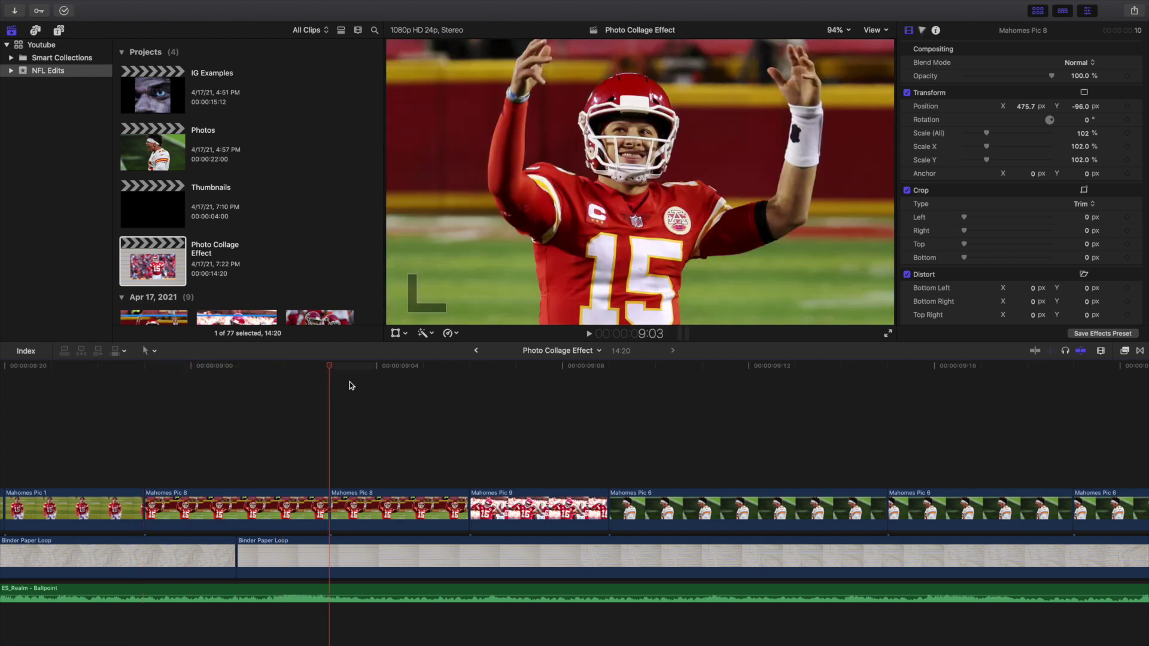
Step: Step through the second Mahomes Pic 8 clip from 9:03 to 9:06, where Mahomes Pic 9 begins
scroll(351, 384, "right", 5)
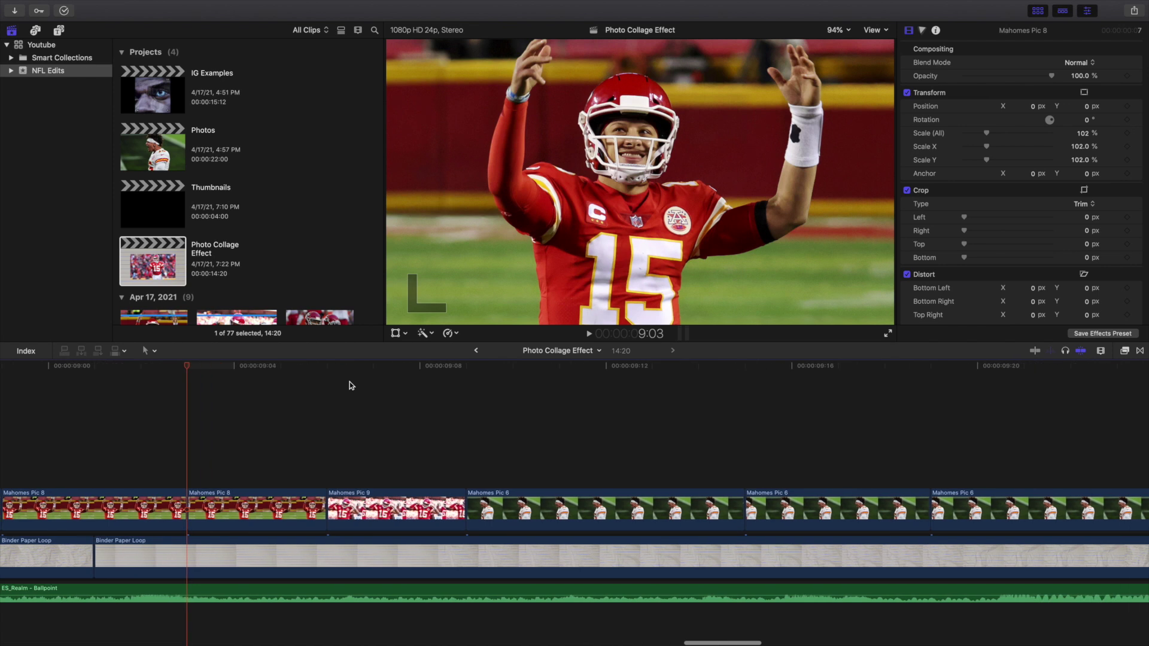
key("Right")
key("Right")
key("Right")
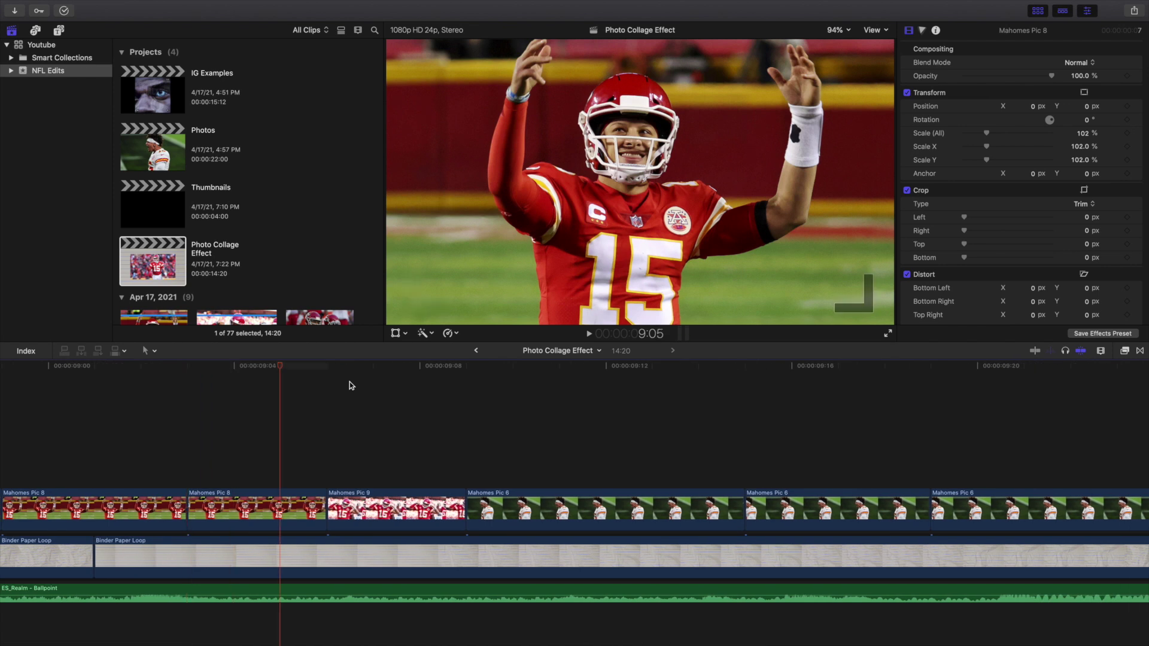
Step: Step through the Mahomes Pic 9 clip from 9:06 to the start of Mahomes Pic 6
scroll(336, 422, "right", 6)
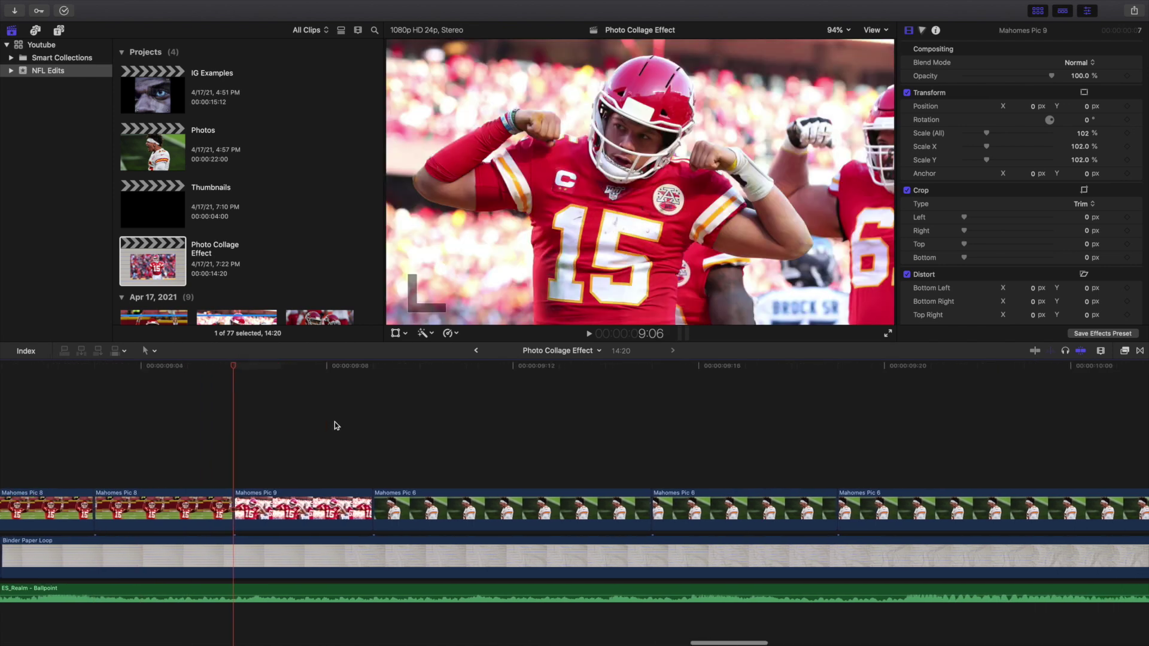
key("Right")
key("Right")
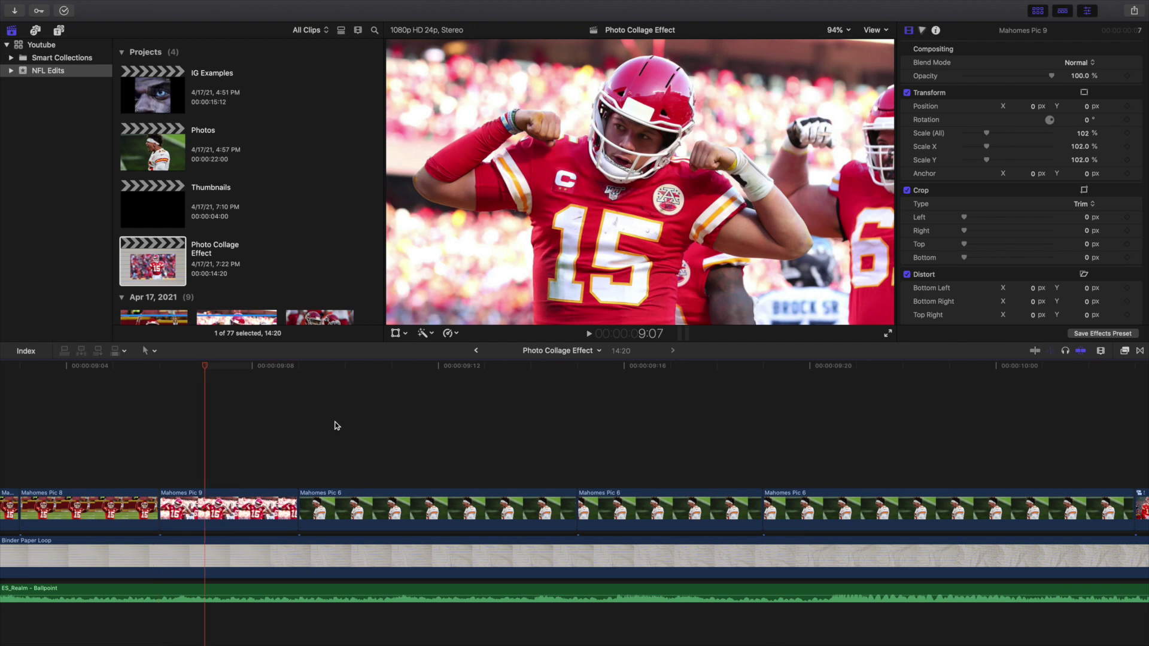
key("Right")
Step: Advance through the first Mahomes Pic 6 clip to 9:15 and inspect the Scale of the second one
scroll(337, 426, "right", 5)
key("Right")
key("Right")
key("Right")
key("Right")
key("Right")
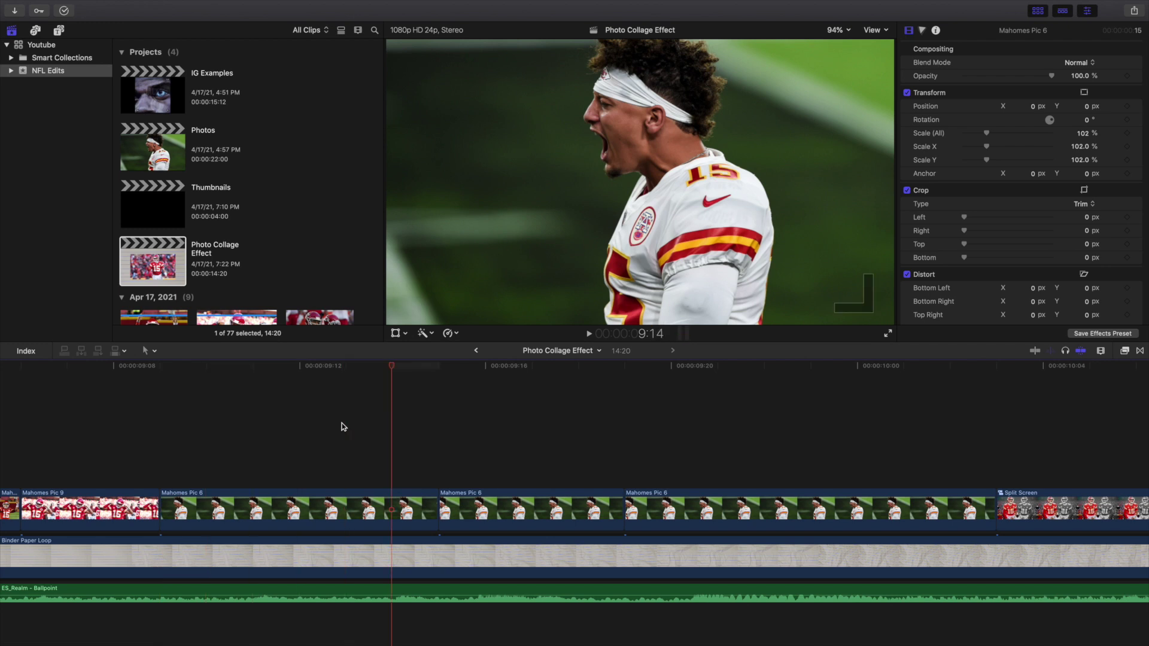
key("Right")
scroll(342, 426, "right", 10)
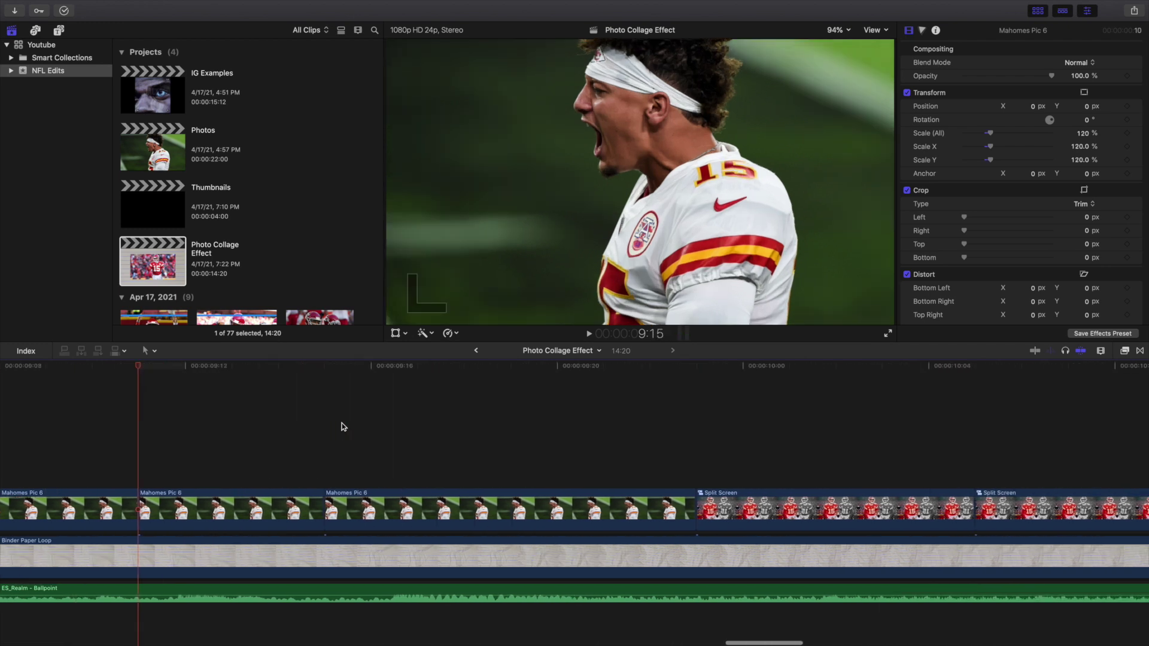
Step: Step through the second Mahomes Pic 6 clip from 9:15 to the start of the third one at 9:19
key("Right")
key("Right")
key("Right")
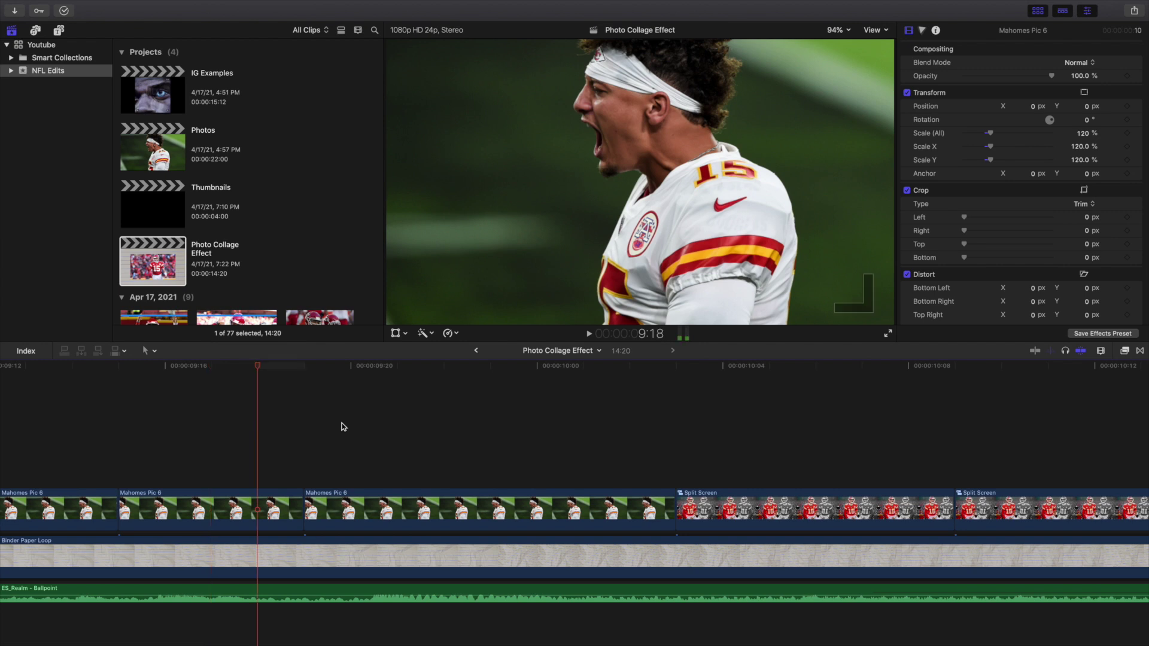
key("Right")
scroll(342, 426, "right", 6)
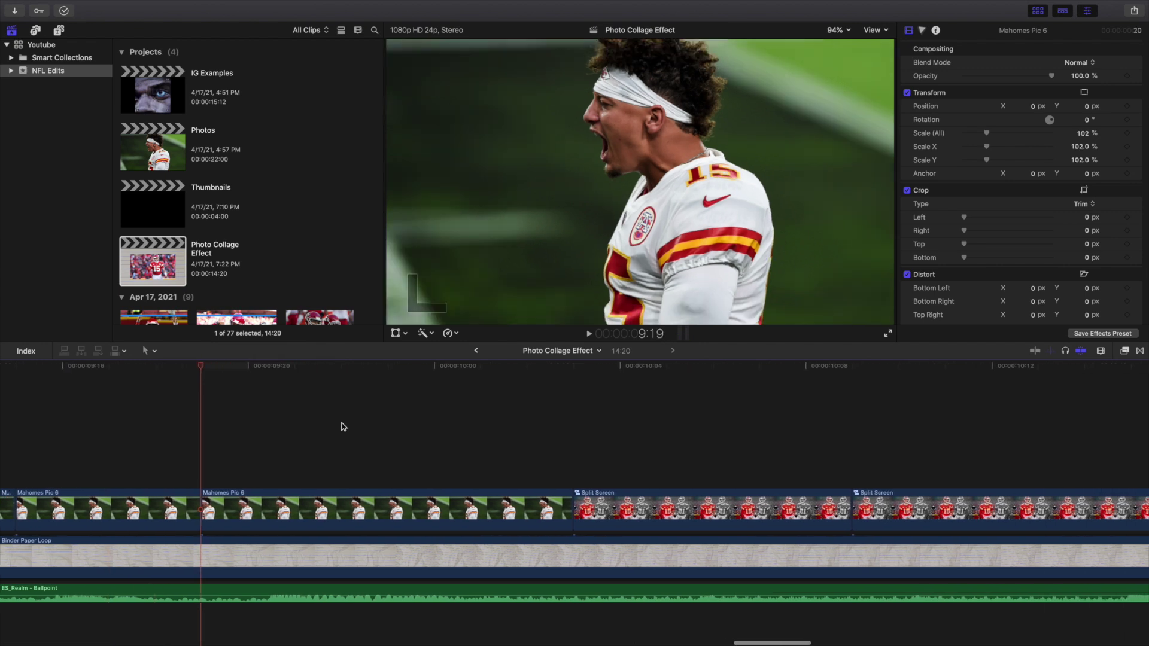
Step: Step through the third Mahomes Pic 6 clip from 9:19 to the first Split Screen clip at 10:03
scroll(343, 426, "right", 2)
key("Right")
key("Right")
key("Right")
key("Right")
key("Right")
key("Right")
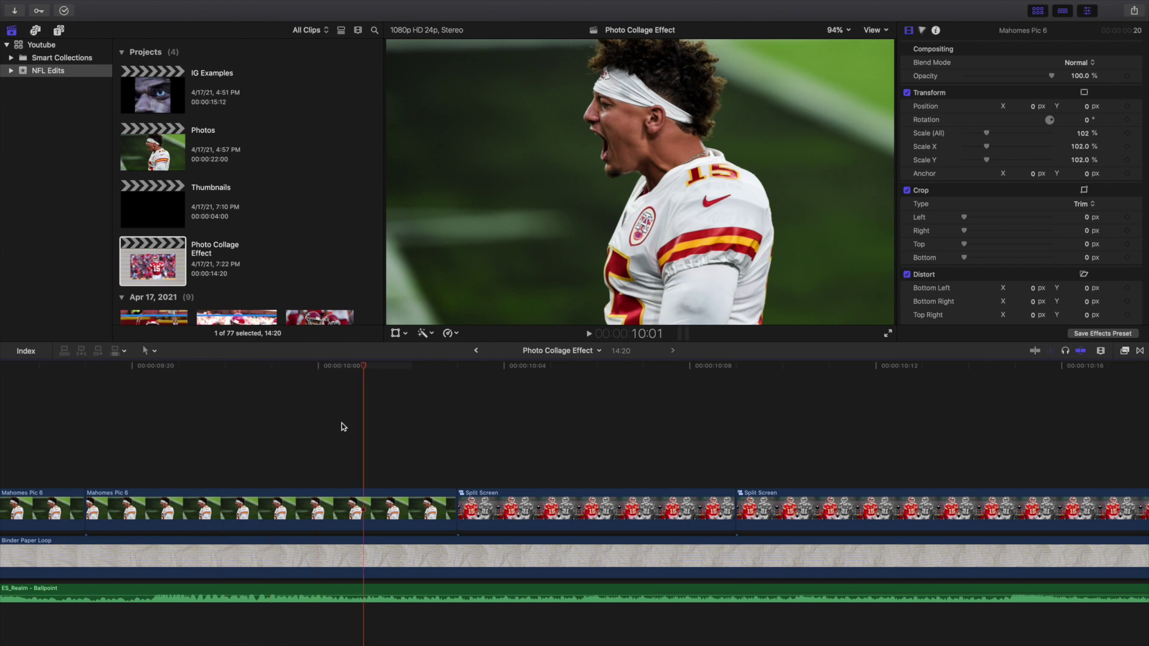
key("Right")
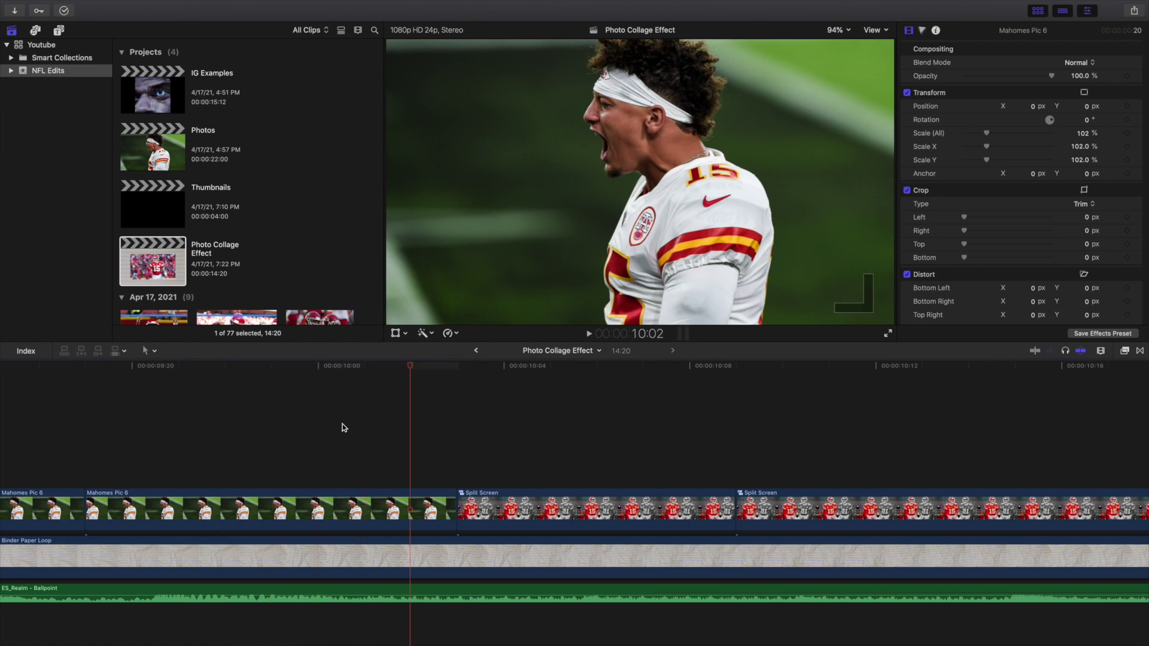
scroll(343, 427, "right", 4)
key("Right")
scroll(343, 428, "right", 5)
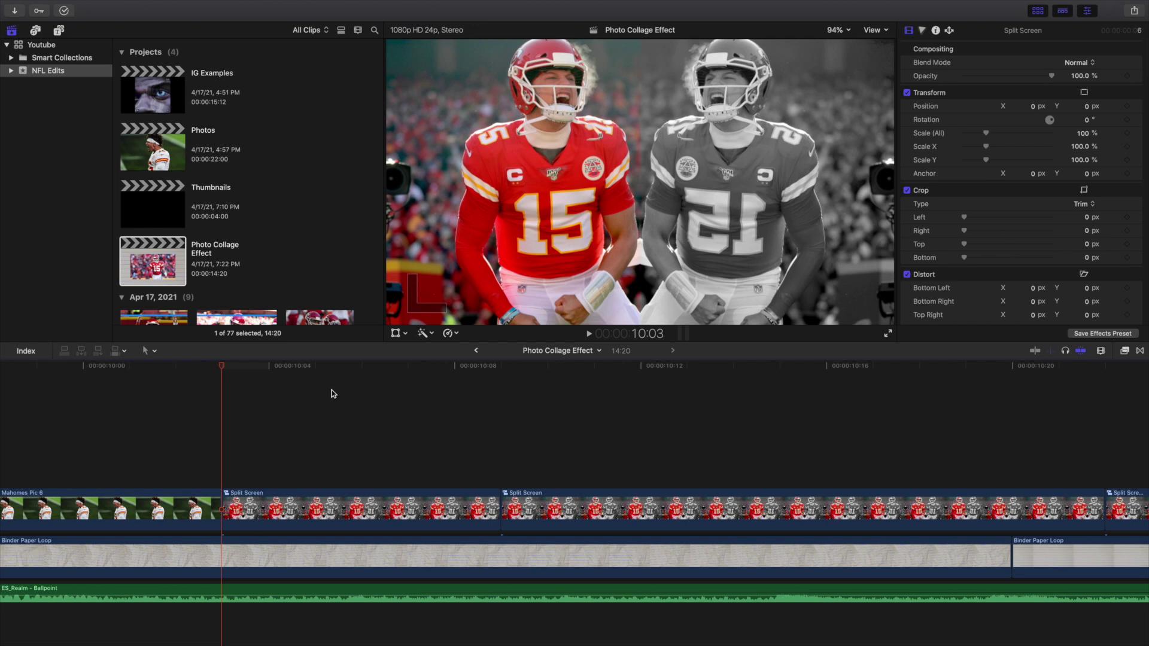
Step: Step through the first Split Screen clip to 10:09 and compare its Scale with the second one
scroll(334, 393, "right", 3)
key("Right")
key("Right")
key("Right")
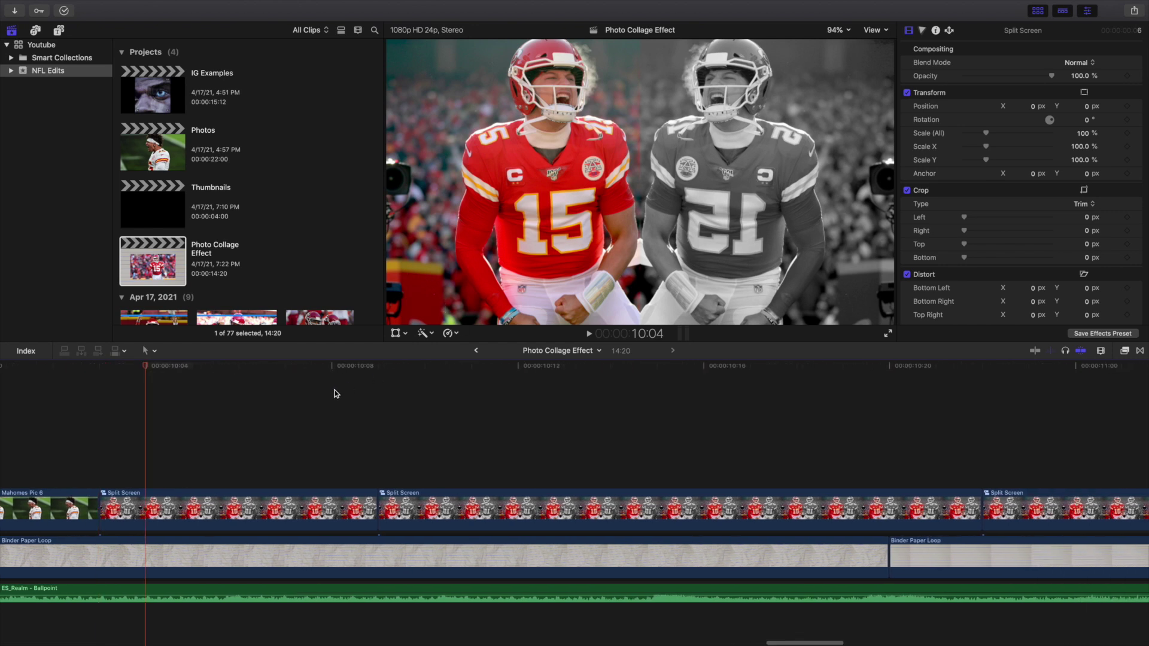
key("Right")
key("Right")
key("Right")
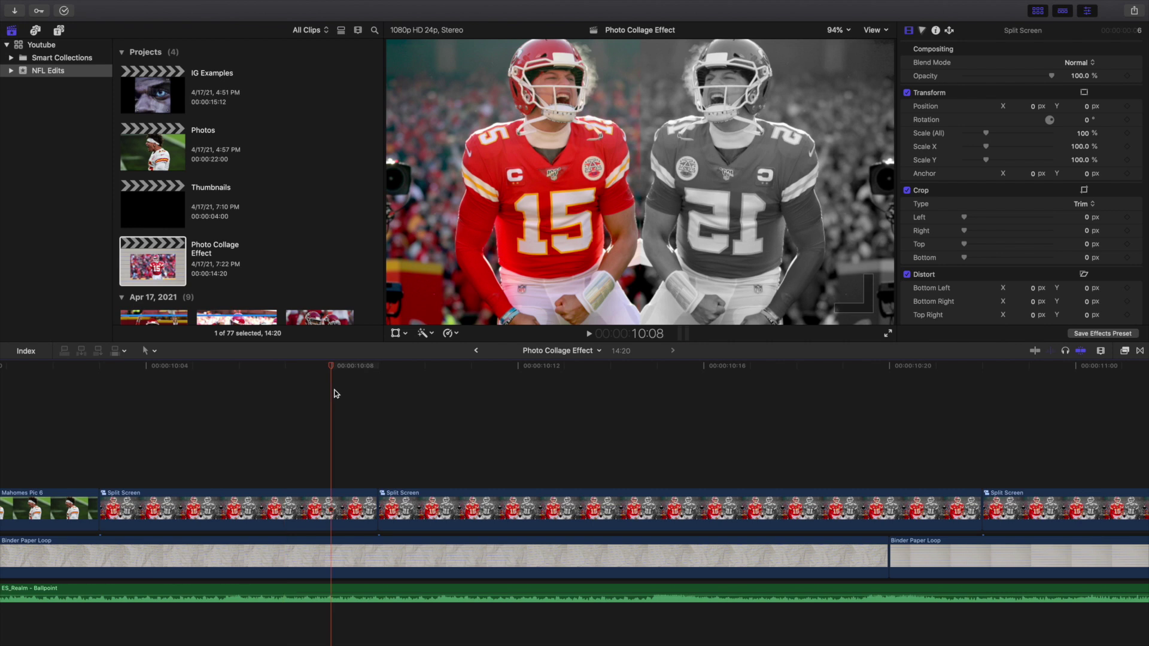
scroll(336, 393, "right", 6)
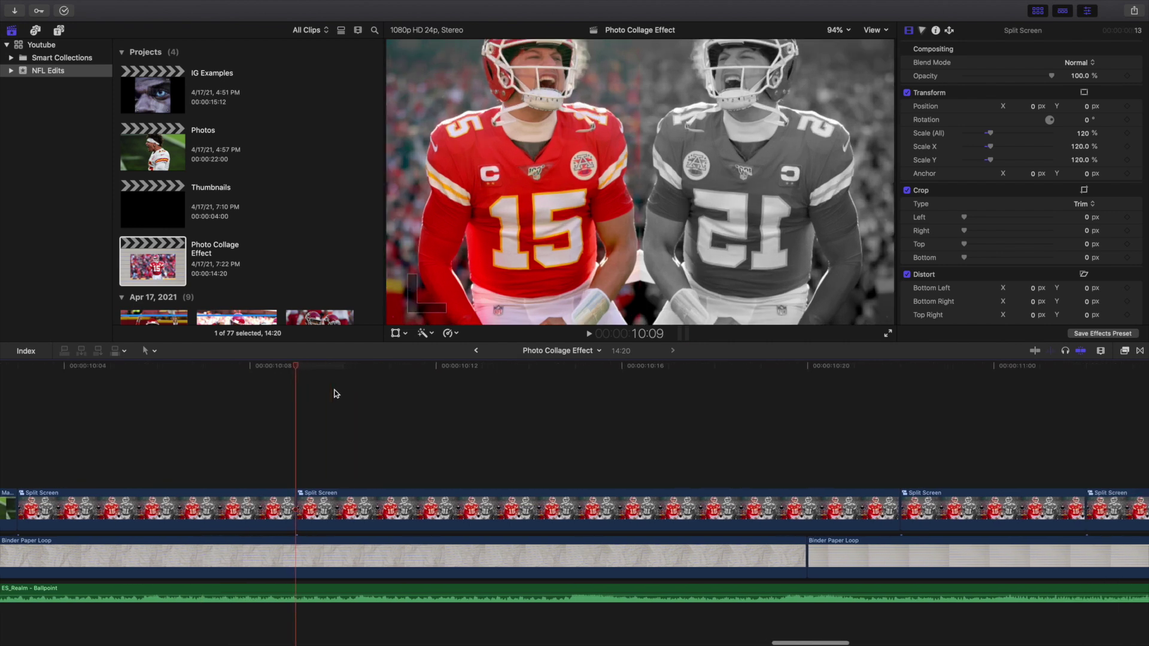
Step: Step through the second Split Screen clip from 10:09 to 10:22 and inspect the Position of the third one
key("Right")
key("Right")
key("Right")
key("Right")
key("Right")
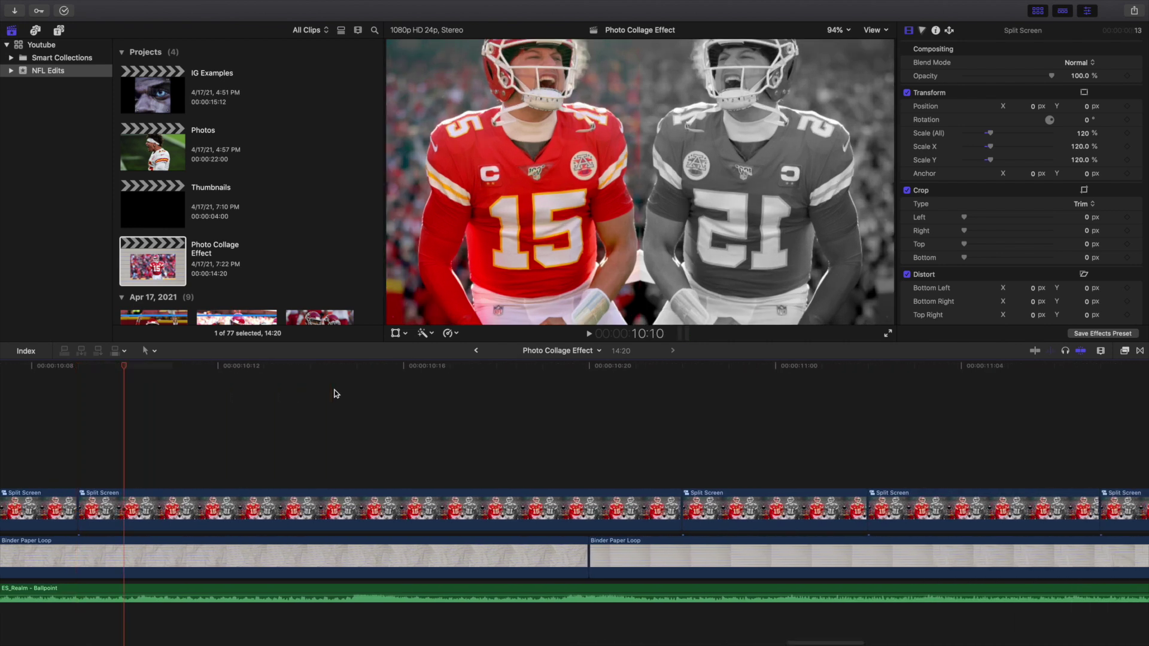
scroll(336, 393, "right", 1)
scroll(337, 393, "right", 4)
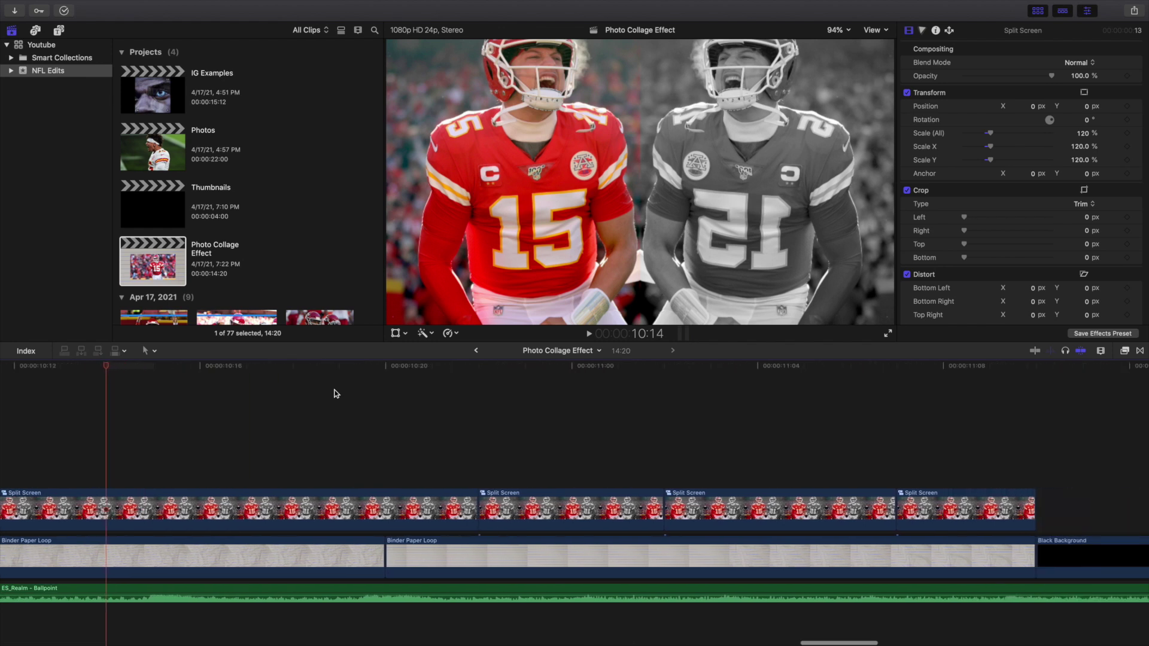
key("Right")
key("Right")
key("Right")
key("Right")
key("Right")
key("Right")
key("Right")
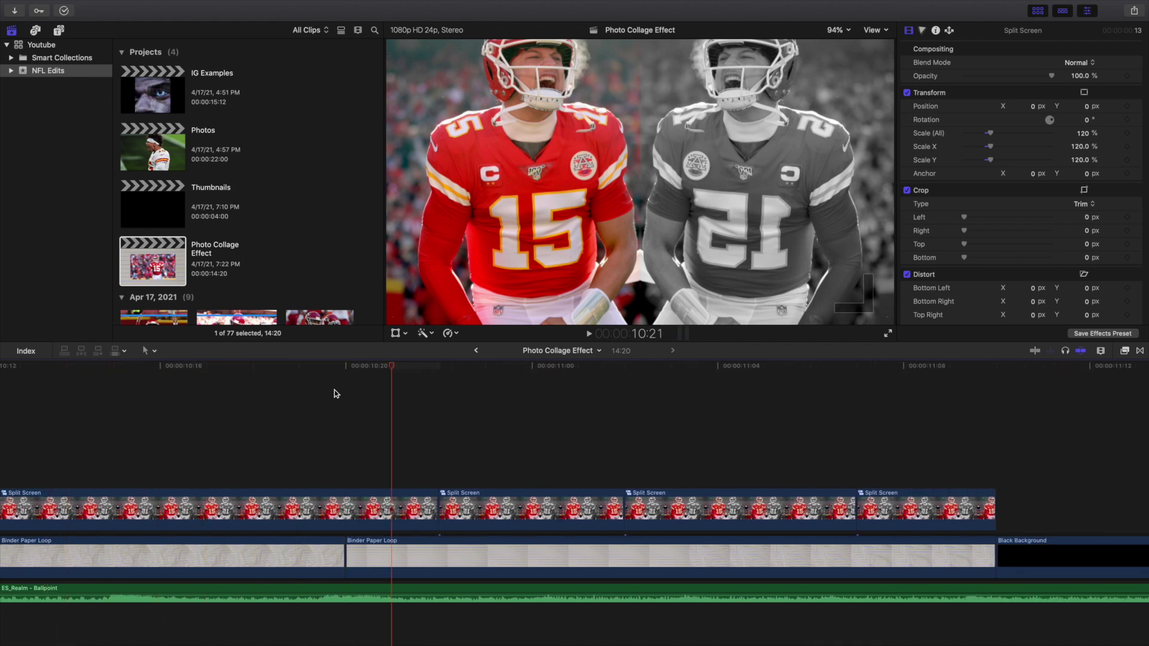
key("Right")
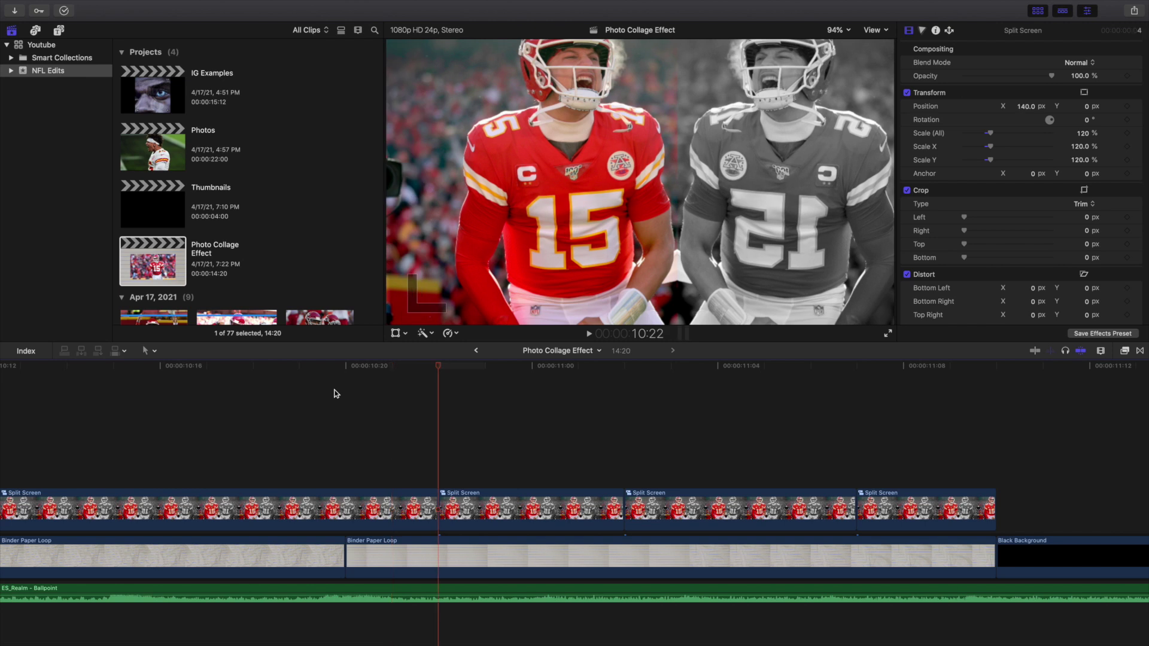
Step: Step through the offset third Split Screen clip from 10:22 to the start of the fourth at 11:02
scroll(336, 394, "right", 6)
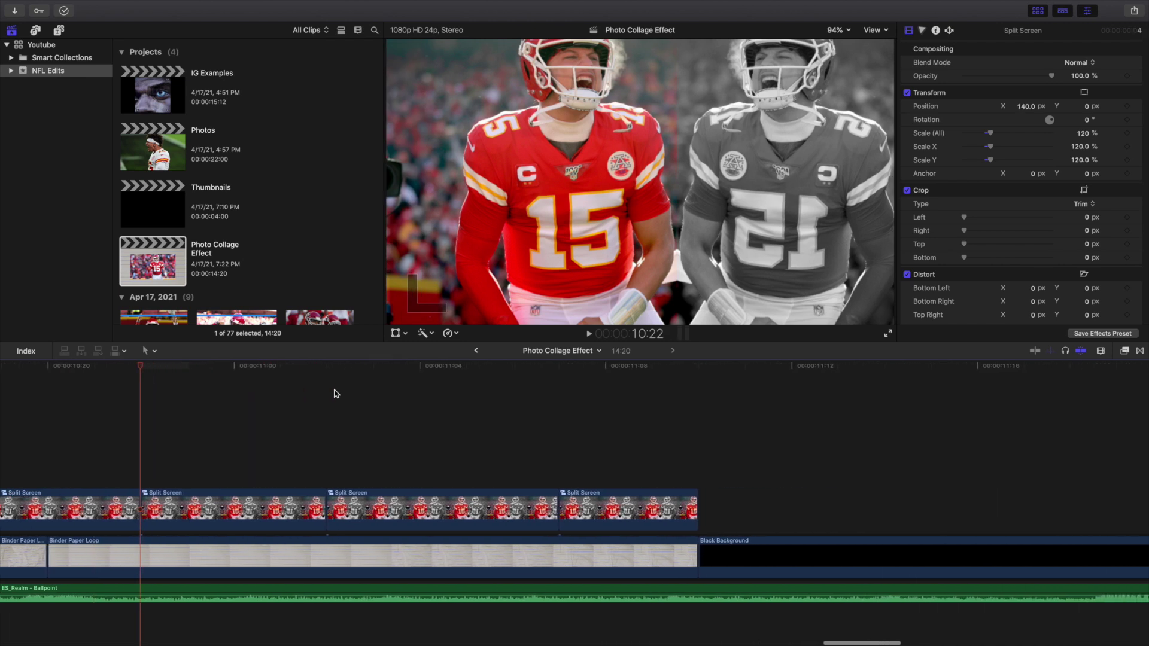
key("Right")
key("Right")
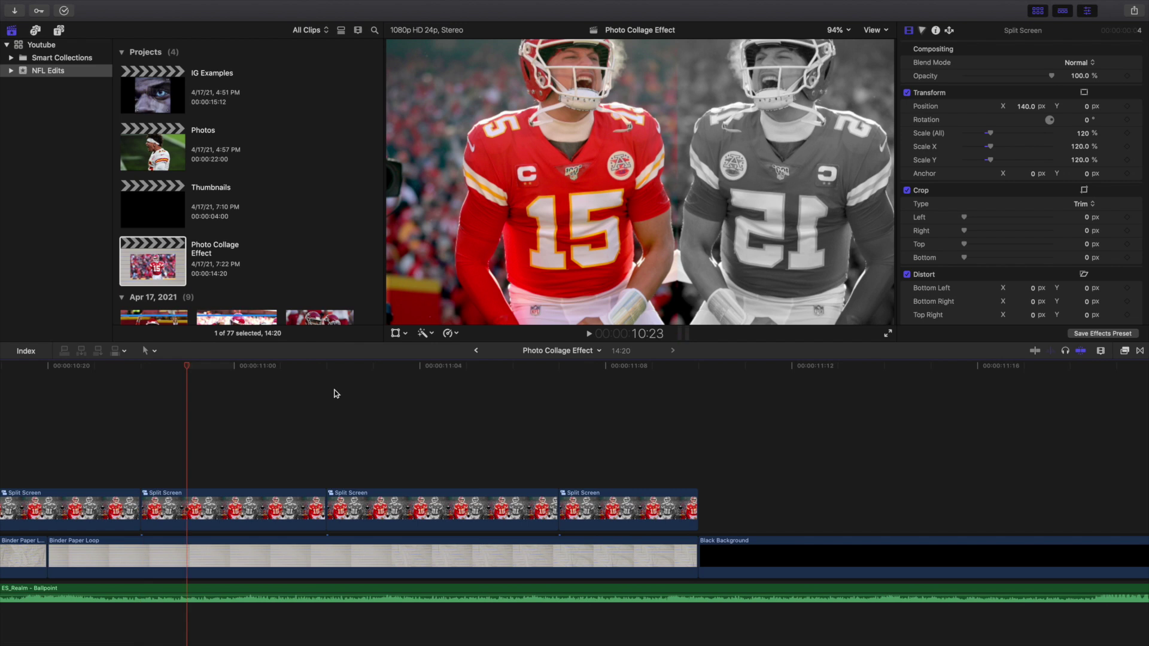
key("Right")
key("Right")
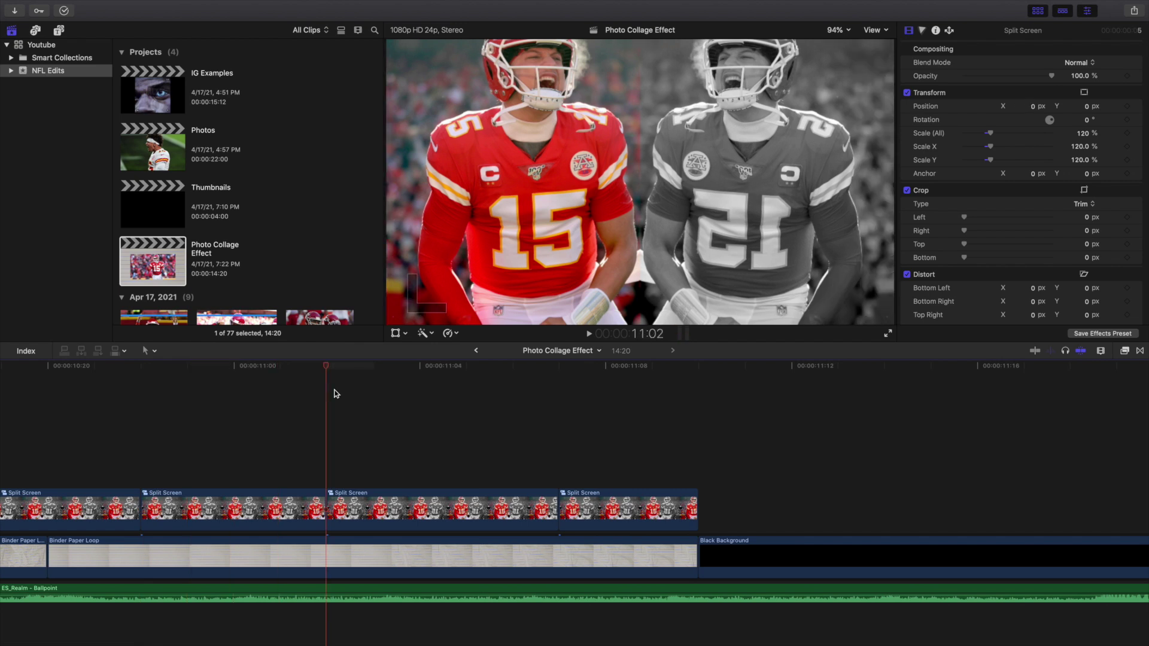
Step: Step through the fourth Split Screen clip from 11:02 to 11:07 and examine the Scale of the last one
scroll(336, 393, "right", 5)
key("Right")
key("Right")
key("Right")
key("Right")
key("Right")
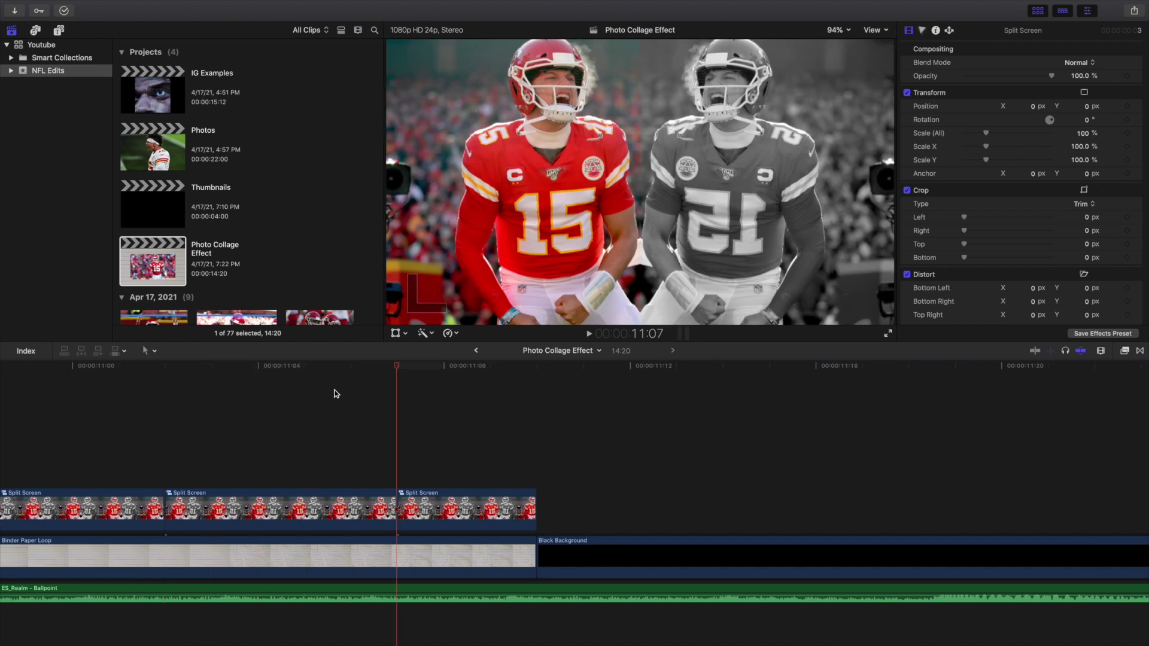
Step: Step through the last Split Screen clip from 11:07 to the start of the Black Background at 11:10
scroll(329, 400, "right", 3)
key("Right")
key("Right")
key("Right")
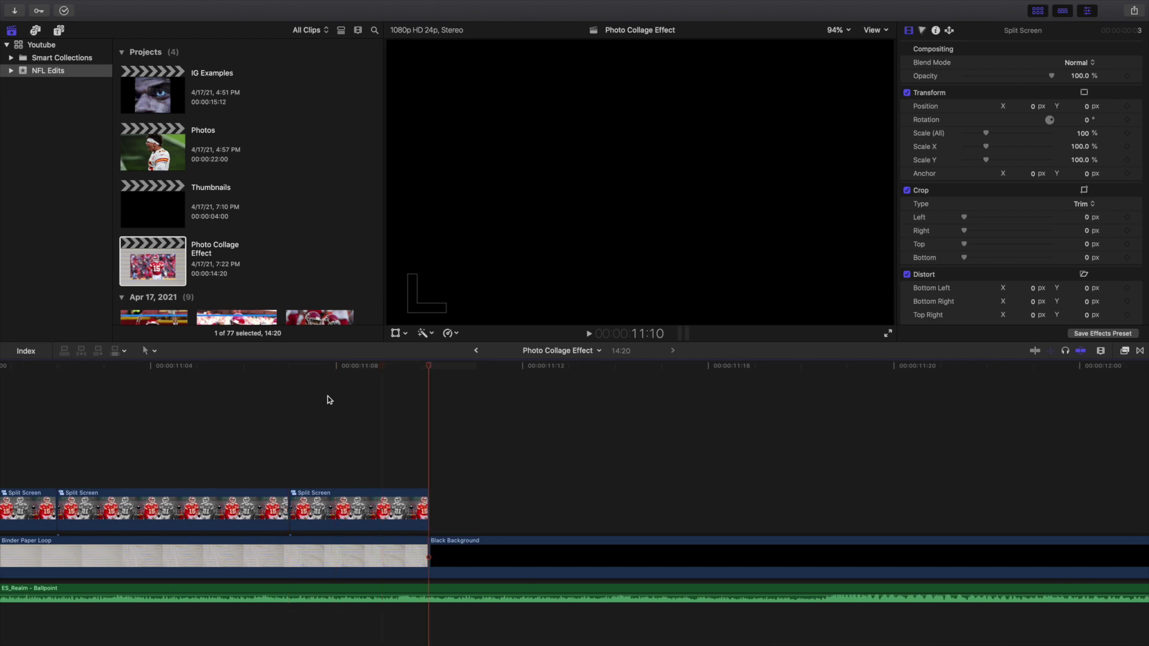
Step: Fit the whole project in the timeline and play it from the beginning into the Black Background clip
key("shift+z")
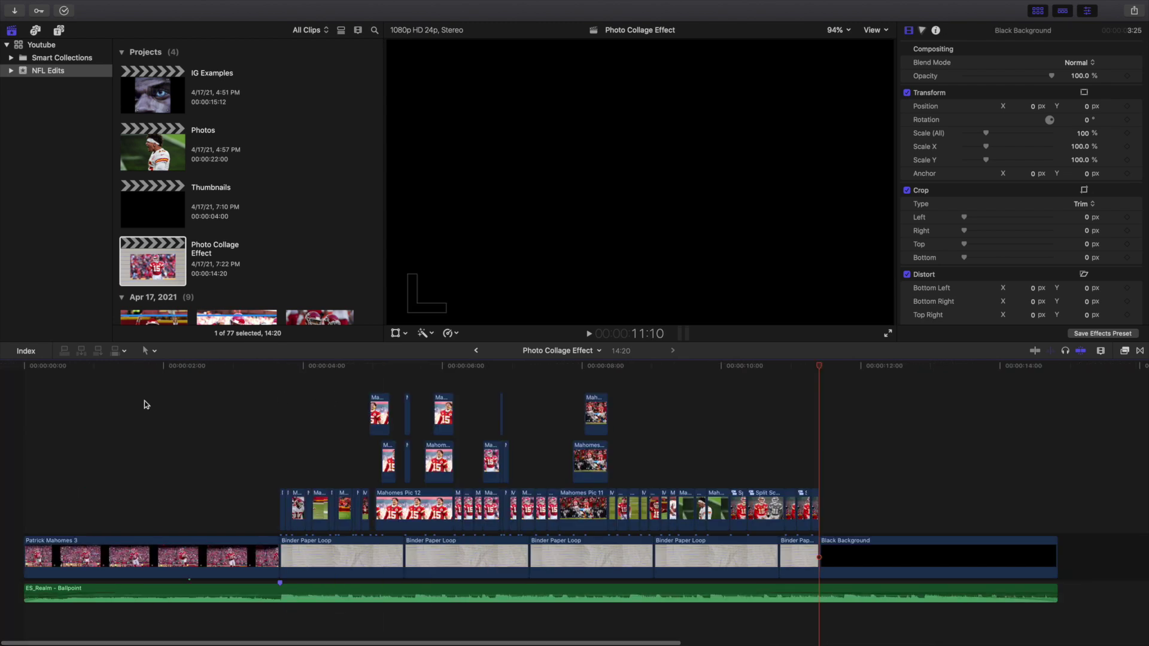
key("Home")
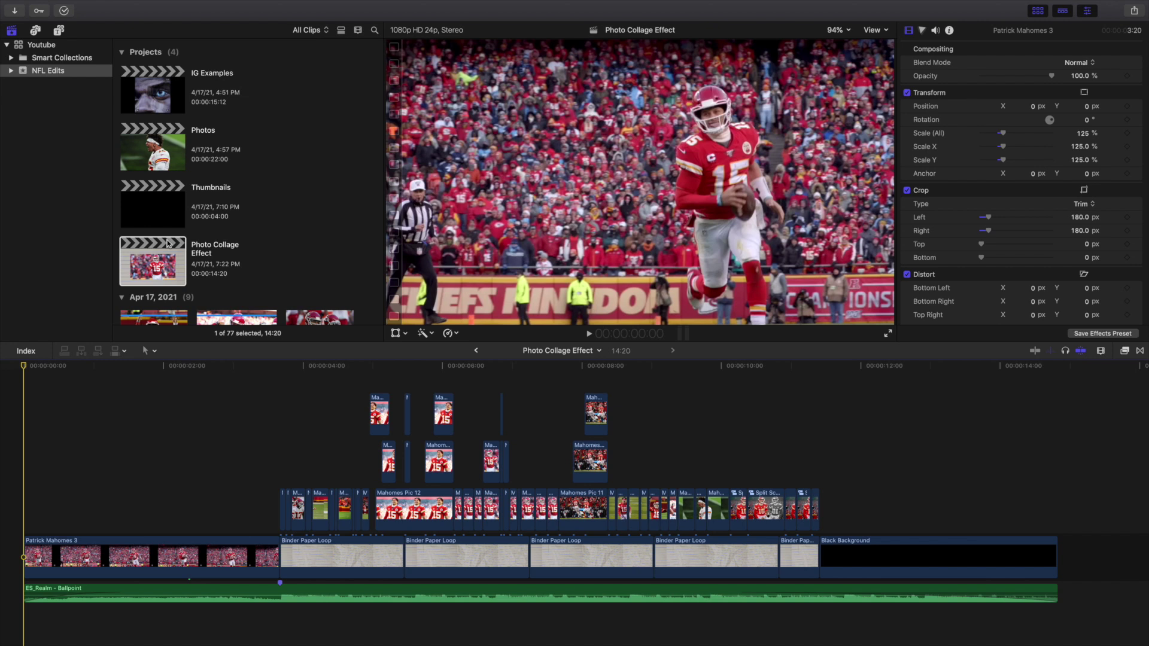
key("space")
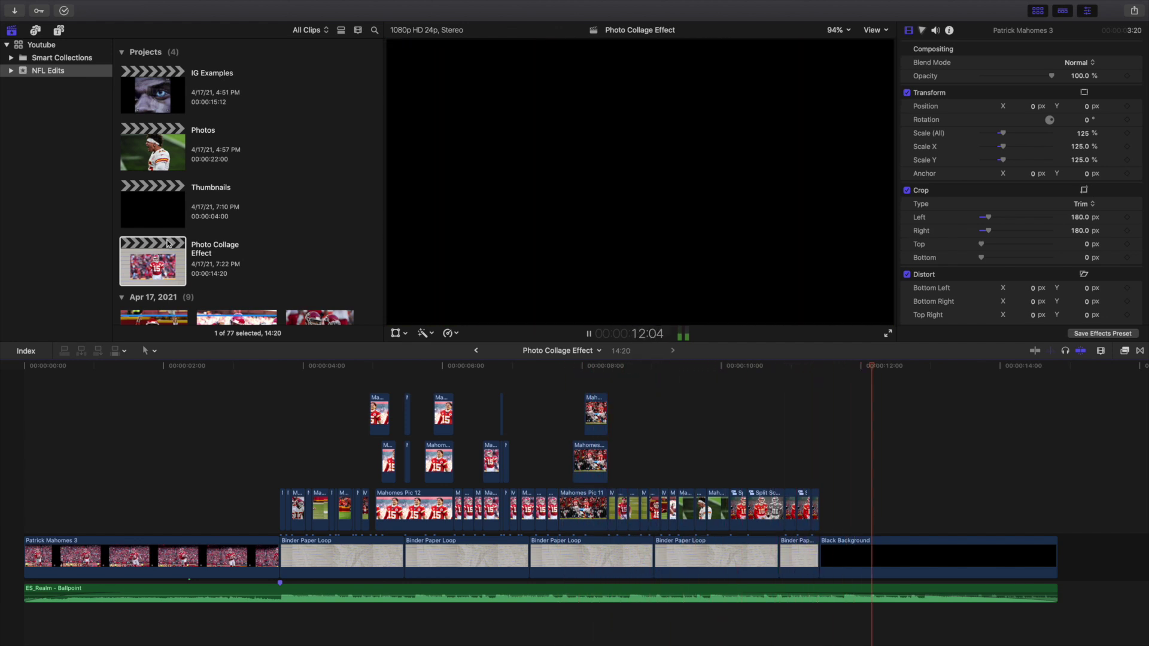
key("space")
Step: Replay the finished edit from the beginning through the Split Screen section
key("Home")
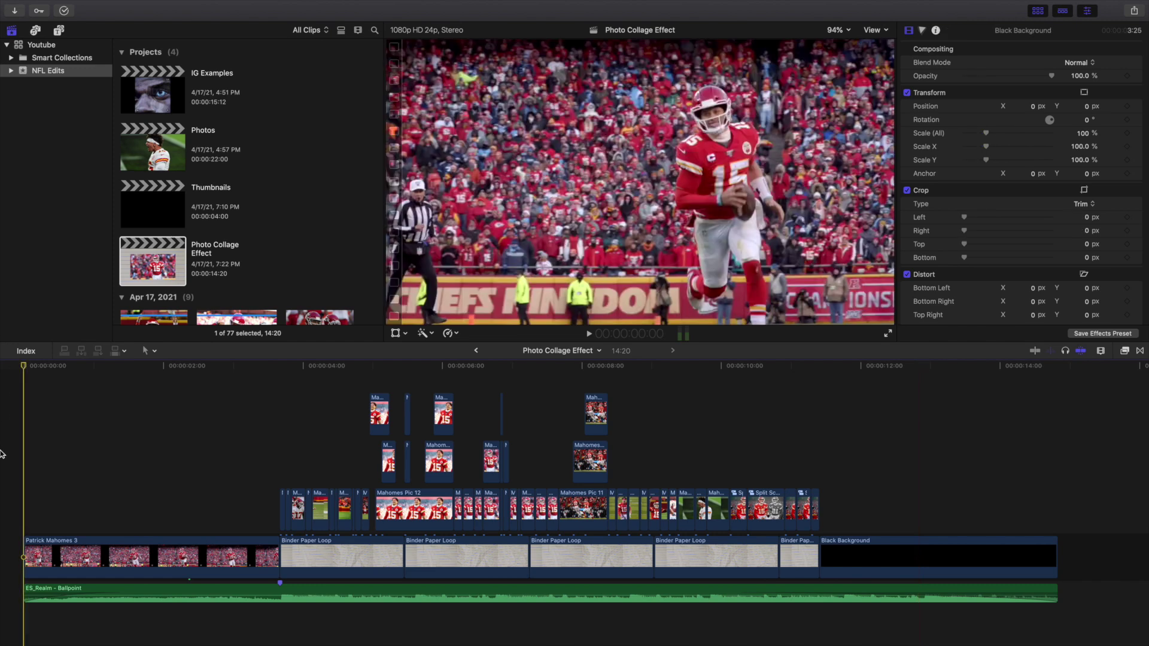
key("space")
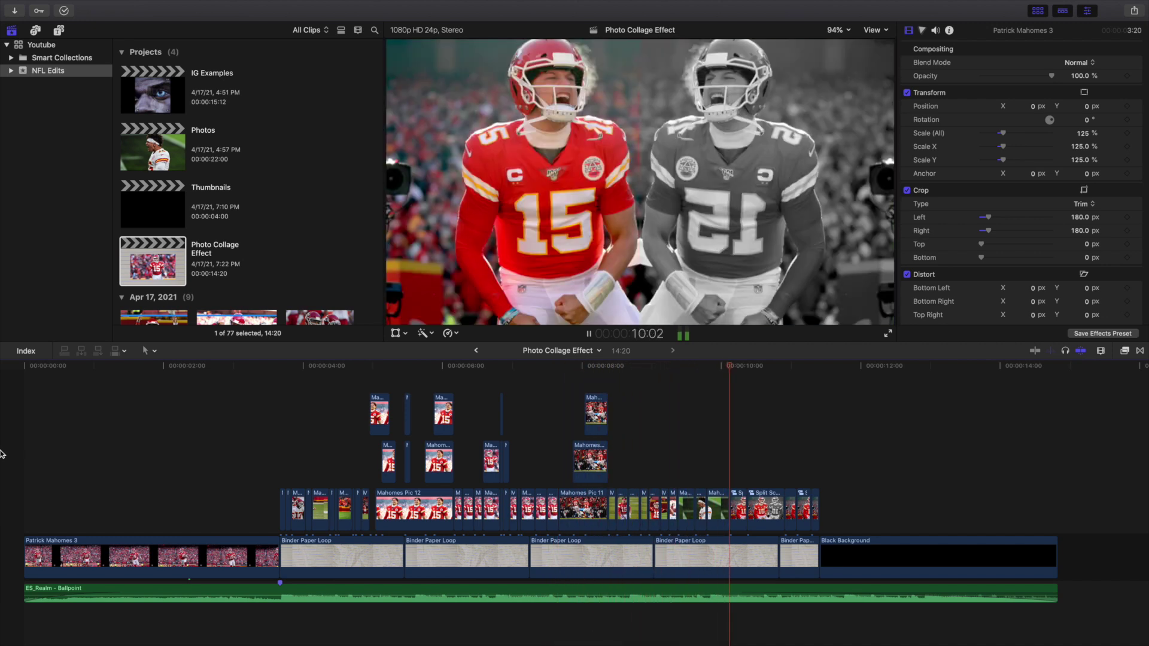
key("space")
Step: Play the photo collage from just before the first layered Mahomes clips and pause at 7:00
key("Home")
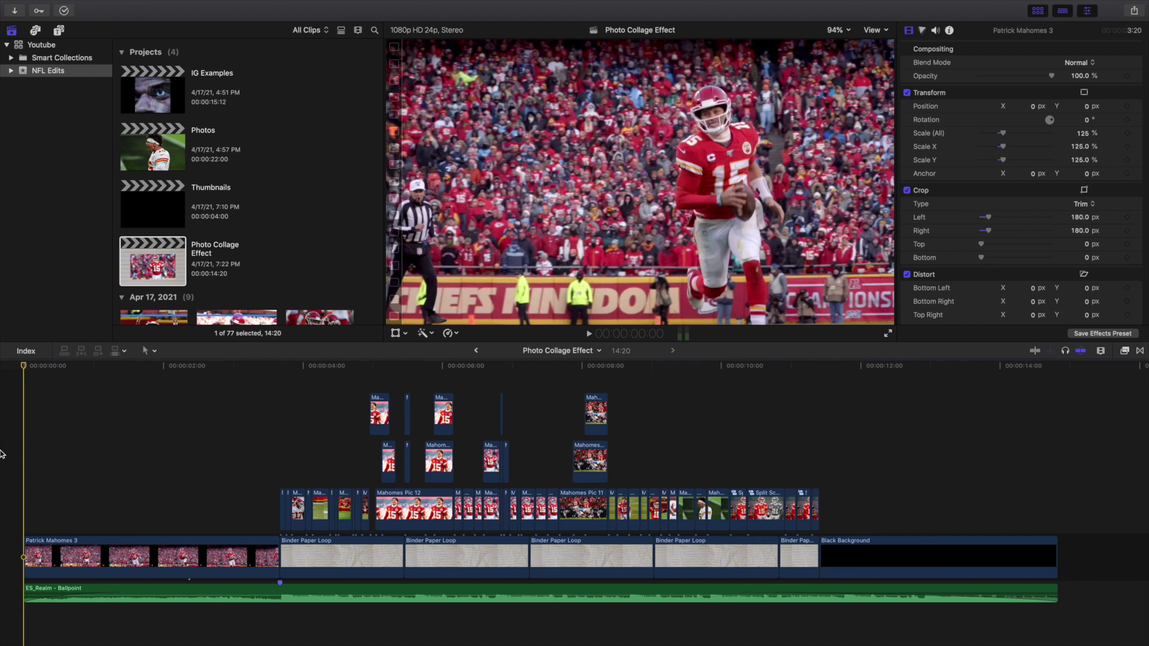
left_click(346, 395)
key("space")
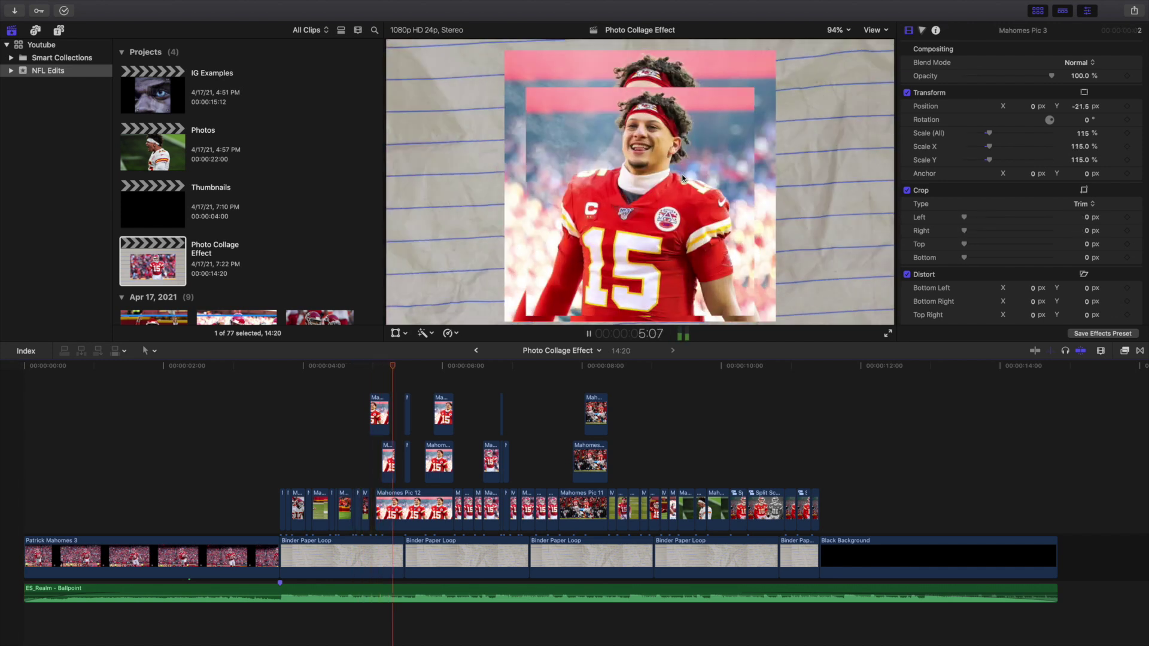
key("space")
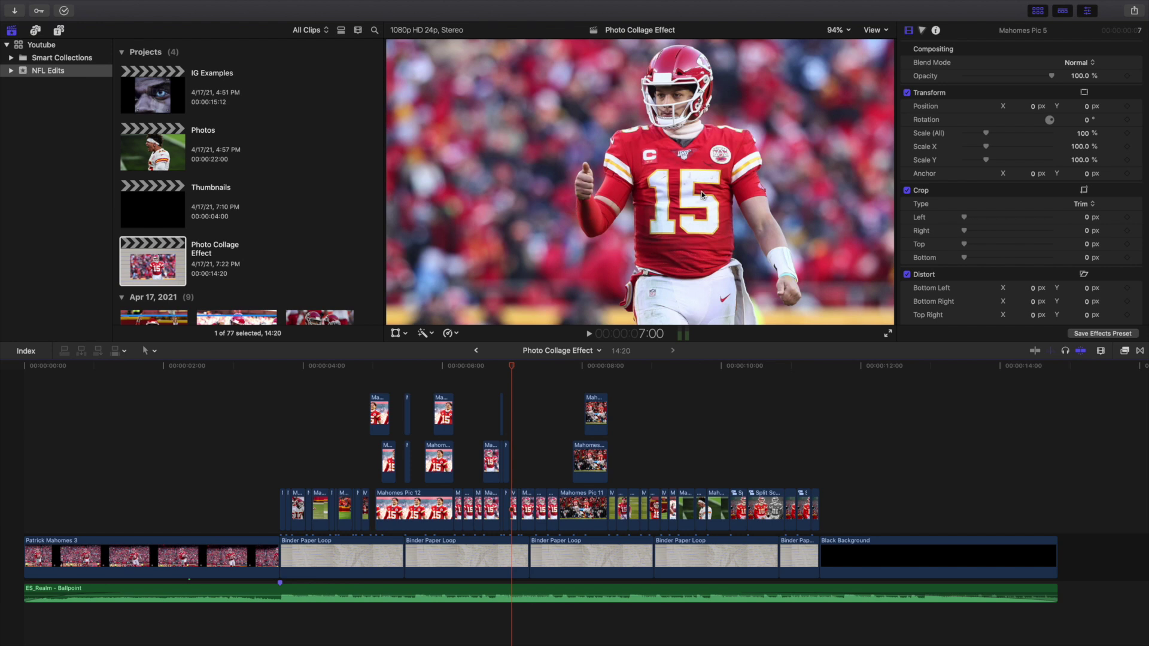
Step: View the first collage photo, Mahomes Pic 10, at 3:16, and replay the project from the beginning
left_click(275, 465)
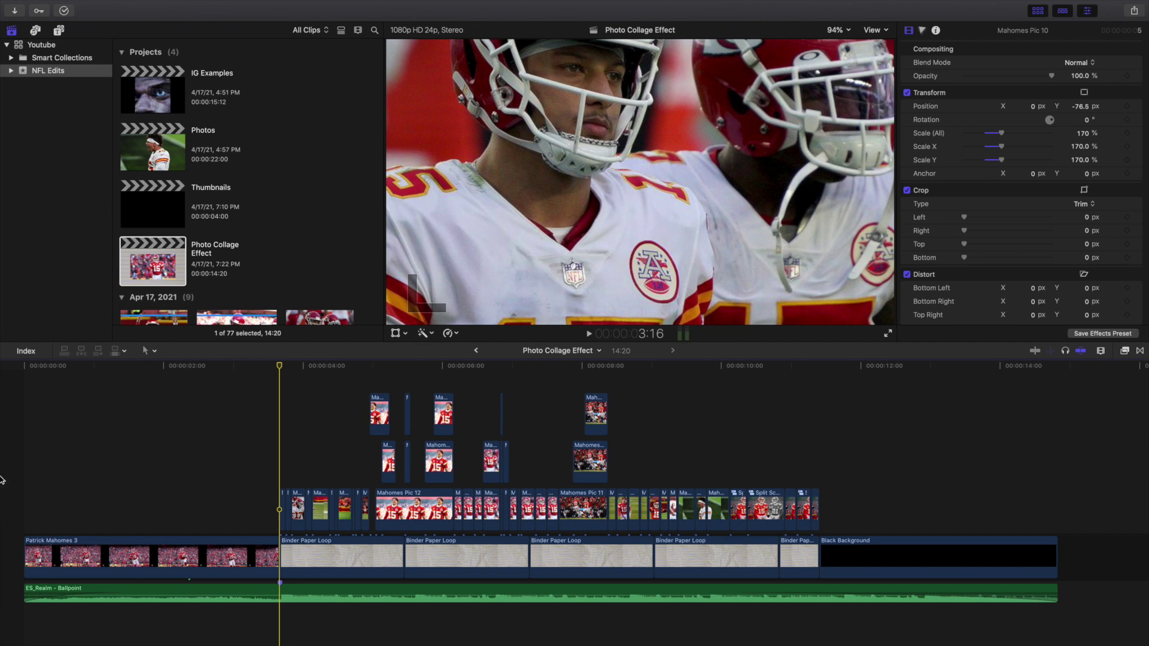
key("Home")
key("space")
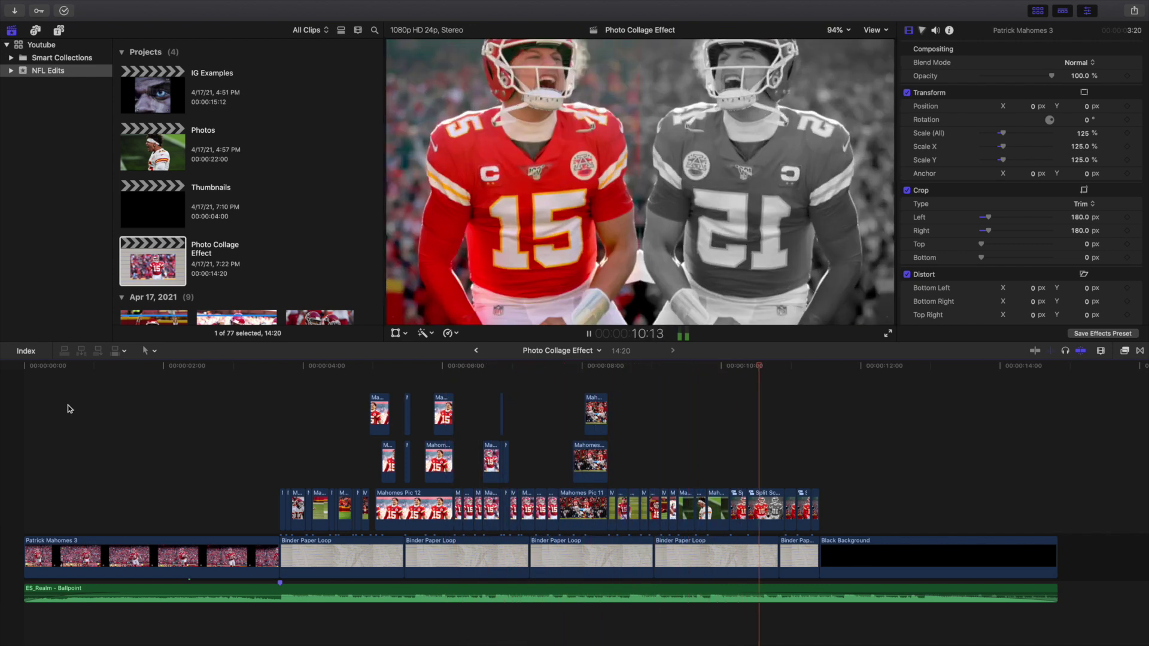
key("space")
Step: Play the complete project from the beginning twice more, pausing each time within the Black Background clip
key("Home")
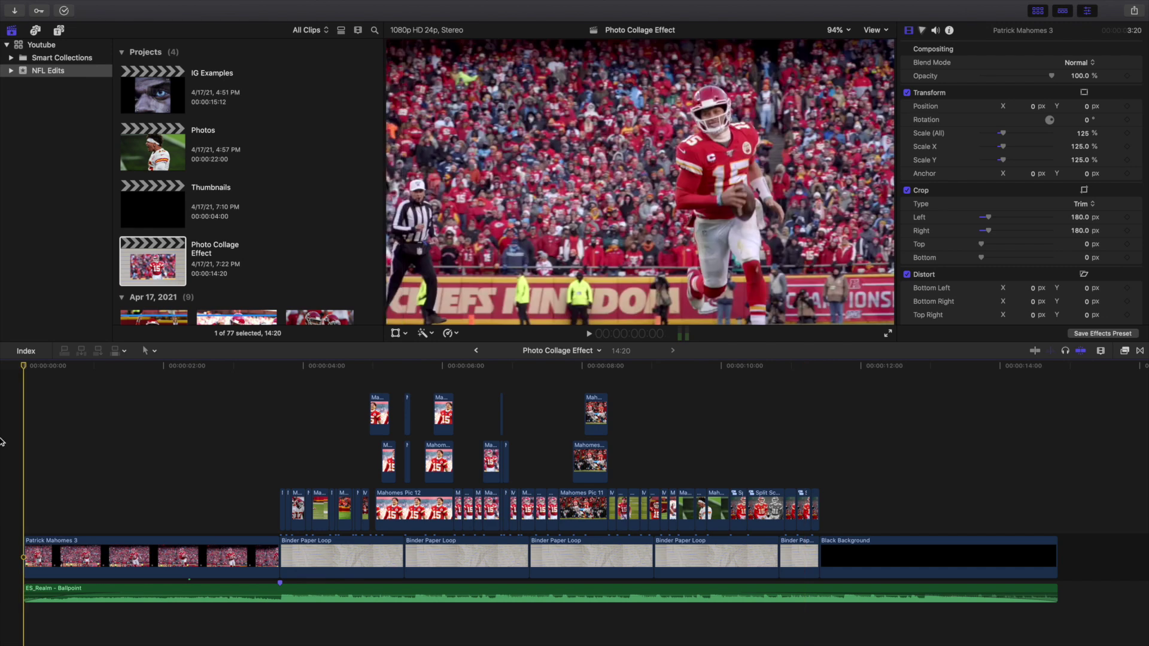
key("space")
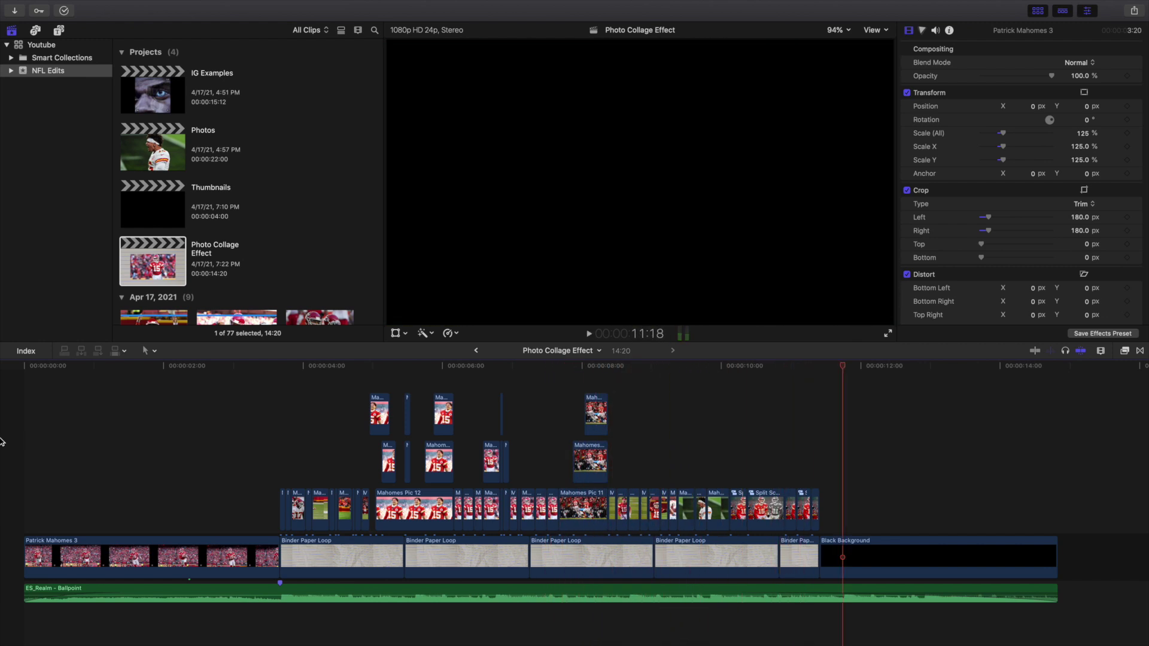
key("Home")
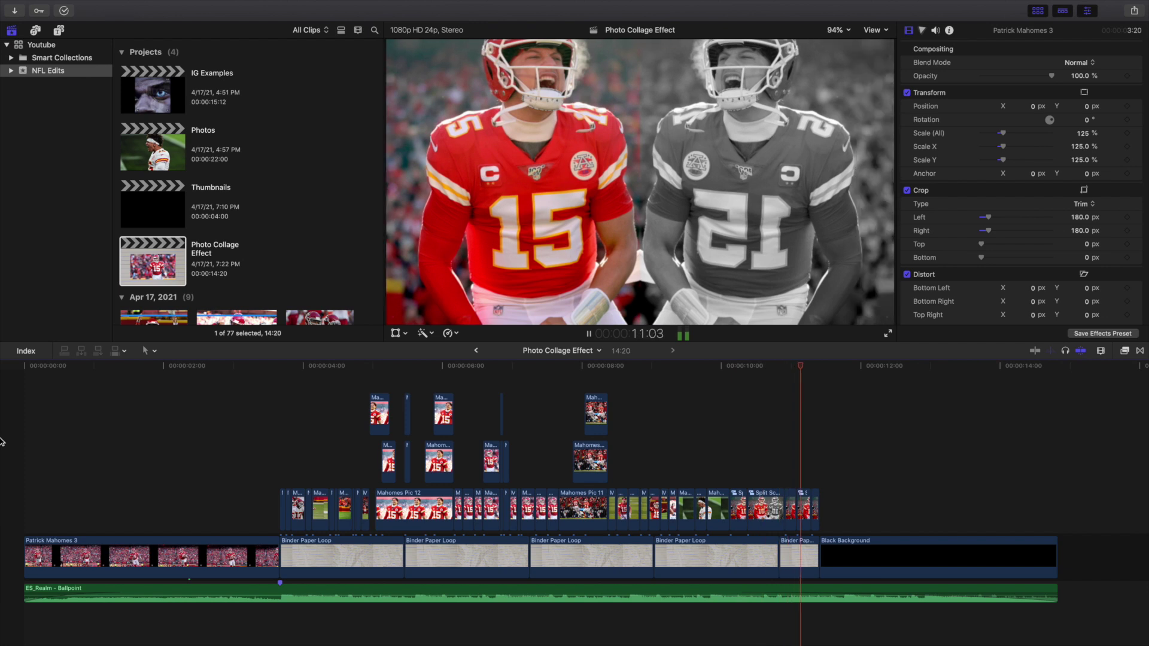
key("space")
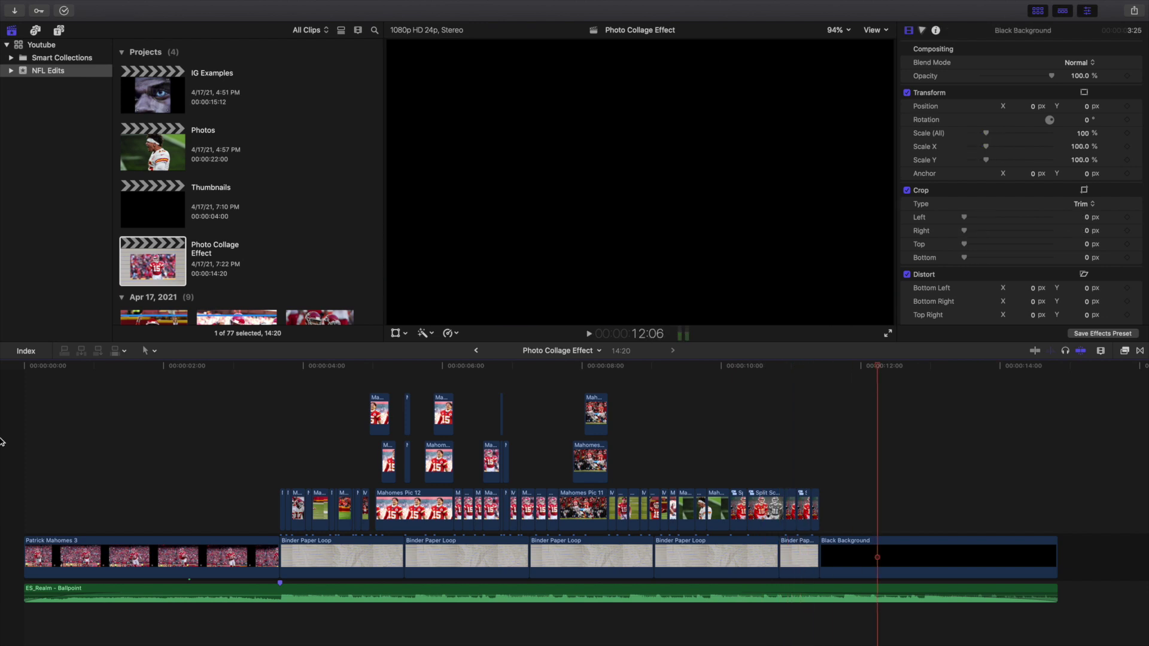